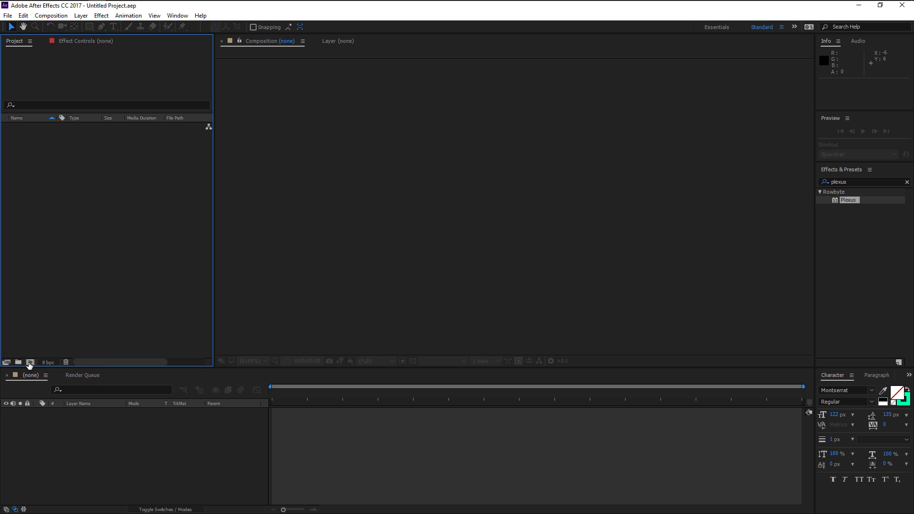
Create a composition named React with the HDV/HDTV 720 29.97 preset and a 30-second duration
{"action": "left_click", "coordinate": [30, 363]}
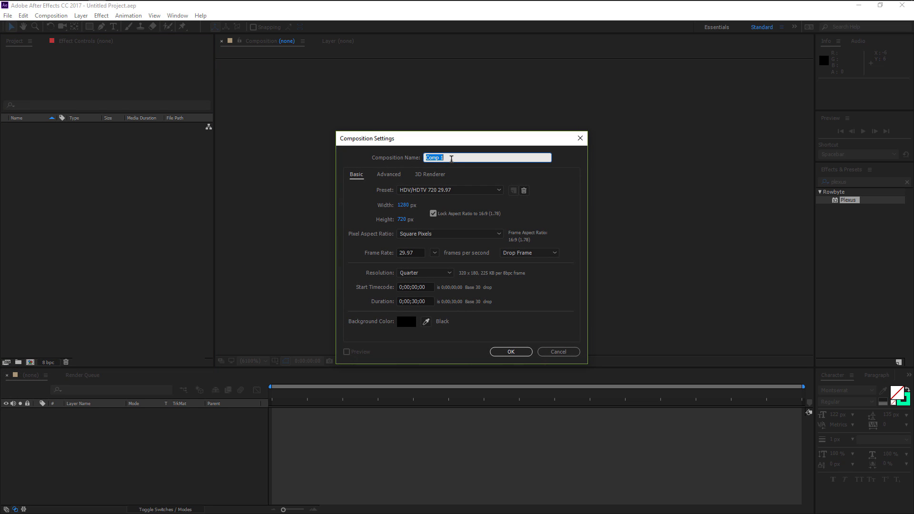
{"action": "type", "text": "React"}
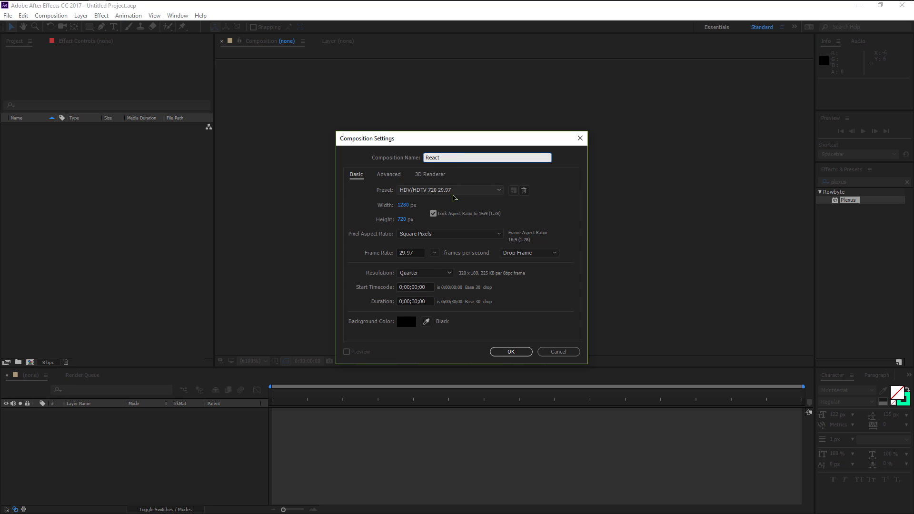
{"action": "left_click", "coordinate": [449, 192]}
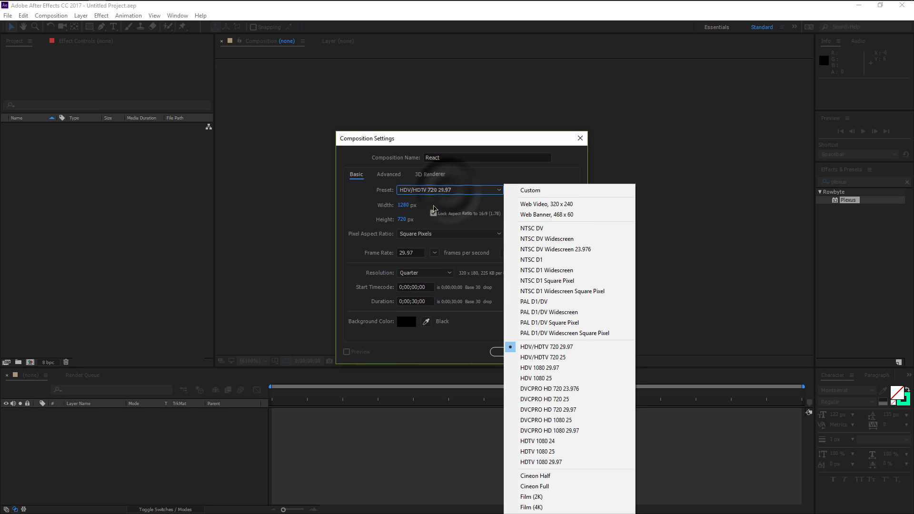
{"action": "left_click", "coordinate": [419, 214]}
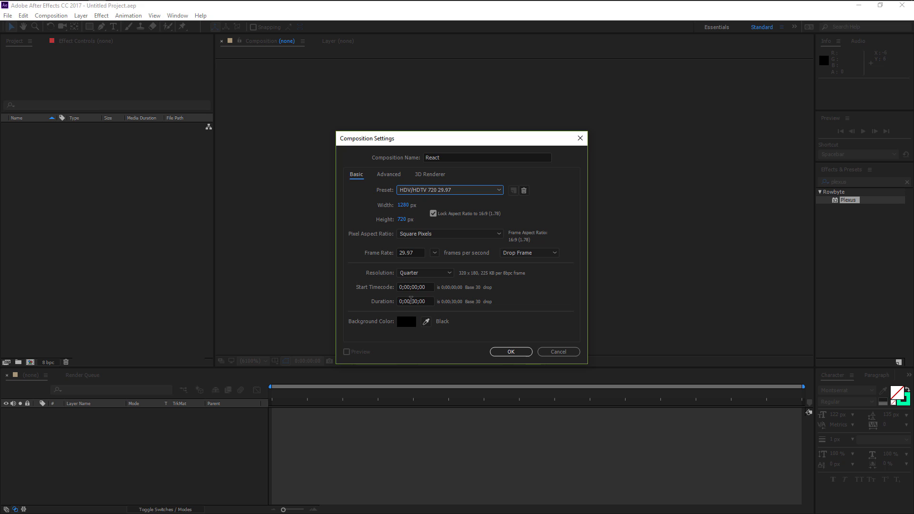
{"action": "key", "text": "Return"}
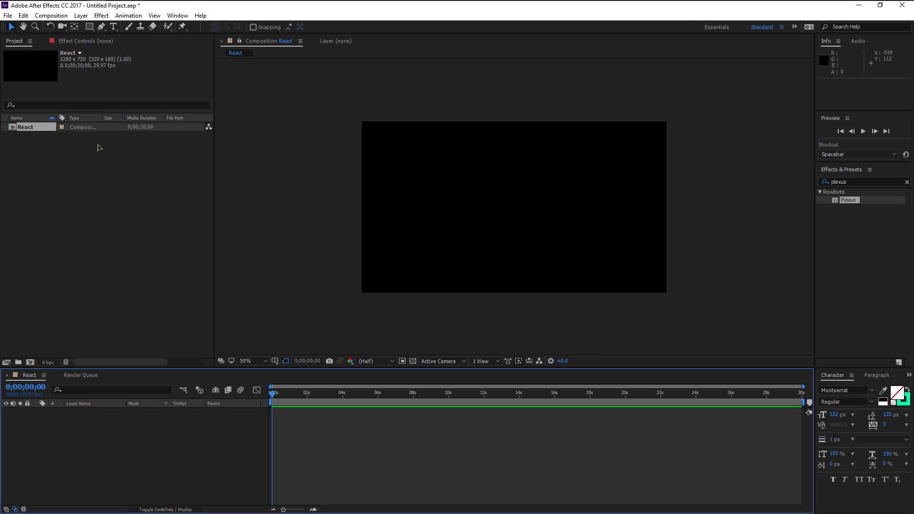
Import the Reign - Short audio file from the Plexus Audio Reaction Tutorial folder and add it as a layer in the React composition
{"action": "double_click", "coordinate": [75, 271]}
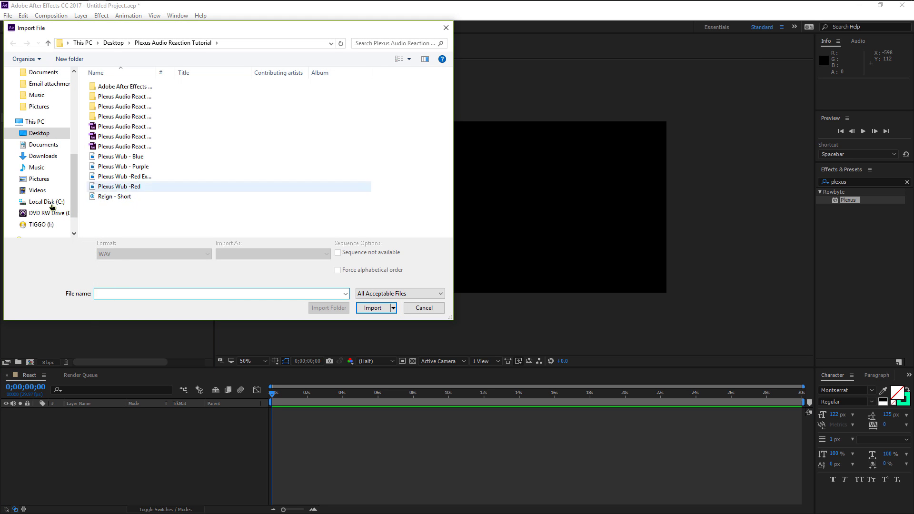
{"action": "left_click", "coordinate": [122, 197]}
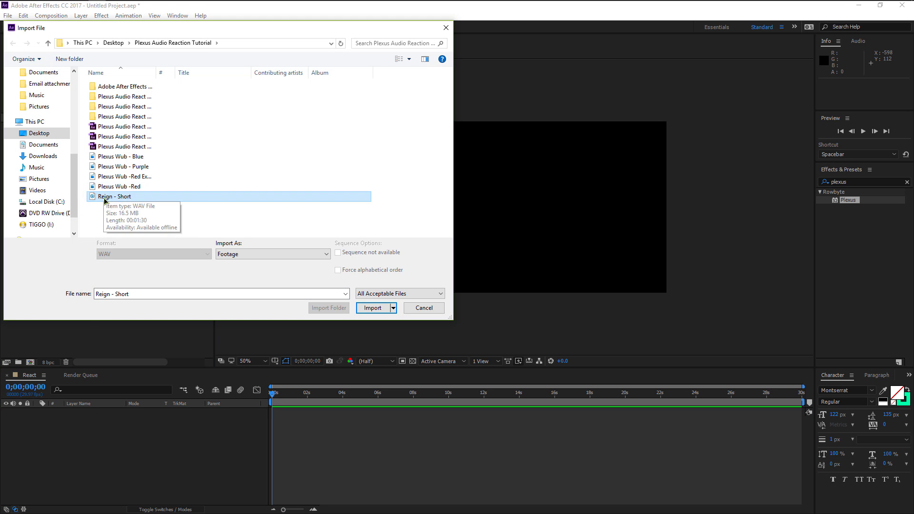
{"action": "left_click", "coordinate": [373, 312]}
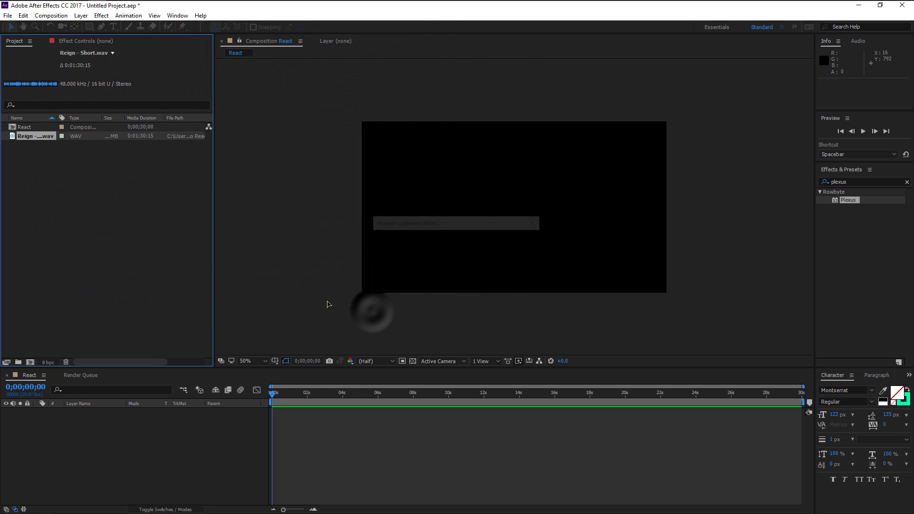
{"action": "left_click_drag", "start_coordinate": [29, 136], "coordinate": [101, 440]}
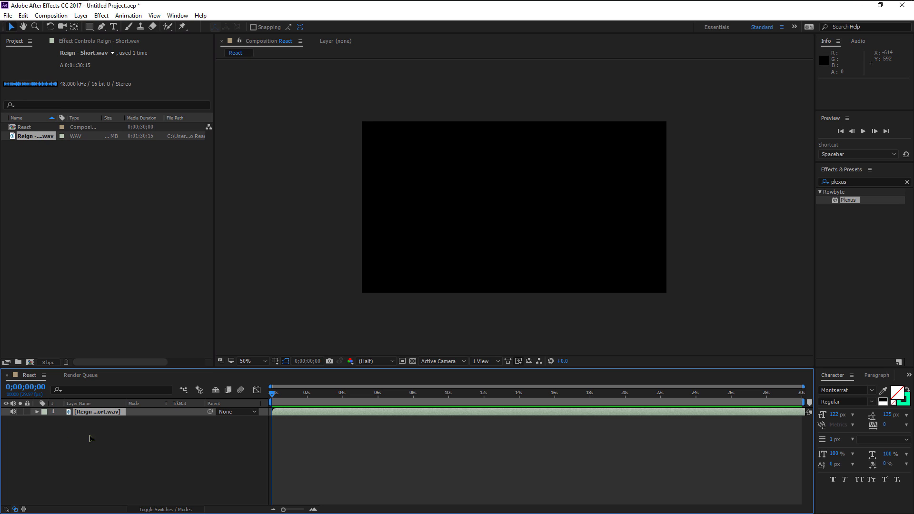
Create a cyan 1280 x 720 px solid named Plexus above the audio layer
{"action": "left_click", "coordinate": [91, 438]}
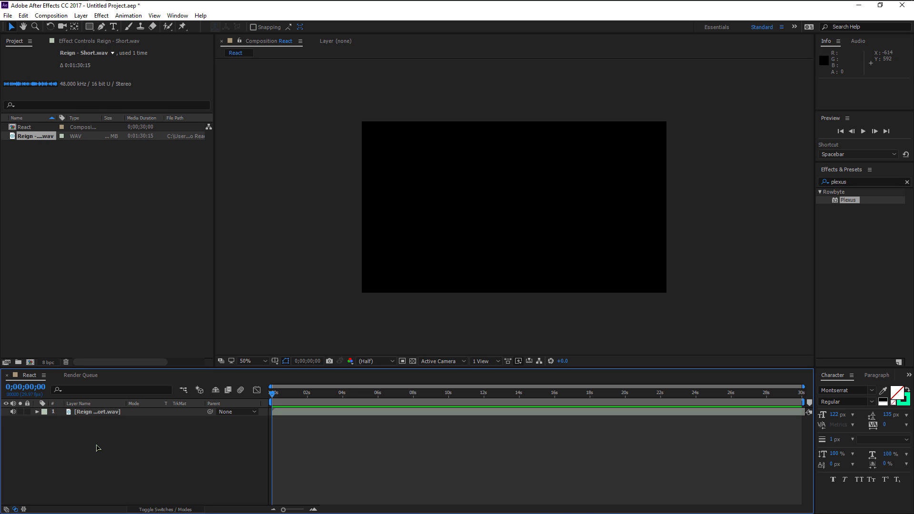
{"action": "key", "text": "ctrl+y"}
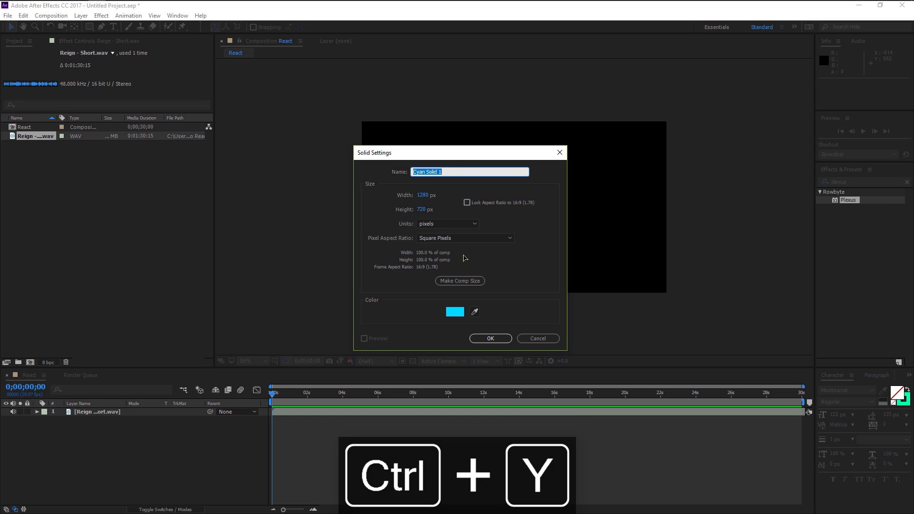
{"action": "type", "text": "Plexus"}
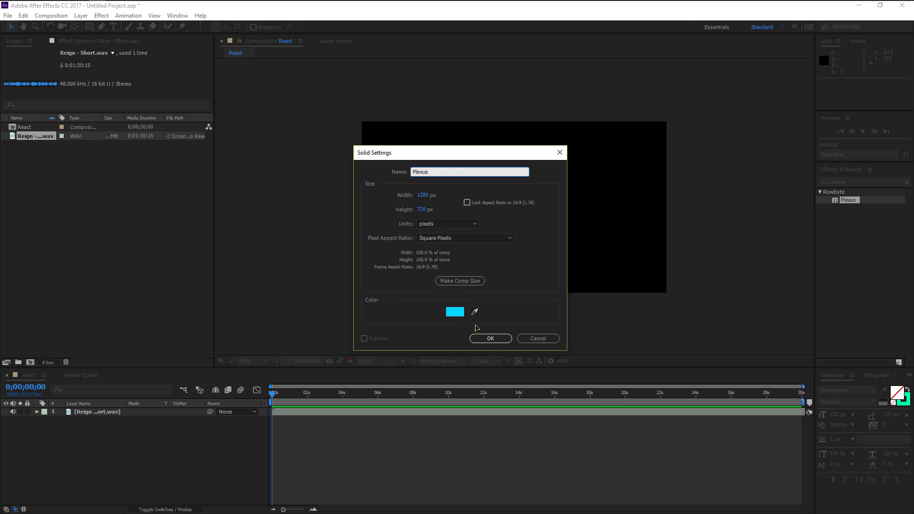
{"action": "left_click", "coordinate": [491, 339]}
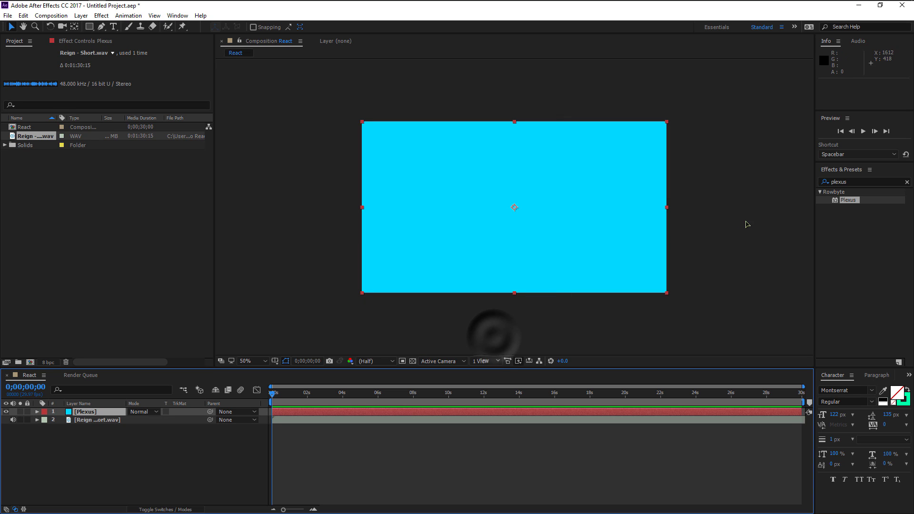
Find the Rowbyte Plexus effect, apply it to the Plexus solid, and reposition the floating Plexus Object Panel
{"action": "left_click", "coordinate": [855, 182]}
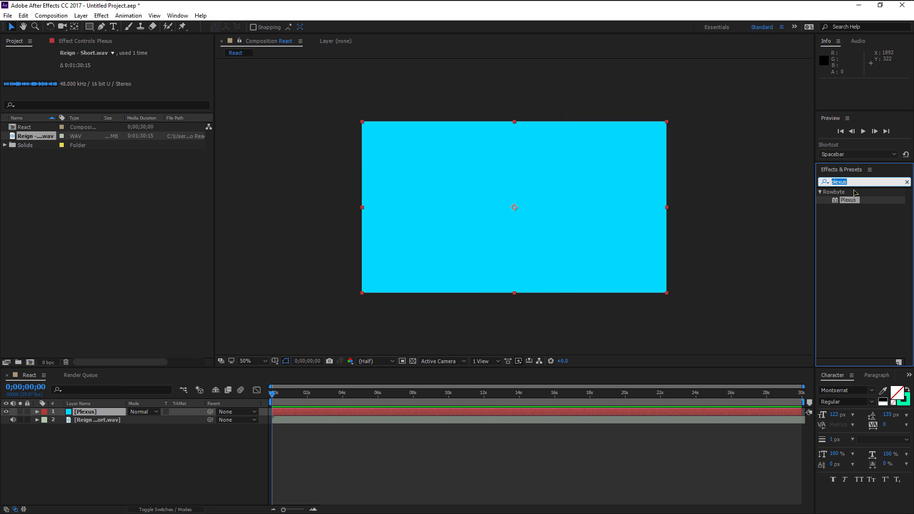
{"action": "type", "text": "plexu"}
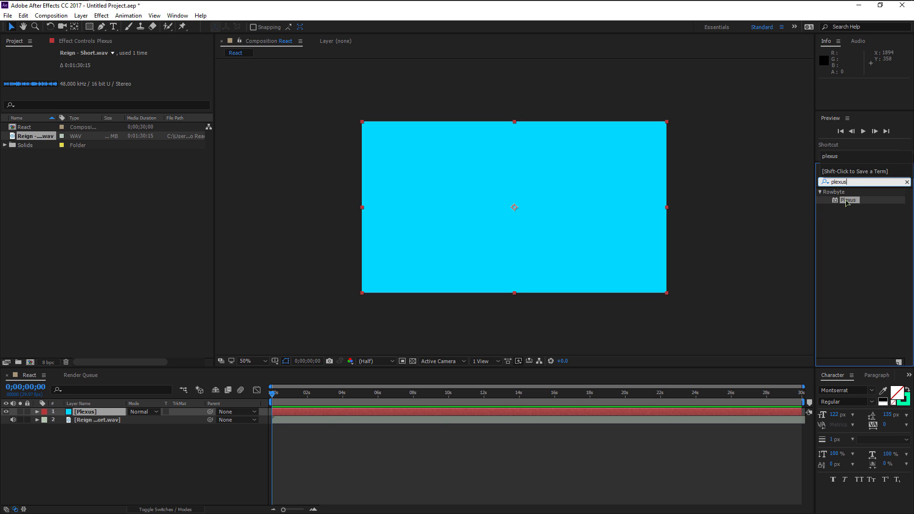
{"action": "left_click_drag", "start_coordinate": [847, 202], "coordinate": [97, 418]}
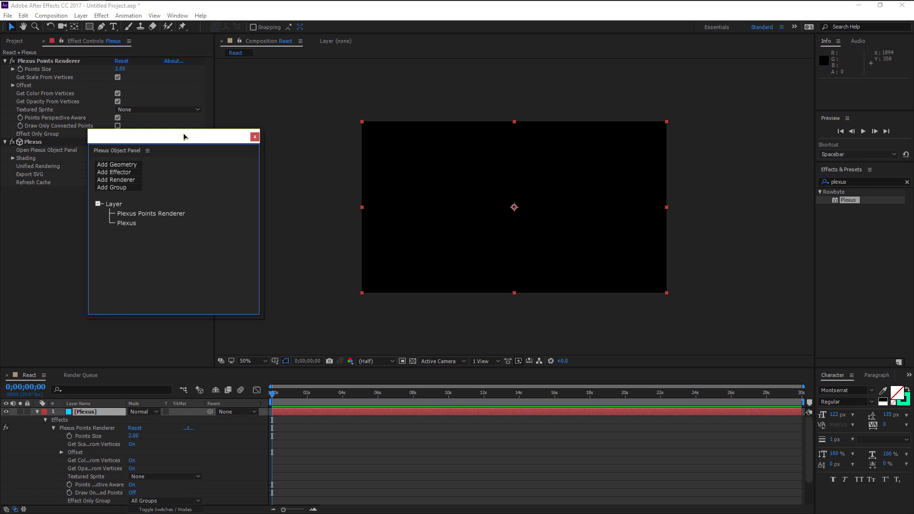
{"action": "left_click_drag", "start_coordinate": [183, 138], "coordinate": [249, 132]}
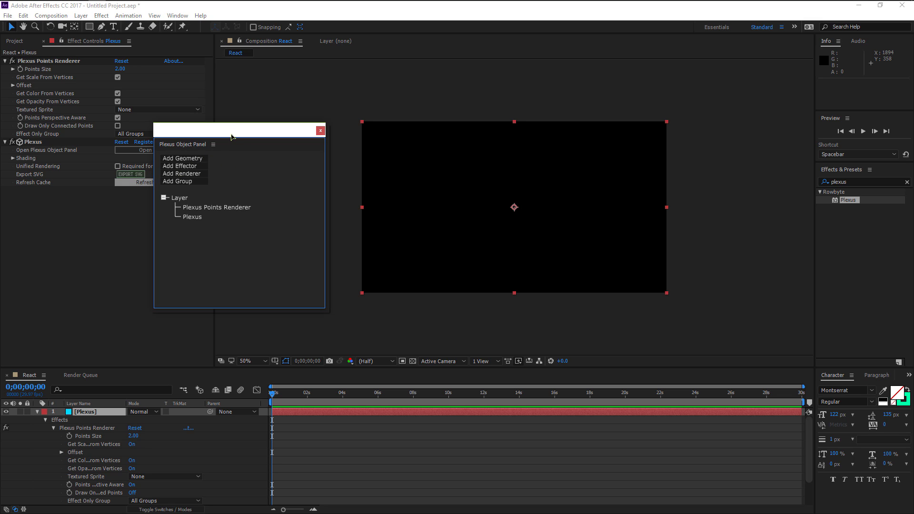
{"action": "left_click_drag", "start_coordinate": [232, 137], "coordinate": [235, 106]}
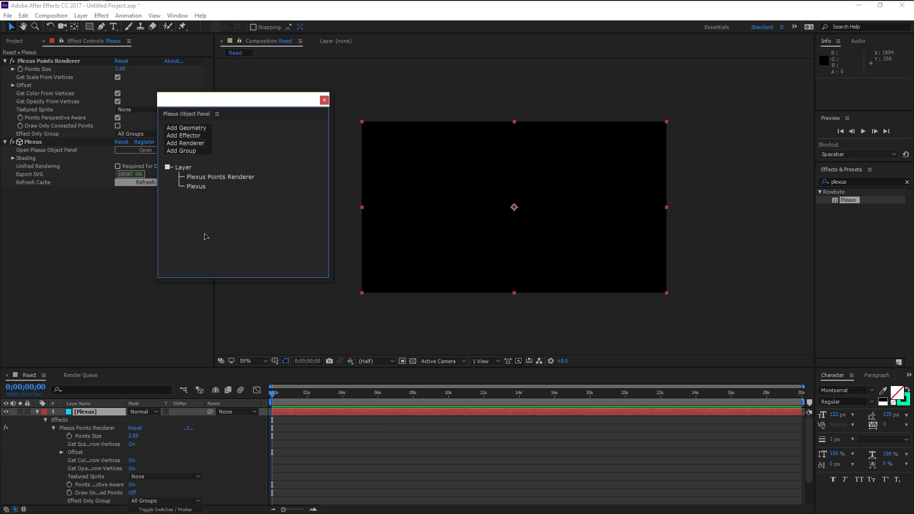
{"action": "left_click_drag", "start_coordinate": [220, 98], "coordinate": [228, 110]}
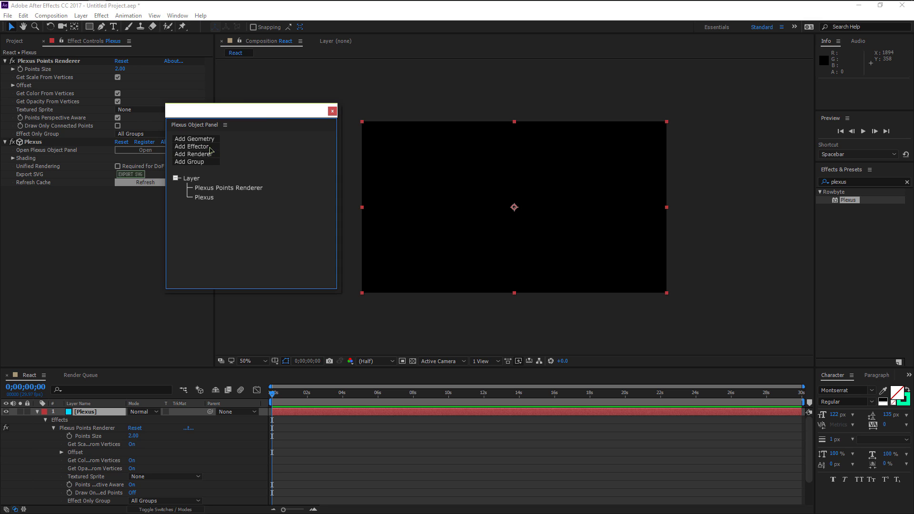
Add a Paths geometry object and a Sound Effector to the Plexus effect
{"action": "left_click", "coordinate": [189, 139]}
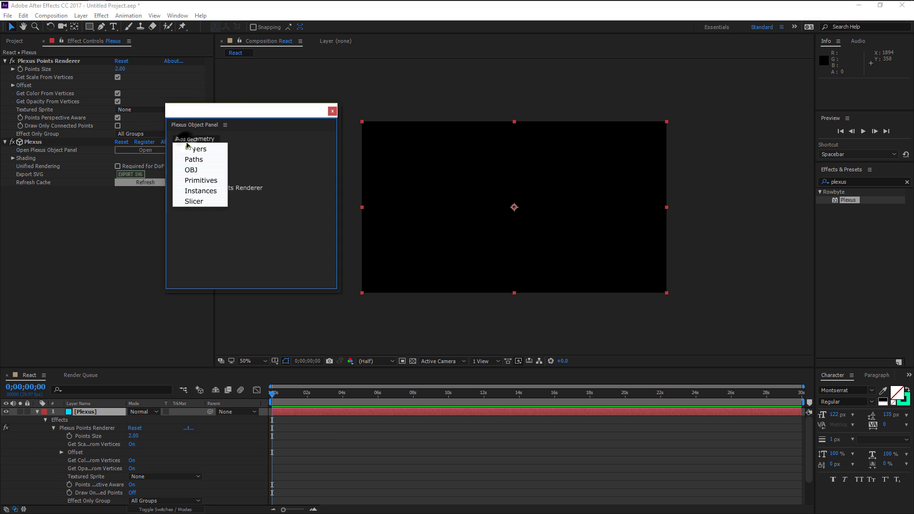
{"action": "left_click", "coordinate": [193, 157]}
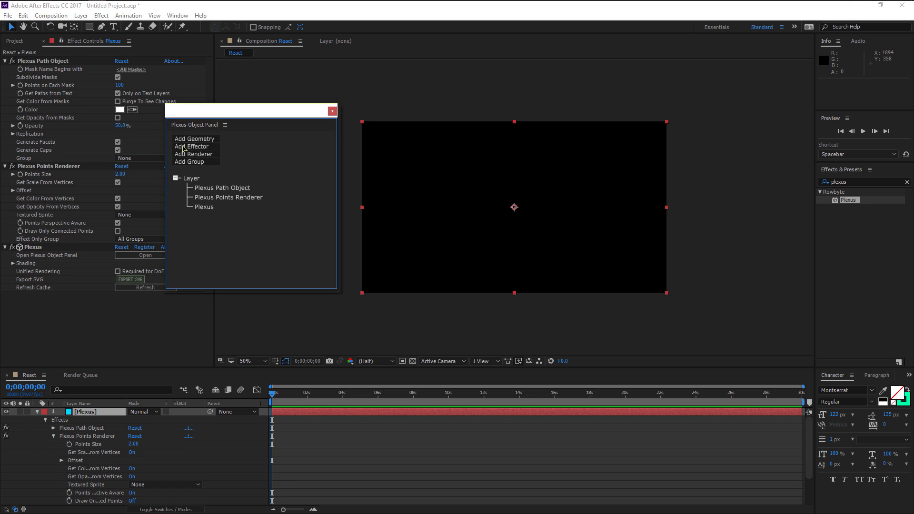
{"action": "left_click", "coordinate": [181, 146]}
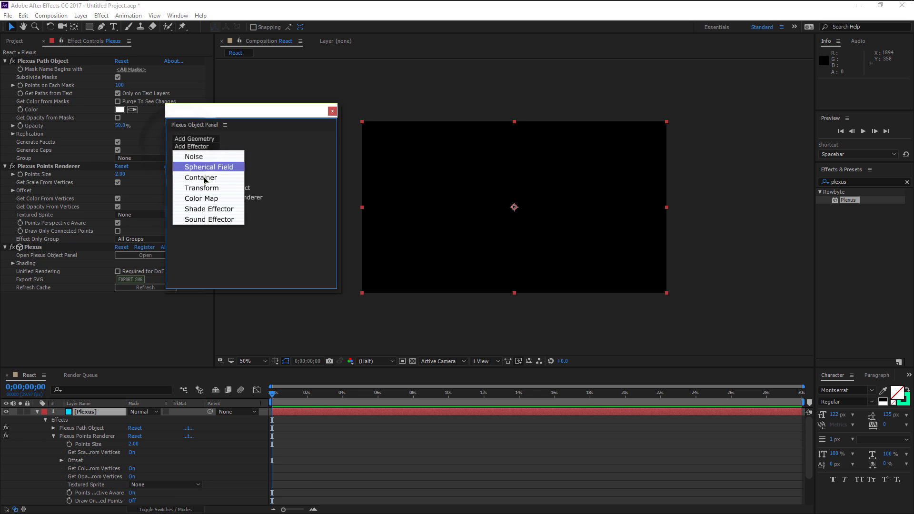
{"action": "left_click", "coordinate": [209, 219]}
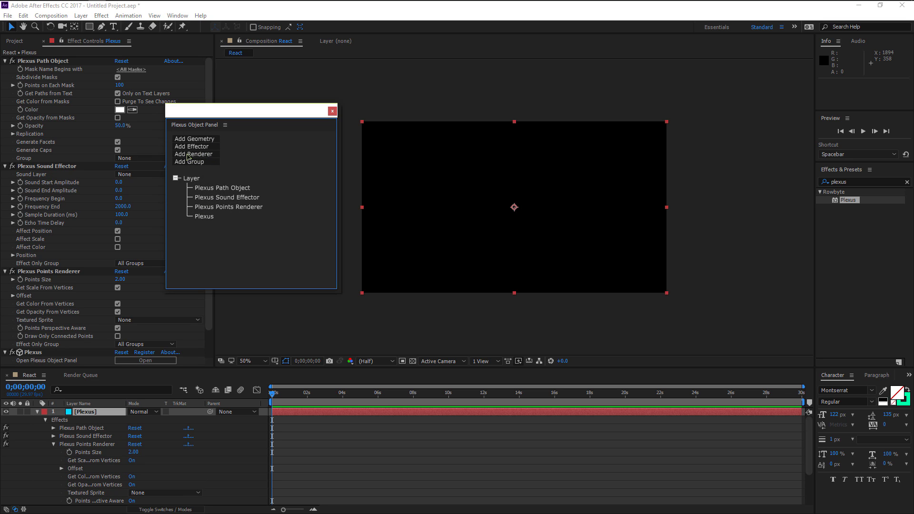
Add a Lines renderer and a Triangulation renderer to the Plexus effect
{"action": "left_click", "coordinate": [204, 155]}
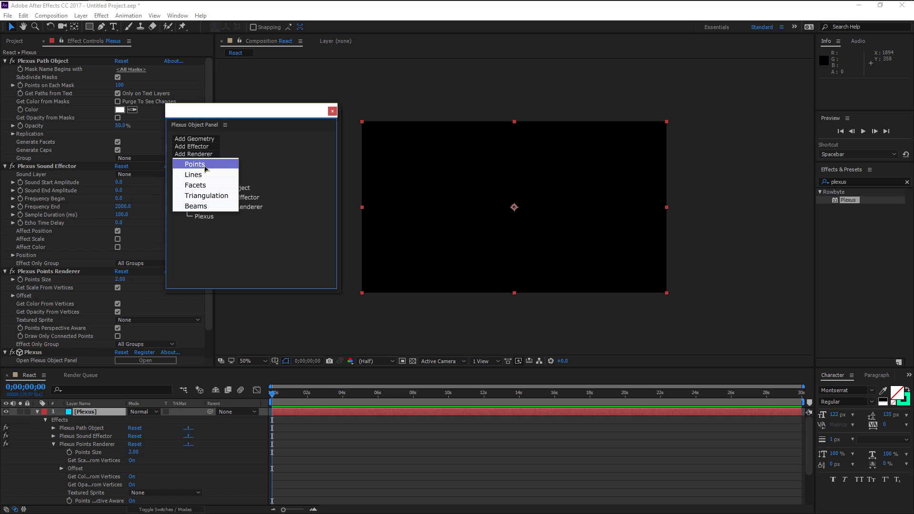
{"action": "left_click", "coordinate": [198, 179]}
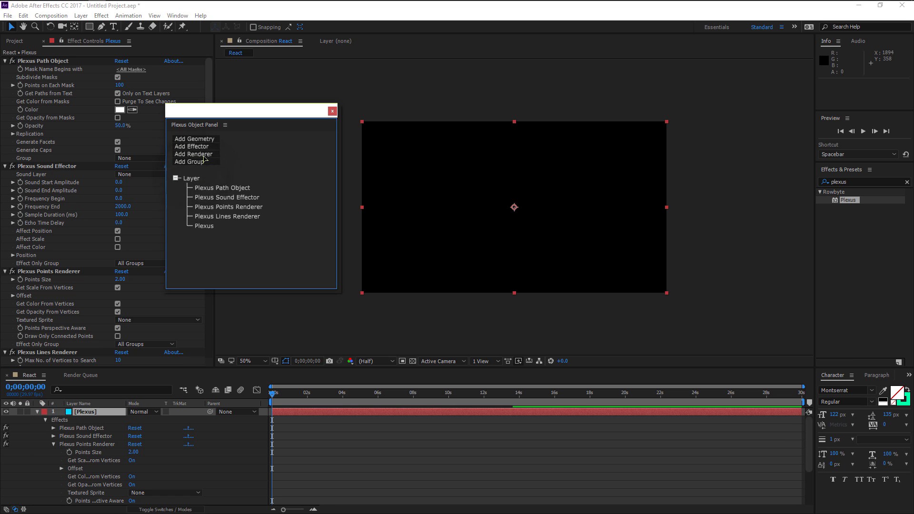
{"action": "left_click", "coordinate": [204, 156]}
{"action": "left_click", "coordinate": [202, 195]}
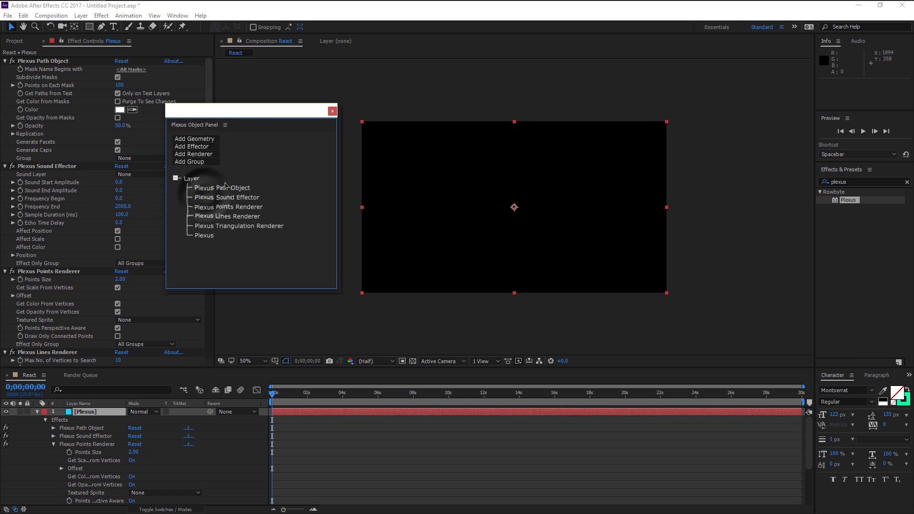
{"action": "left_click", "coordinate": [195, 155]}
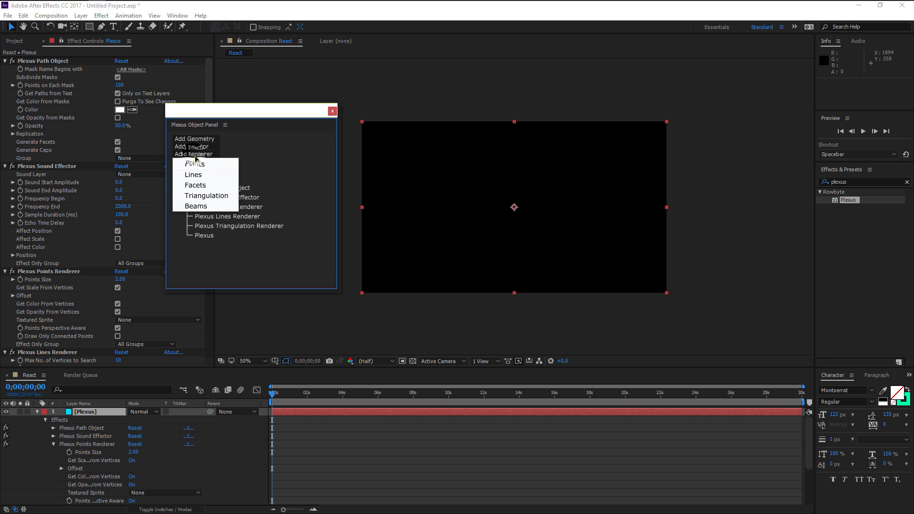
{"action": "left_click", "coordinate": [286, 160]}
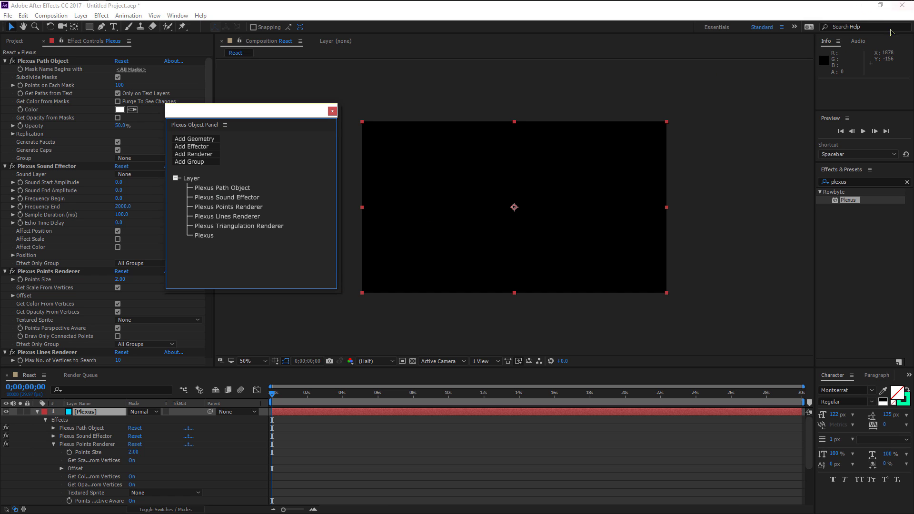
{"action": "left_click", "coordinate": [194, 153]}
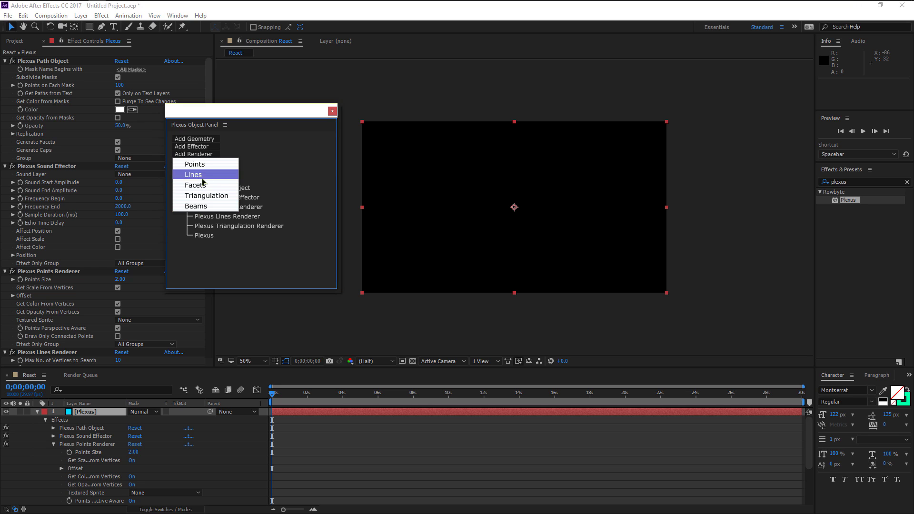
{"action": "left_click", "coordinate": [291, 117]}
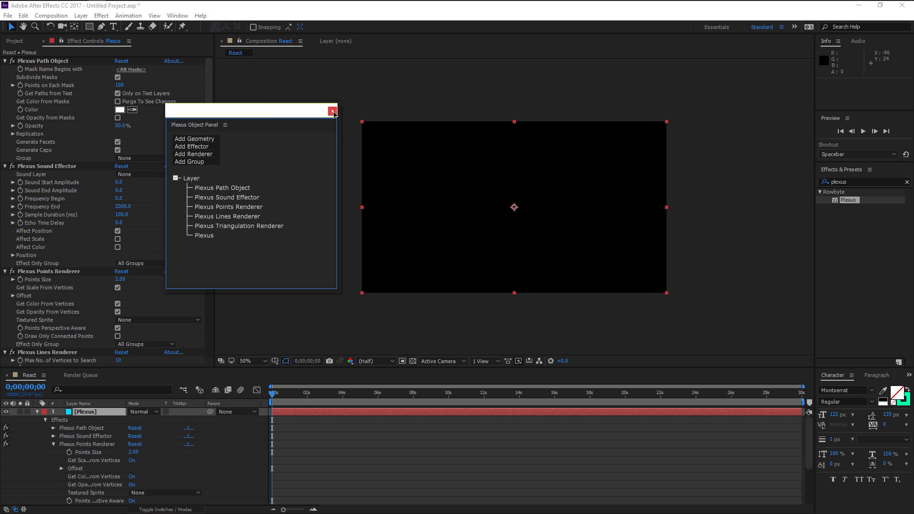
Close the Plexus Object Panel and draw a closed four-point, right-pointing arrowhead mask on the Plexus layer, just left of the composition's centre
{"action": "left_click", "coordinate": [332, 111]}
{"action": "left_click", "coordinate": [98, 412]}
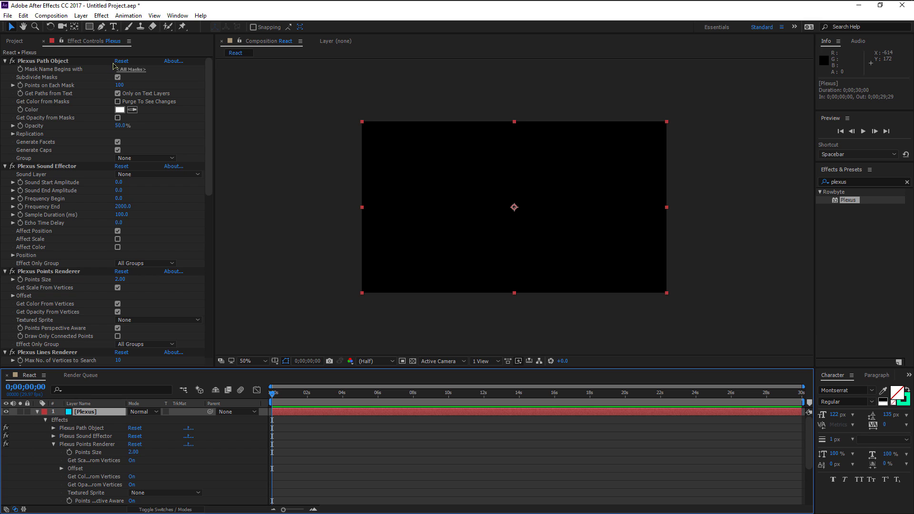
{"action": "left_click", "coordinate": [101, 28]}
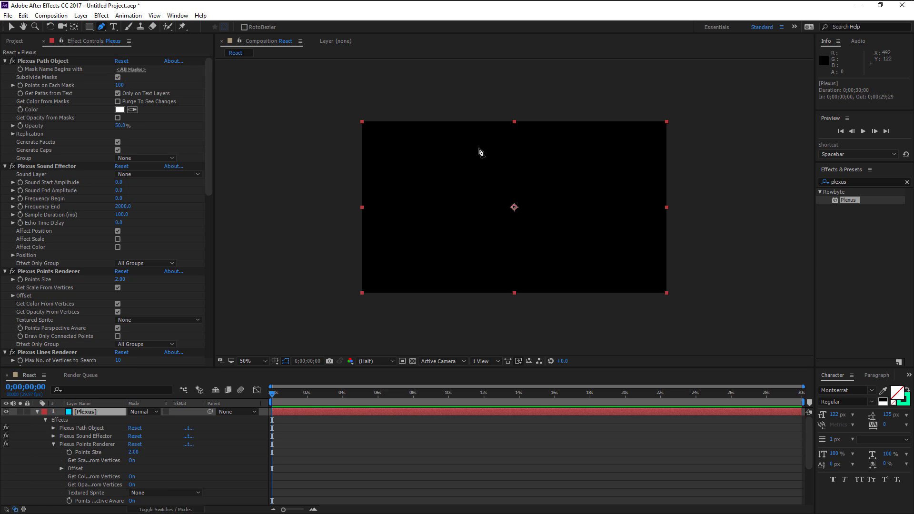
{"action": "left_click", "coordinate": [448, 138]}
{"action": "left_click", "coordinate": [504, 210]}
{"action": "left_click", "coordinate": [448, 269]}
{"action": "left_click", "coordinate": [472, 203]}
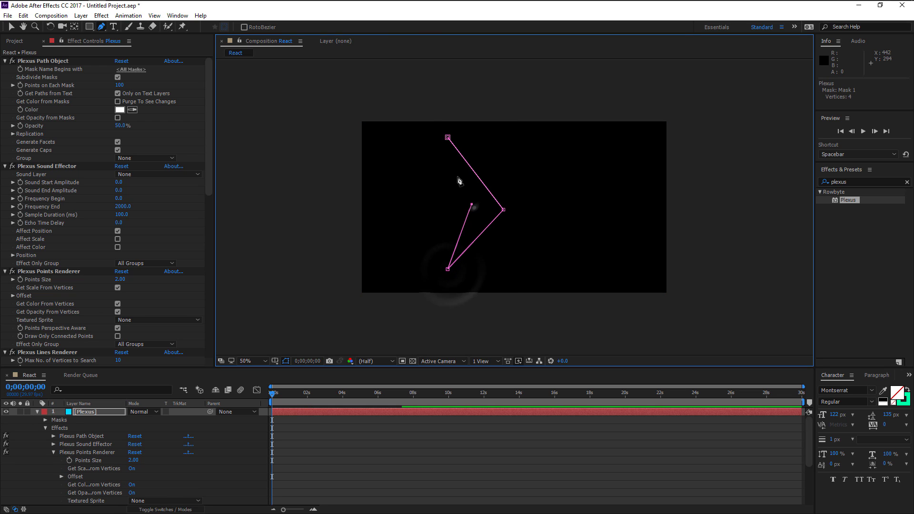
{"action": "left_click", "coordinate": [447, 137]}
Draw a smaller closed four-point, right-pointing arrowhead mask on the Plexus layer, to the left of the first mask
{"action": "left_click", "coordinate": [416, 182]}
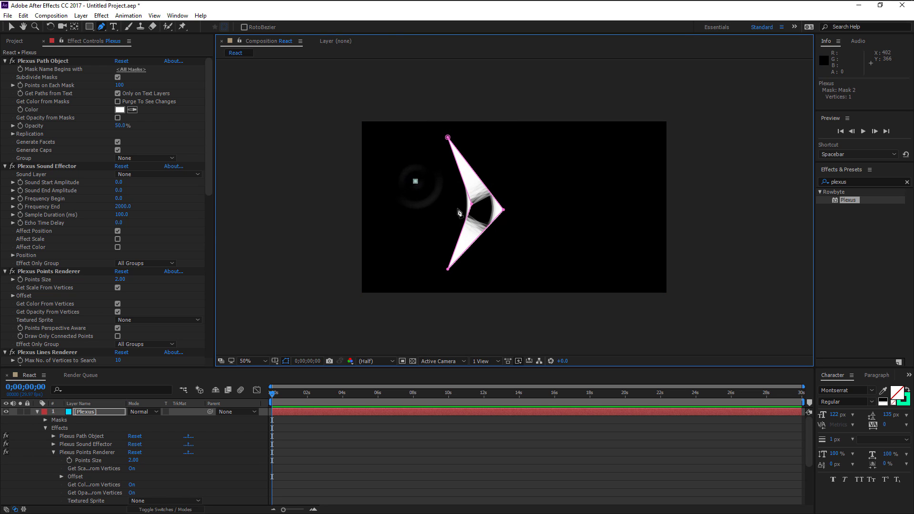
{"action": "left_click", "coordinate": [457, 208]}
{"action": "left_click", "coordinate": [422, 240]}
{"action": "left_click", "coordinate": [437, 209]}
{"action": "left_click", "coordinate": [416, 181]}
Draw a large closed four-point, left-pointing arrowhead mask on the Plexus layer, just right of the composition's centre, mirroring the first mask
{"action": "left_click", "coordinate": [588, 141]}
{"action": "left_click", "coordinate": [514, 210]}
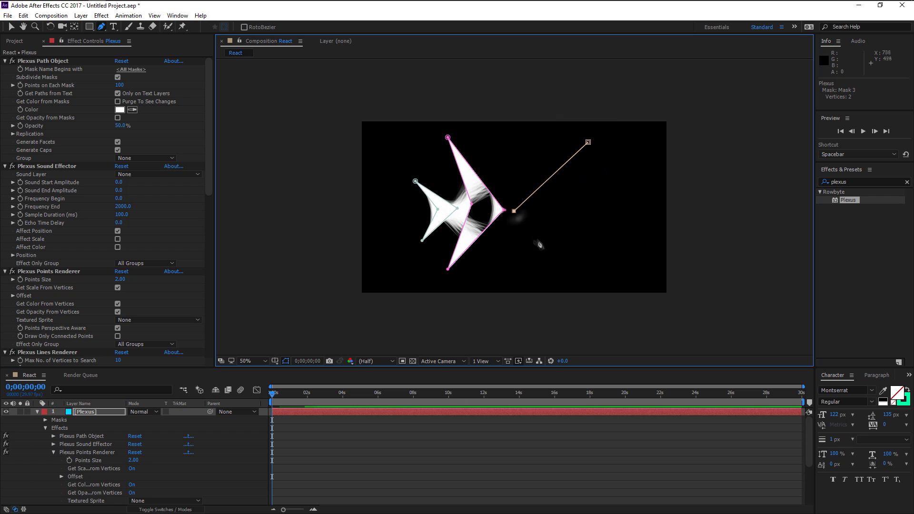
{"action": "left_click", "coordinate": [573, 270]}
{"action": "left_click", "coordinate": [543, 211]}
{"action": "left_click", "coordinate": [588, 142]}
Draw a smaller closed four-point, left-pointing arrowhead mask on the Plexus layer, to the right of the third mask, undoing misplaced vertices
{"action": "left_click", "coordinate": [593, 186]}
{"action": "left_click", "coordinate": [601, 241]}
{"action": "left_click", "coordinate": [589, 208]}
{"action": "left_click", "coordinate": [593, 186]}
{"action": "key", "text": "ctrl+z"}
{"action": "key", "text": "ctrl+z"}
{"action": "key", "text": "ctrl+z"}
{"action": "key", "text": "ctrl+z"}
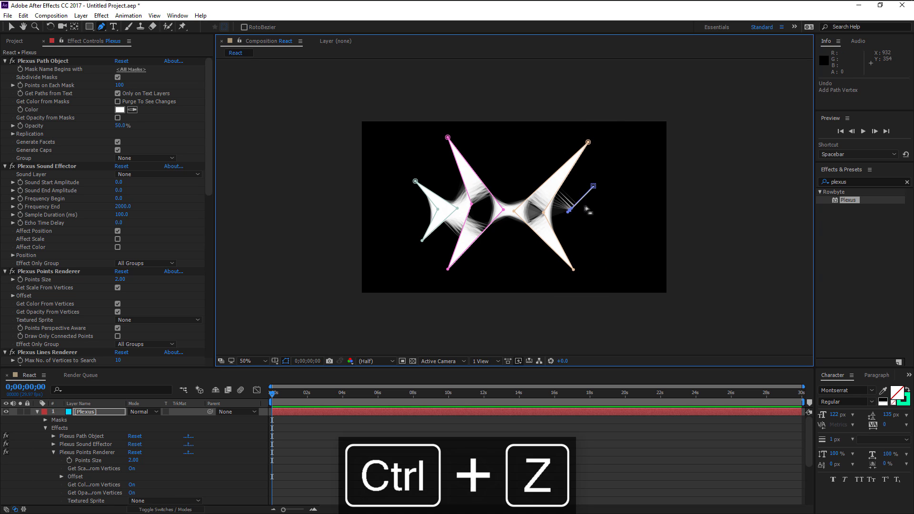
{"action": "left_click", "coordinate": [569, 208]}
{"action": "left_click", "coordinate": [600, 239]}
{"action": "left_click", "coordinate": [587, 207]}
{"action": "left_click", "coordinate": [592, 187]}
Adjust the vertices of the two right-hand masks, moving their upper and lower tips slightly outward
{"action": "key", "text": "period"}
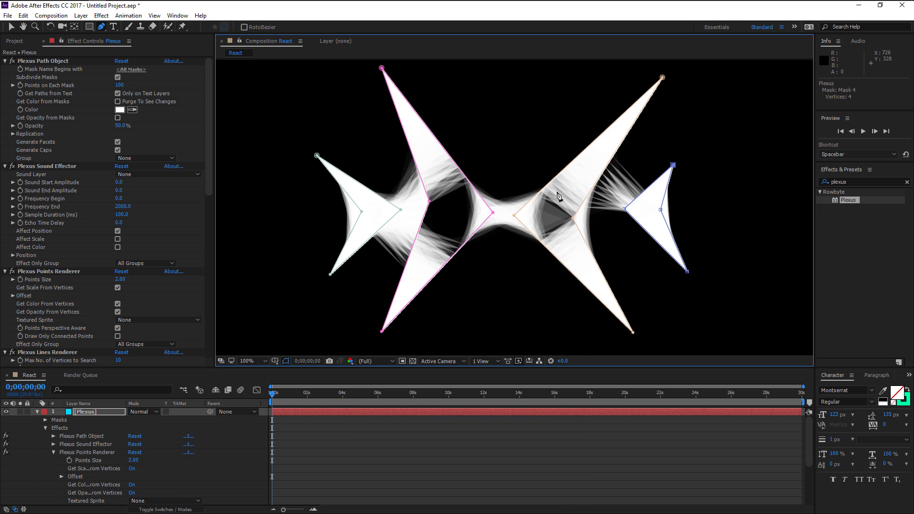
{"action": "key", "text": "comma"}
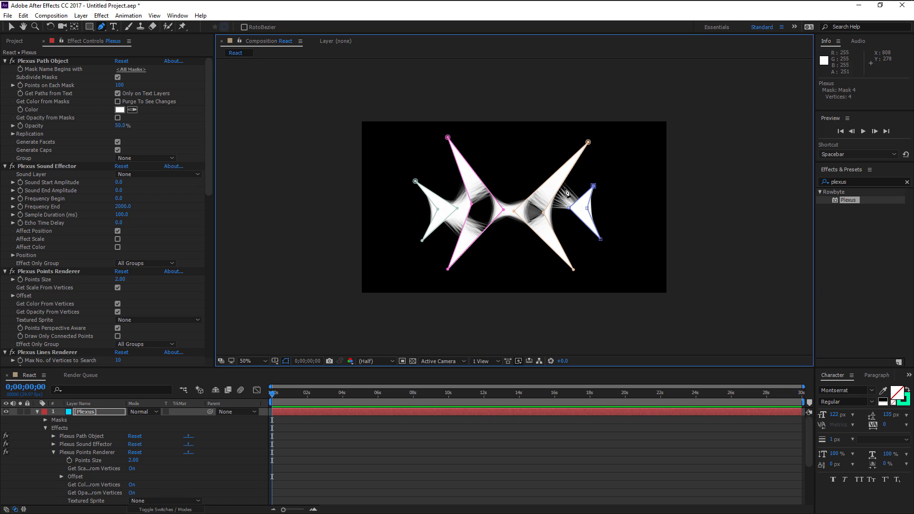
{"action": "left_click", "coordinate": [544, 215]}
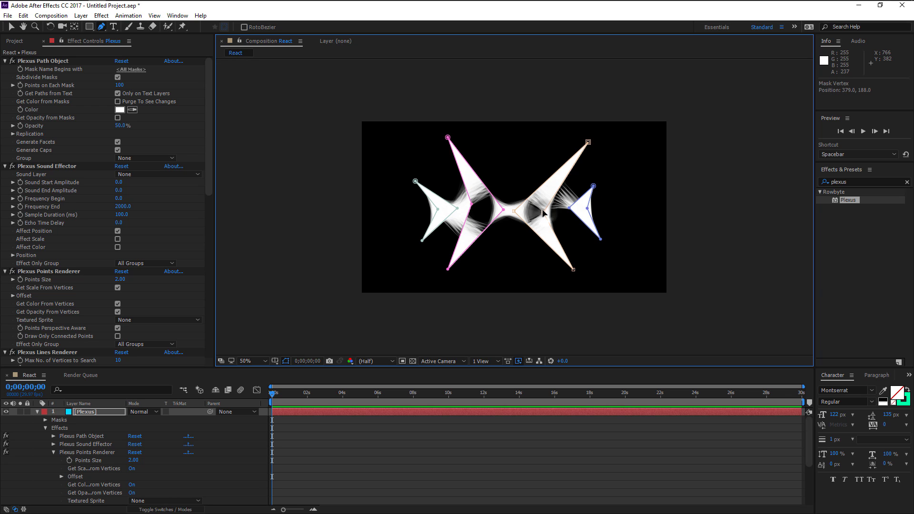
{"action": "left_click_drag", "start_coordinate": [574, 270], "coordinate": [584, 279]}
{"action": "left_click_drag", "start_coordinate": [588, 143], "coordinate": [592, 138]}
{"action": "left_click_drag", "start_coordinate": [594, 186], "coordinate": [601, 184]}
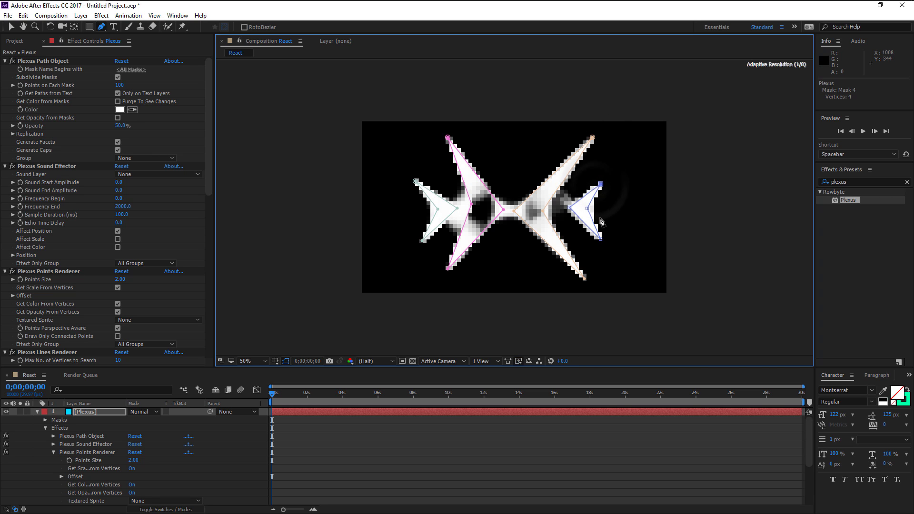
{"action": "left_click_drag", "start_coordinate": [601, 239], "coordinate": [603, 240]}
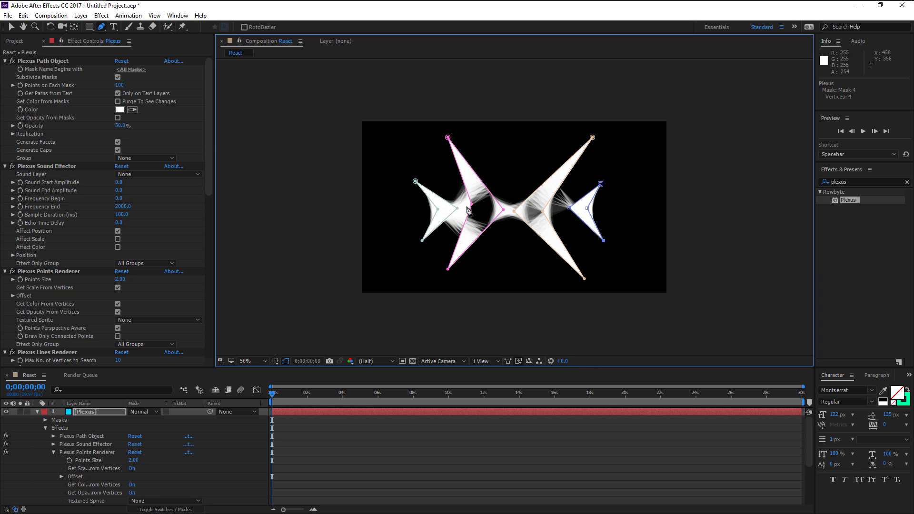
Even out the shape by moving Mask 1's notch inward and its tips outward, Mask 3's lower tip outward and Mask 2's upper tip inward
{"action": "left_click_drag", "start_coordinate": [471, 204], "coordinate": [474, 208]}
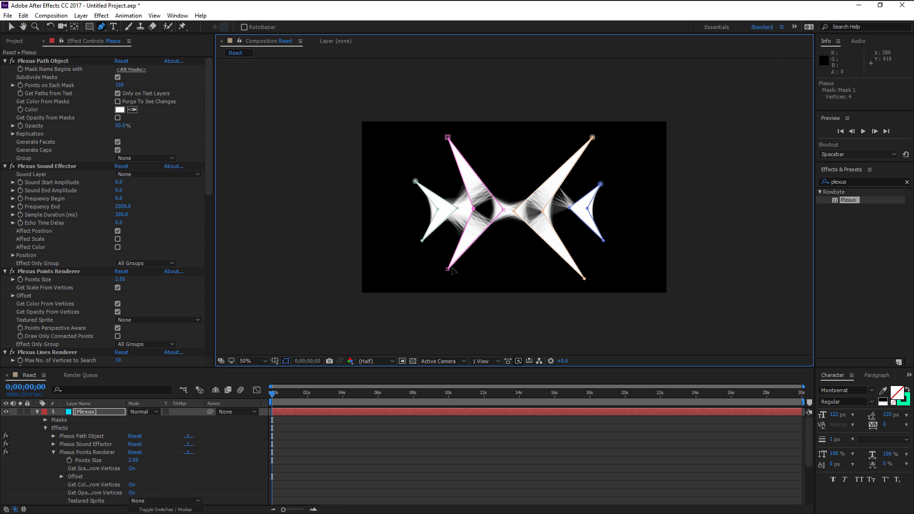
{"action": "left_click_drag", "start_coordinate": [447, 269], "coordinate": [439, 280]}
{"action": "left_click_drag", "start_coordinate": [448, 138], "coordinate": [428, 133]}
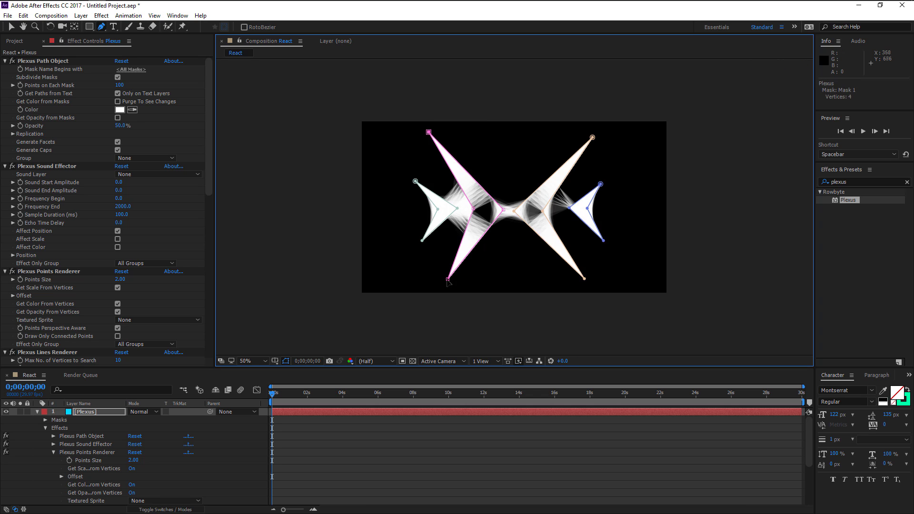
{"action": "left_click_drag", "start_coordinate": [585, 279], "coordinate": [594, 282]}
{"action": "left_click_drag", "start_coordinate": [415, 181], "coordinate": [423, 180]}
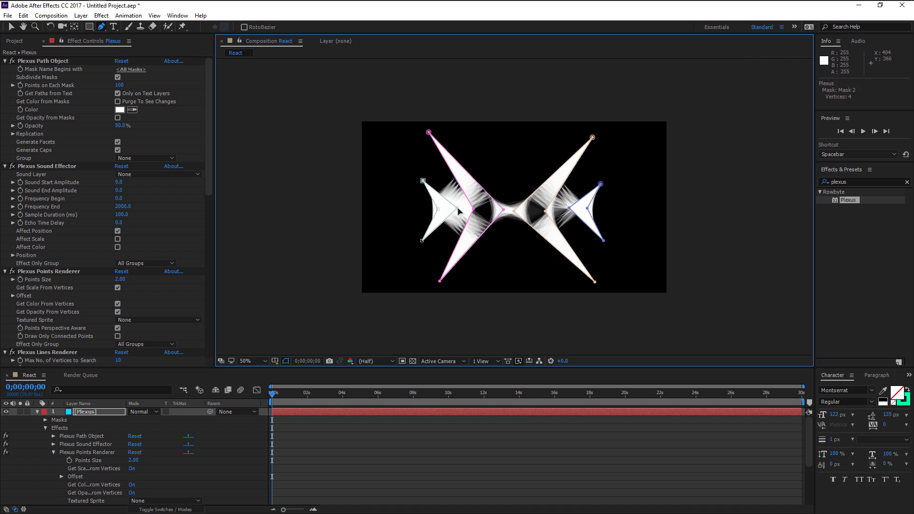
{"action": "left_click_drag", "start_coordinate": [439, 281], "coordinate": [435, 283]}
Select Mask 1 through Mask 4 on the Plexus layer and nudge them together slightly right to centre the shape in the composition
{"action": "left_click", "coordinate": [95, 413]}
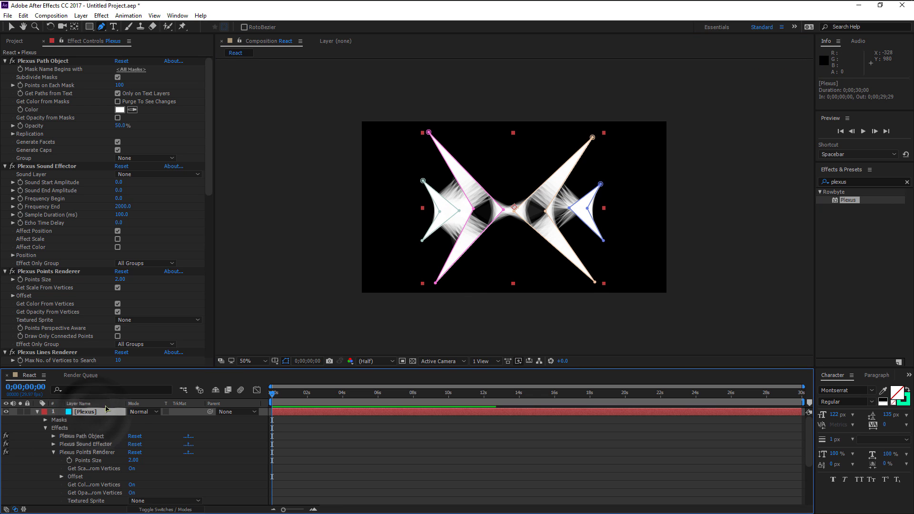
{"action": "key", "text": "m"}
{"action": "left_click", "coordinate": [75, 420]}
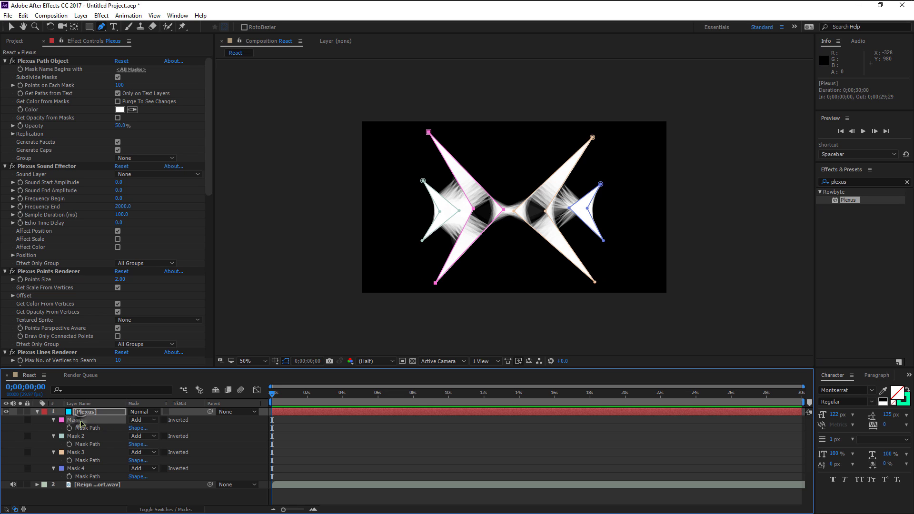
{"action": "left_click", "coordinate": [75, 468], "text": "shift"}
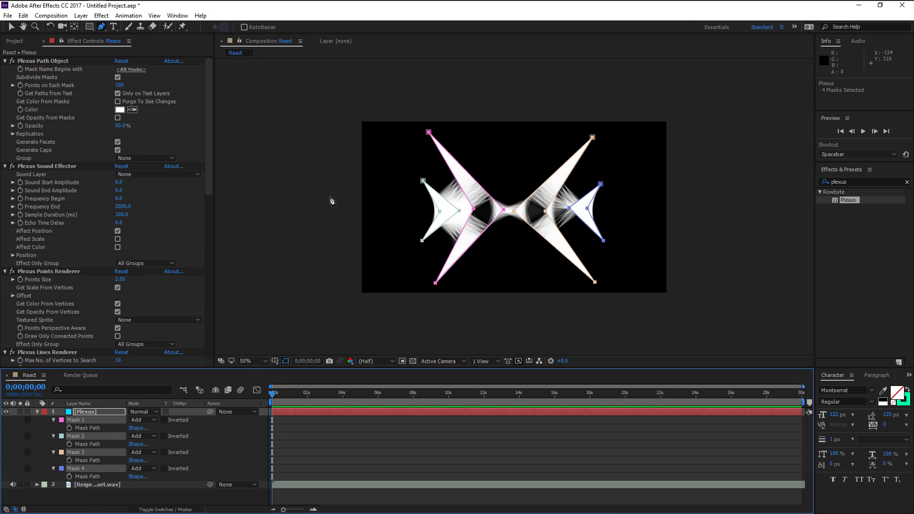
{"action": "key", "text": "v"}
{"action": "key", "text": "Right"}
{"action": "key", "text": "Right"}
{"action": "key", "text": "Right"}
{"action": "key", "text": "Right"}
{"action": "key", "text": "Right"}
{"action": "key", "text": "Right"}
{"action": "key", "text": "Right"}
{"action": "key", "text": "Right"}
{"action": "key", "text": "Right"}
{"action": "key", "text": "Right"}
{"action": "key", "text": "Right"}
{"action": "key", "text": "Right"}
{"action": "key", "text": "Right"}
{"action": "key", "text": "Right"}
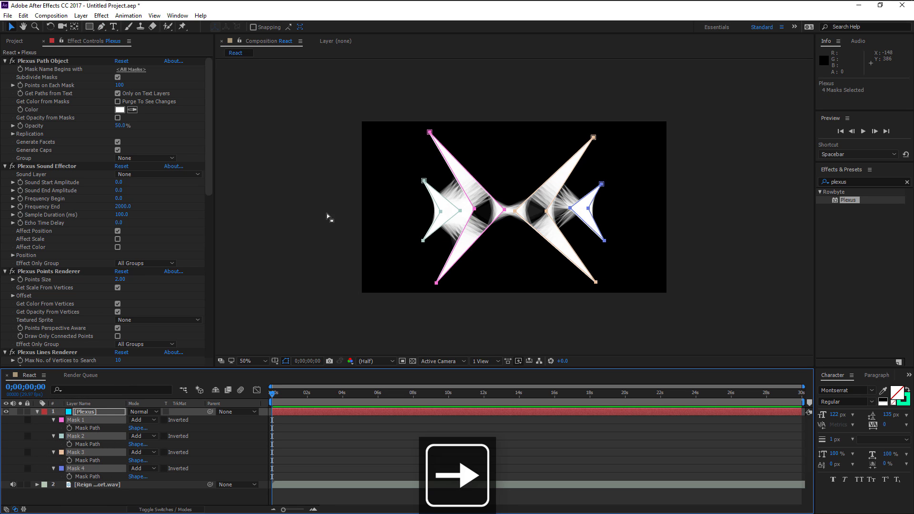
{"action": "key", "text": "Right"}
{"action": "key", "text": "Right"}
{"action": "key", "text": "Right"}
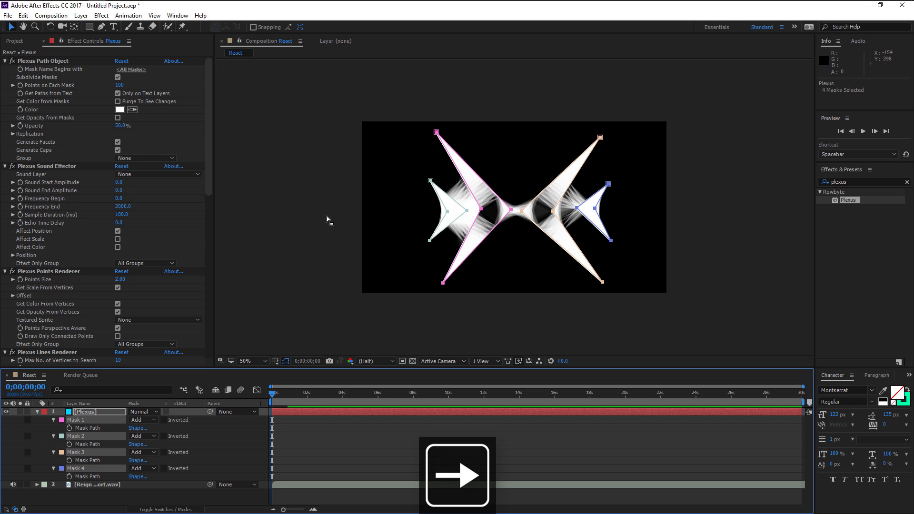
{"action": "key", "text": "Left"}
{"action": "key", "text": "Left"}
{"action": "key", "text": "Left"}
{"action": "key", "text": "Left"}
{"action": "key", "text": "Right"}
{"action": "key", "text": "Right"}
{"action": "key", "text": "Left"}
{"action": "key", "text": "Left"}
{"action": "key", "text": "Left"}
{"action": "key", "text": "Left"}
{"action": "key", "text": "Left"}
{"action": "key", "text": "Down"}
{"action": "key", "text": "Down"}
{"action": "key", "text": "Down"}
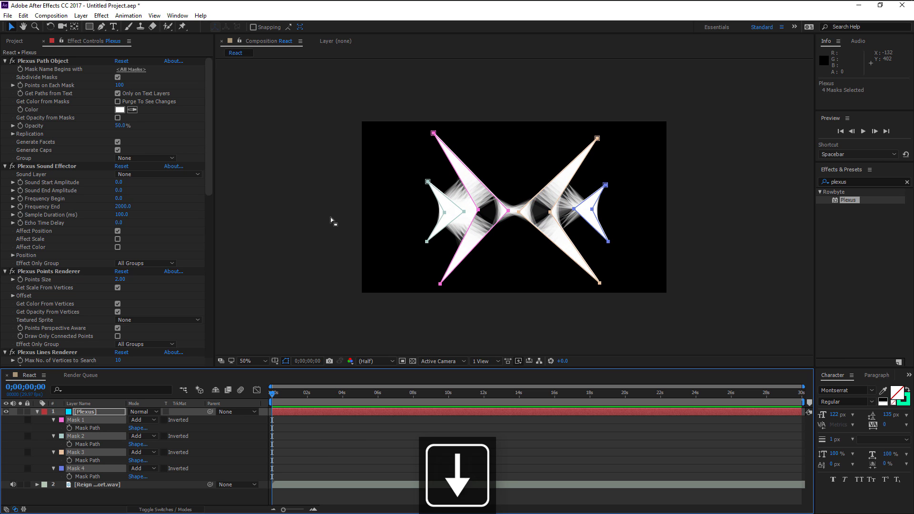
{"action": "key", "text": "Up"}
{"action": "key", "text": "Up"}
{"action": "key", "text": "Up"}
Deselect the masks and the Plexus layer to view the shape without its outlines
{"action": "left_click", "coordinate": [280, 216]}
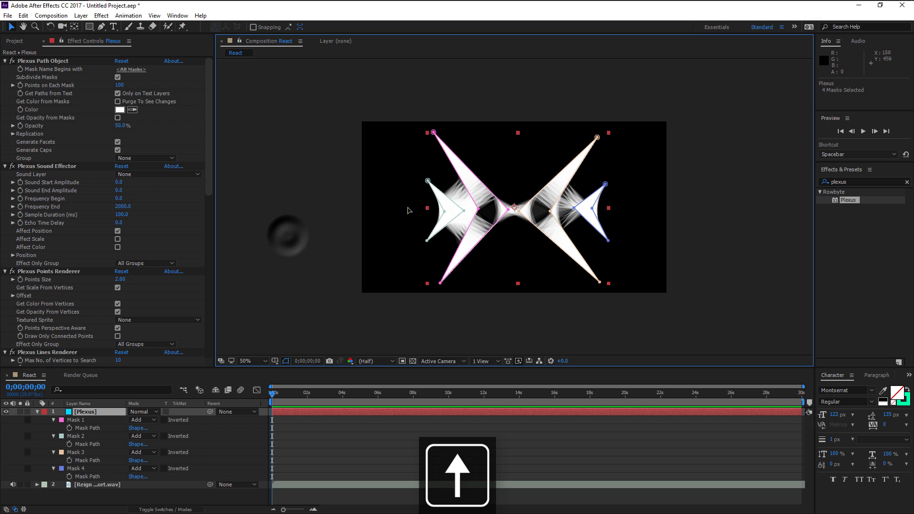
{"action": "left_click", "coordinate": [316, 242]}
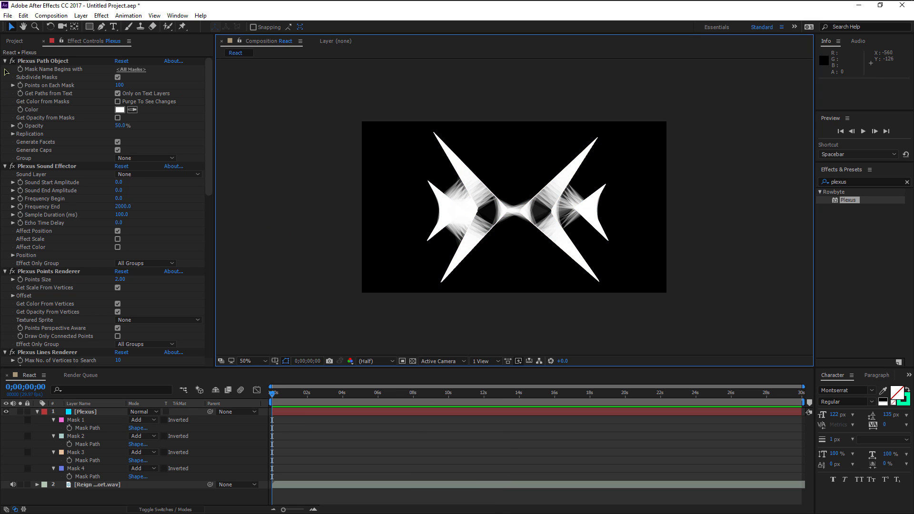
{"action": "left_click", "coordinate": [12, 28]}
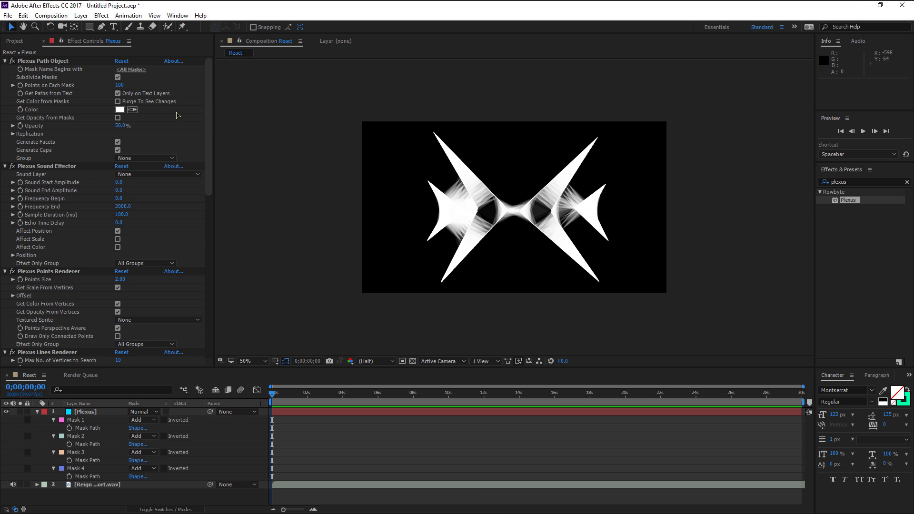
{"action": "scroll", "coordinate": [211, 112], "scroll_direction": "down", "scroll_amount": 1}
{"action": "scroll", "coordinate": [210, 113], "scroll_direction": "up", "scroll_amount": 1}
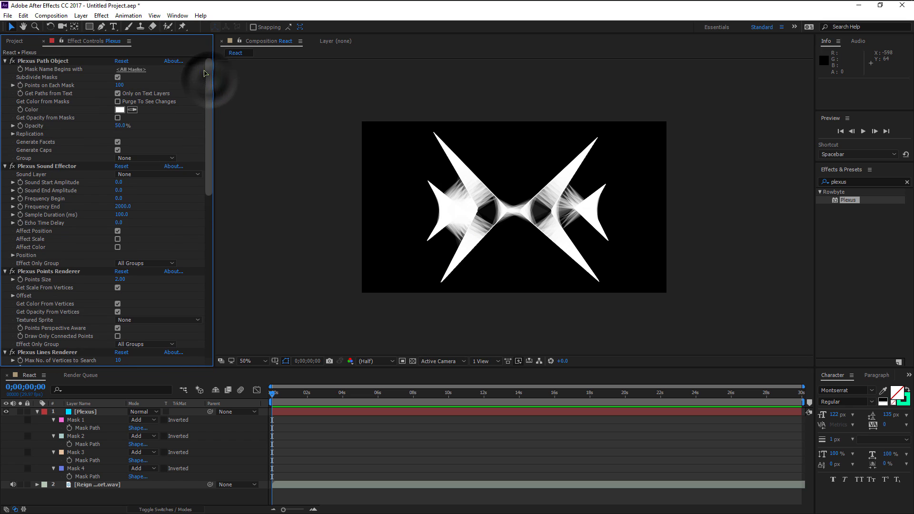
Set the Plexus Path Object's Points on Each Mask to 80
{"action": "left_click", "coordinate": [63, 61]}
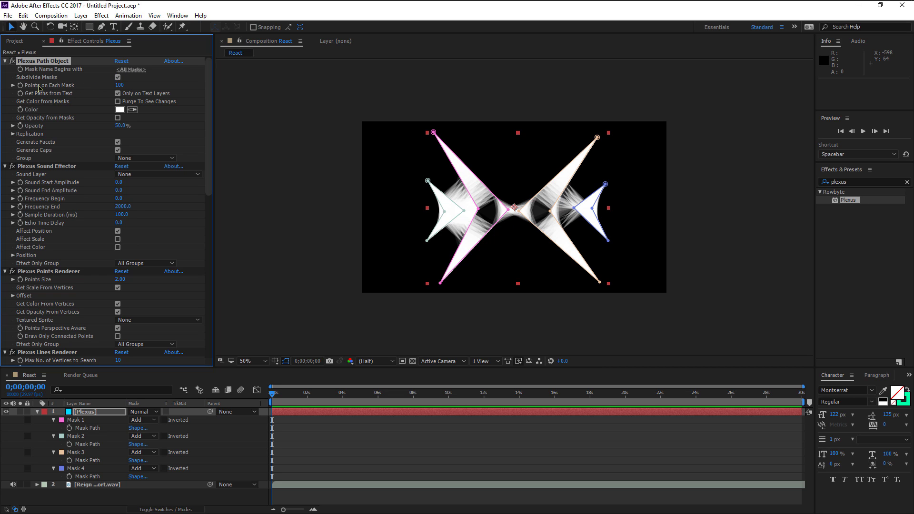
{"action": "left_click", "coordinate": [120, 86]}
{"action": "type", "text": "80"}
{"action": "key", "text": "Return"}
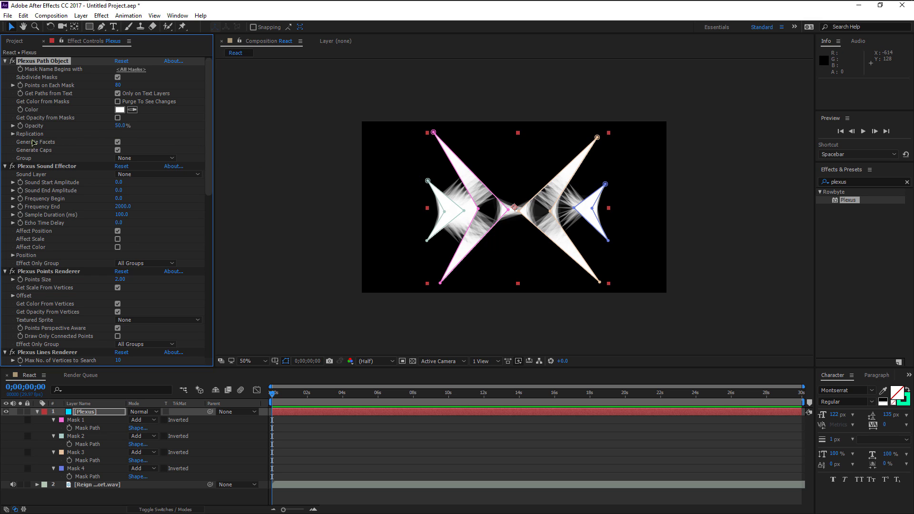
Try the Path Object's Replication with 7 copies and an Extrude Depth of 1925, and return Total No. Copies to 1
{"action": "left_click", "coordinate": [13, 134]}
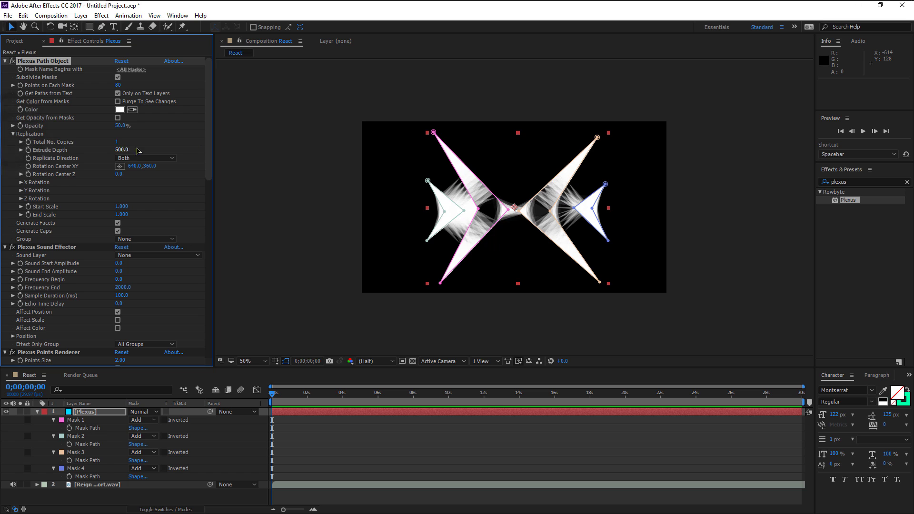
{"action": "left_click_drag", "start_coordinate": [120, 149], "coordinate": [438, 243]}
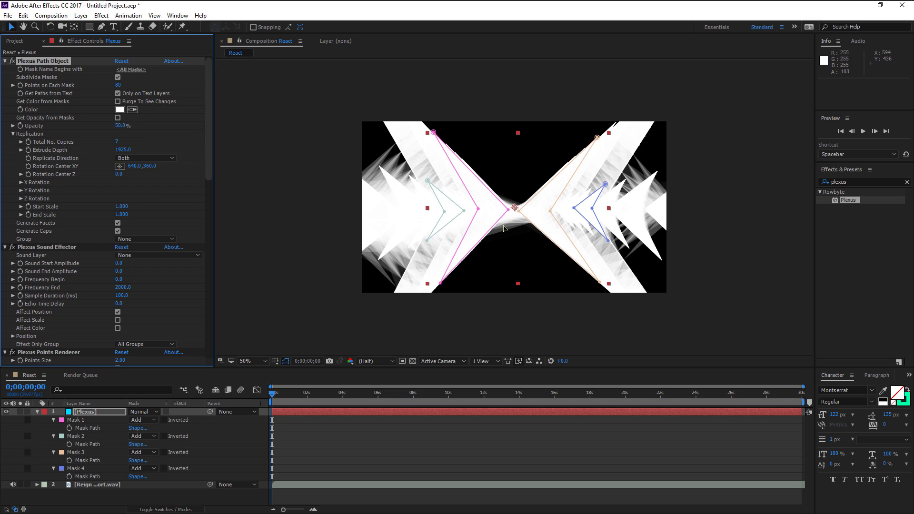
{"action": "left_click", "coordinate": [117, 140]}
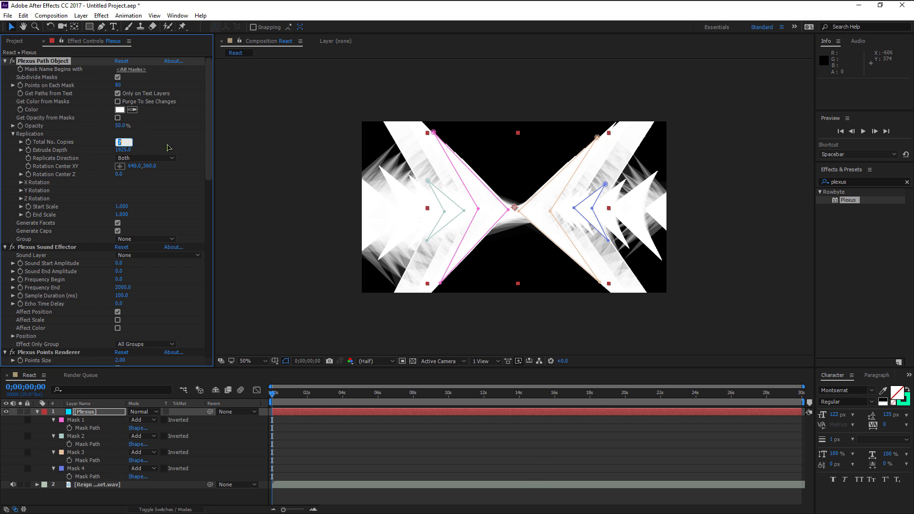
{"action": "type", "text": "1"}
{"action": "key", "text": "Return"}
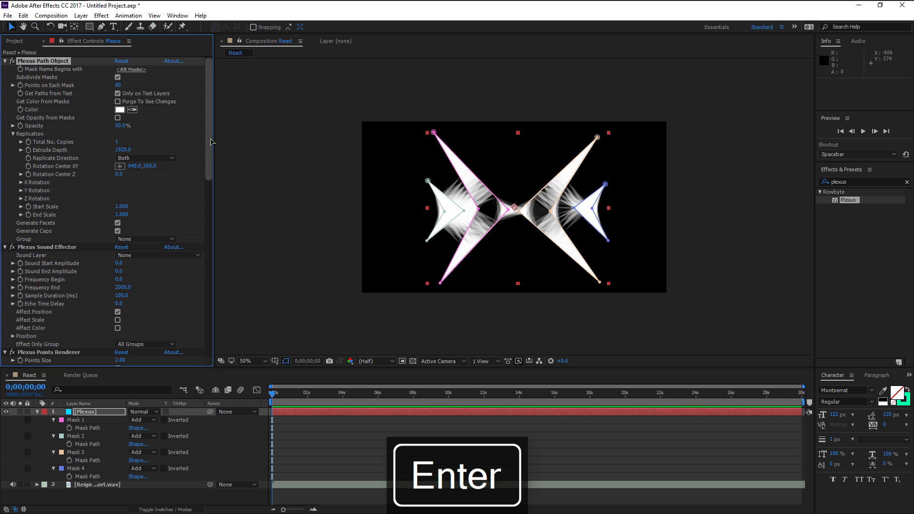
Assign Reign - Short.wav as the Plexus Sound Effector's sound layer
{"action": "left_click_drag", "start_coordinate": [210, 141], "coordinate": [226, 194]}
{"action": "left_click", "coordinate": [50, 135]}
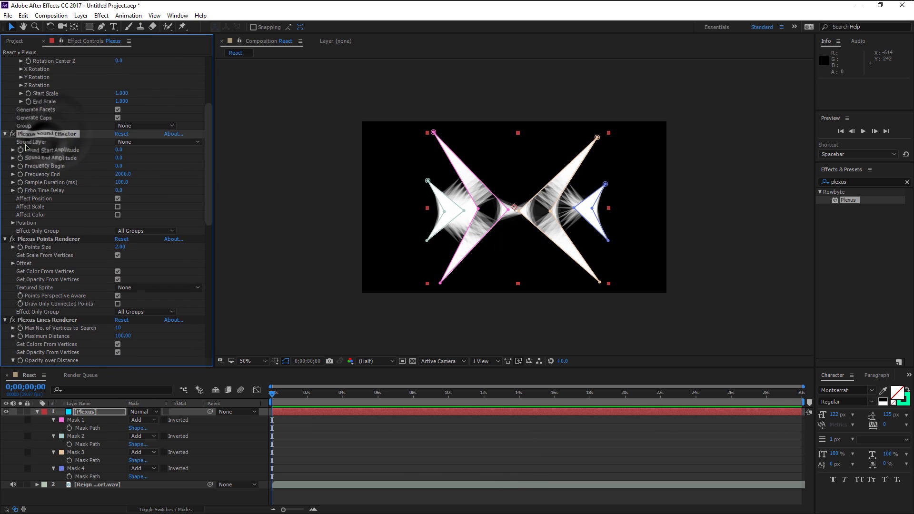
{"action": "left_click", "coordinate": [144, 142]}
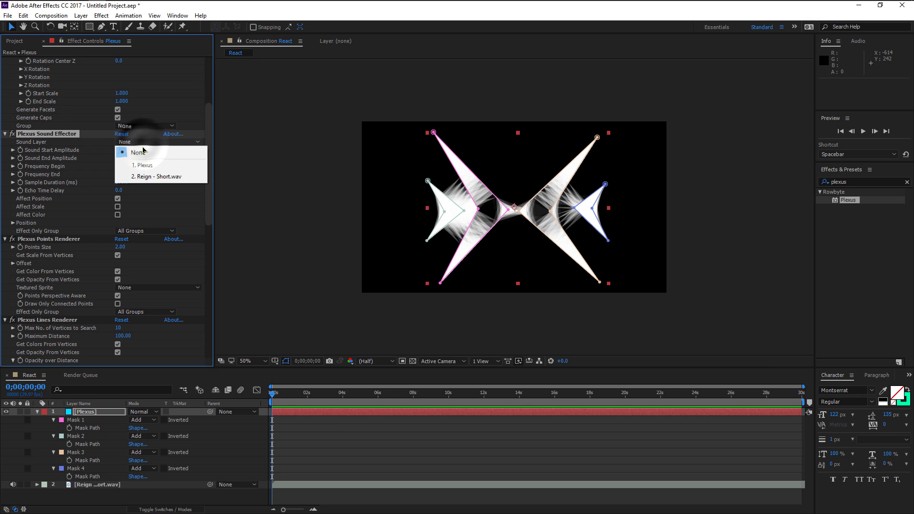
{"action": "left_click", "coordinate": [147, 177]}
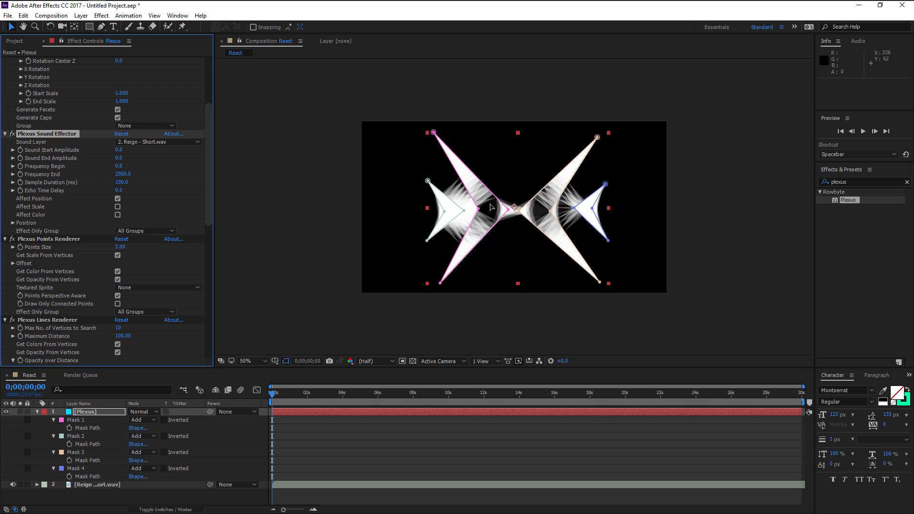
Set the Sound Effector's Sound Start Amplitude to -45 and its Sound End Amplitude to -400
{"action": "left_click_drag", "start_coordinate": [119, 150], "coordinate": [144, 150]}
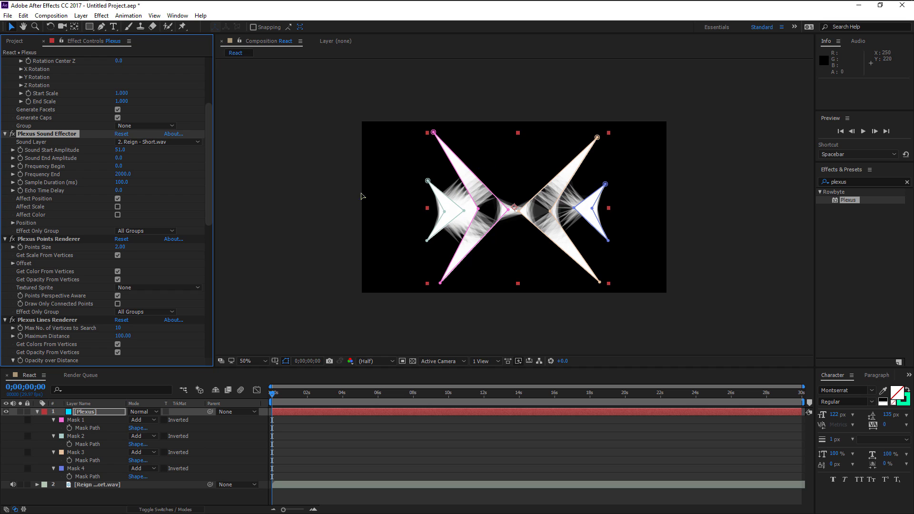
{"action": "left_click_drag", "start_coordinate": [120, 150], "coordinate": [84, 159]}
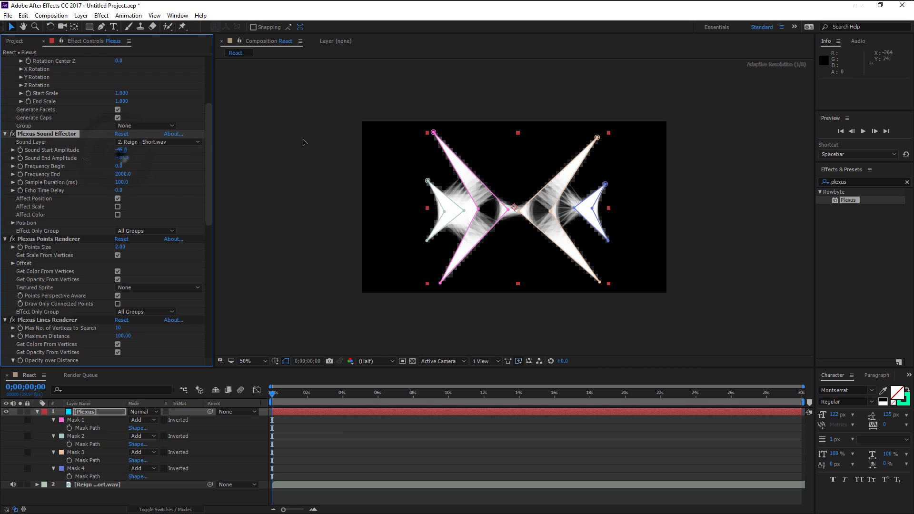
{"action": "left_click", "coordinate": [121, 158]}
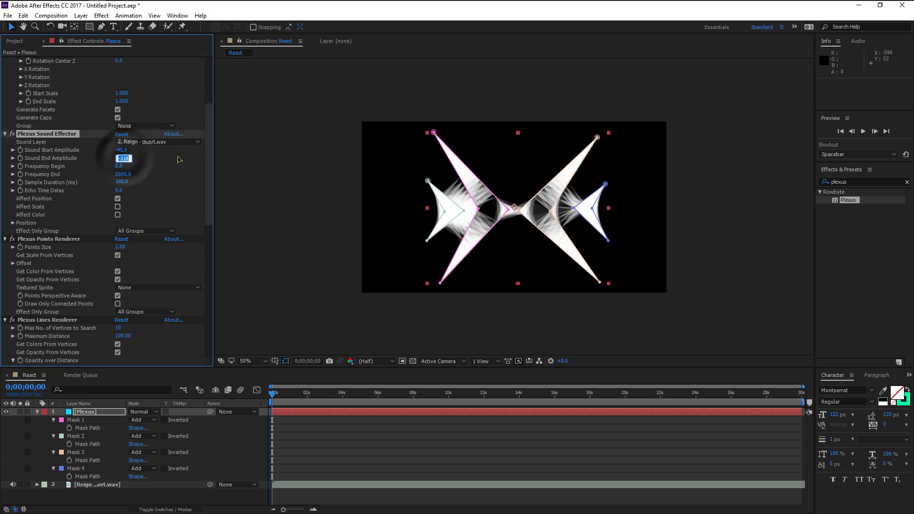
{"action": "type", "text": "-"}
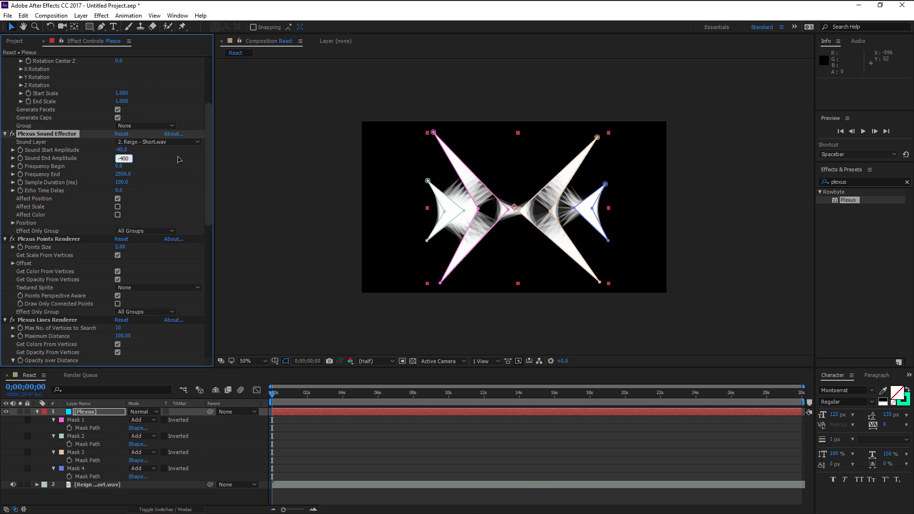
{"action": "type", "text": "400"}
{"action": "key", "text": "Return"}
Set the Sound Effector's Frequency End to 8000
{"action": "mouse_move", "coordinate": [120, 178]}
{"action": "left_mouse_down"}
{"action": "mouse_move", "coordinate": [136, 176]}
{"action": "mouse_move", "coordinate": [120, 176]}
{"action": "left_mouse_up"}
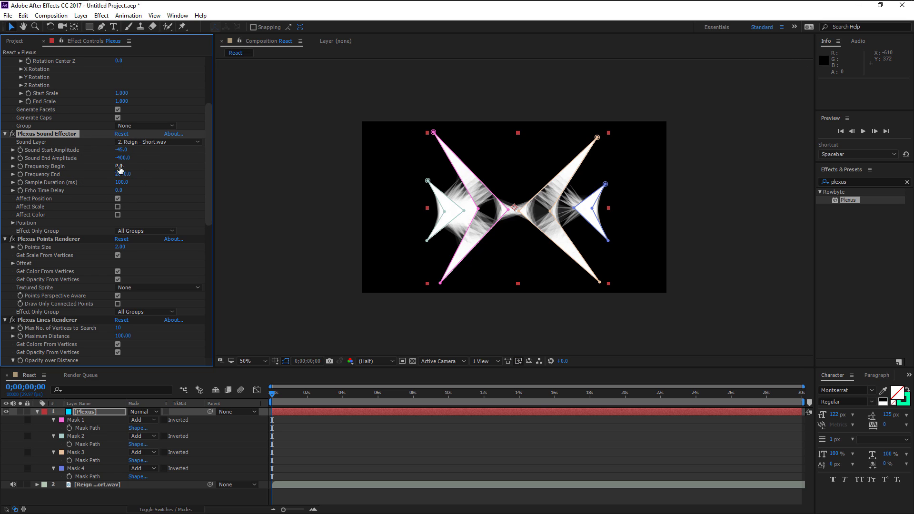
{"action": "left_click_drag", "start_coordinate": [123, 174], "coordinate": [371, 176]}
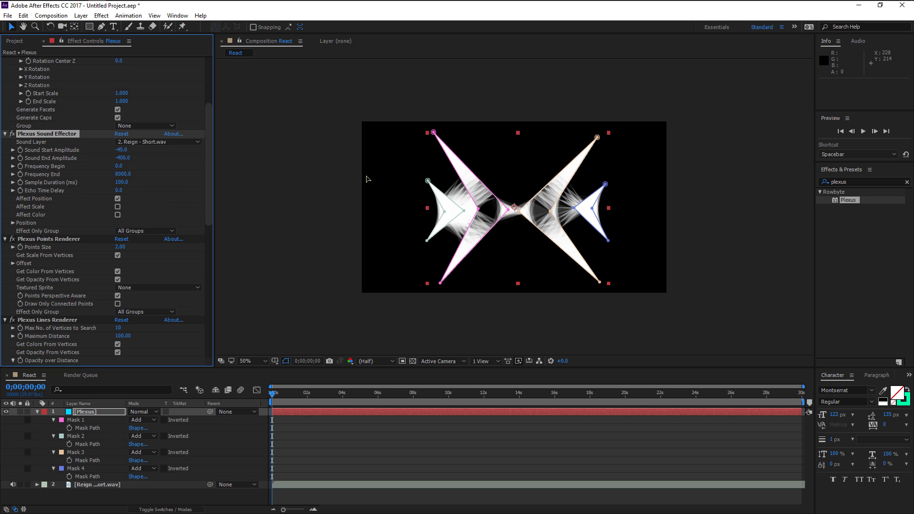
Set the Sound Effector's Sample Duration to 140 ms and Echo Time Delay to 10, and preview the animation
{"action": "mouse_move", "coordinate": [120, 182]}
{"action": "left_mouse_down"}
{"action": "mouse_move", "coordinate": [129, 183]}
{"action": "mouse_move", "coordinate": [124, 199]}
{"action": "left_mouse_up"}
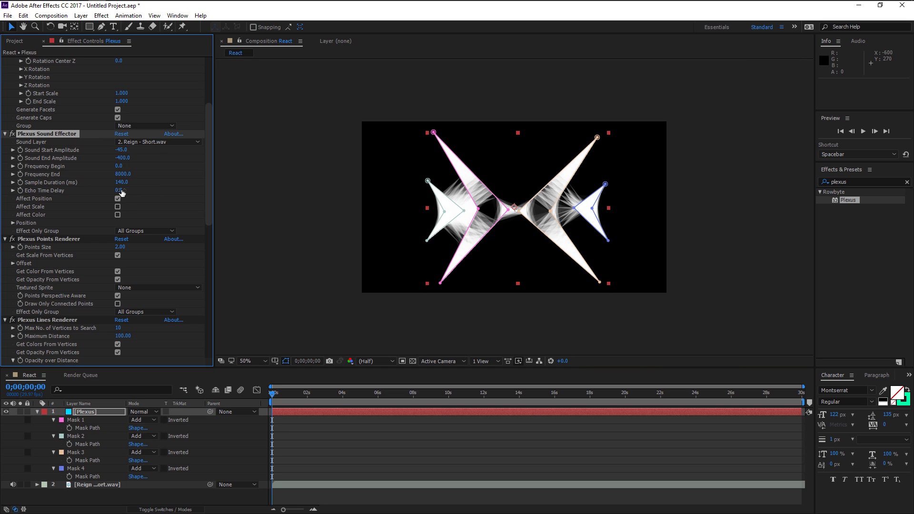
{"action": "left_click", "coordinate": [122, 191]}
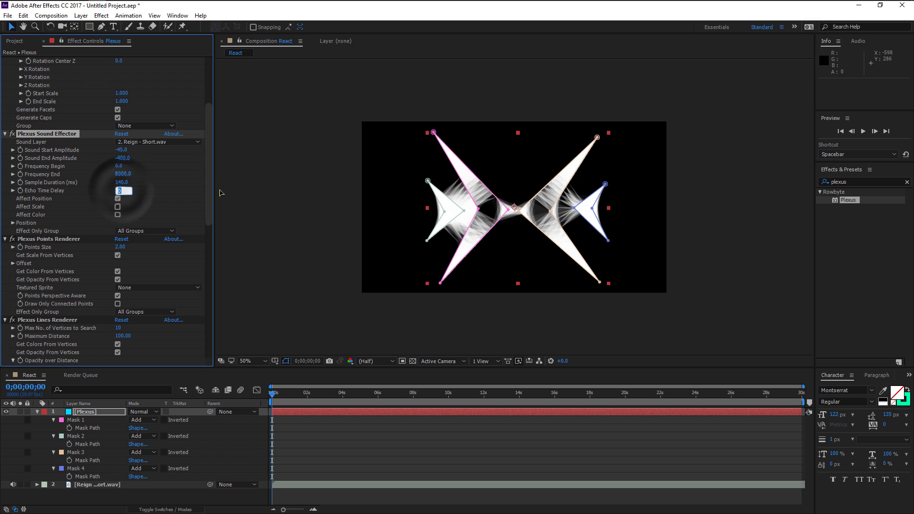
{"action": "key", "text": "Return"}
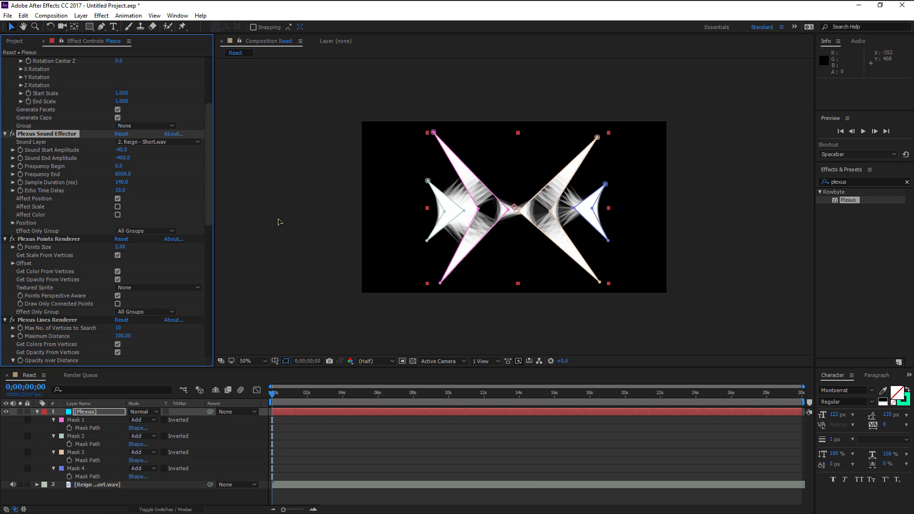
{"action": "key", "text": "space"}
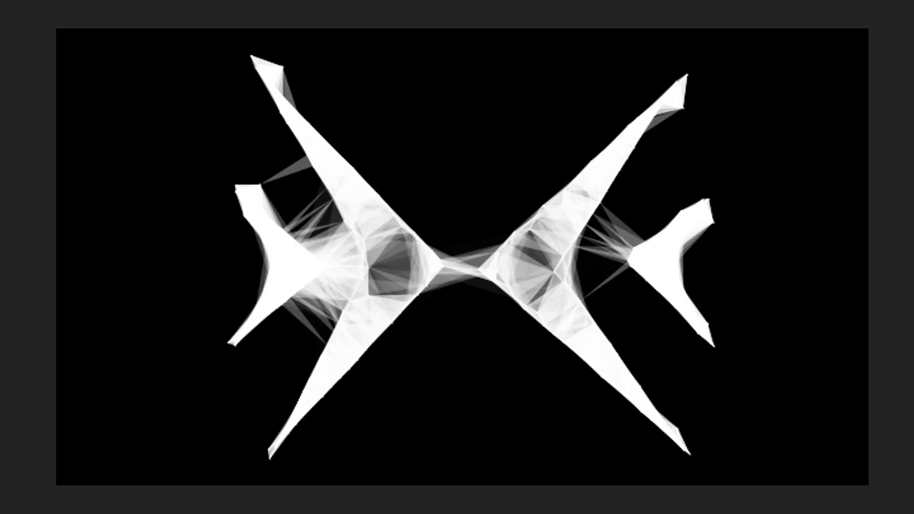
{"action": "key", "text": "space"}
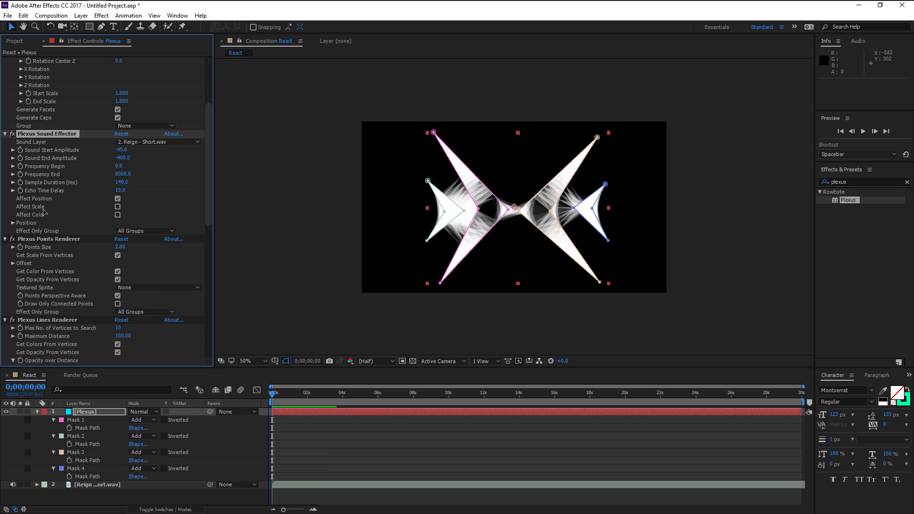
Try the Sound Effector with Affect Scale enabled, preview the animation, and turn Affect Scale off again
{"action": "left_click", "coordinate": [117, 207]}
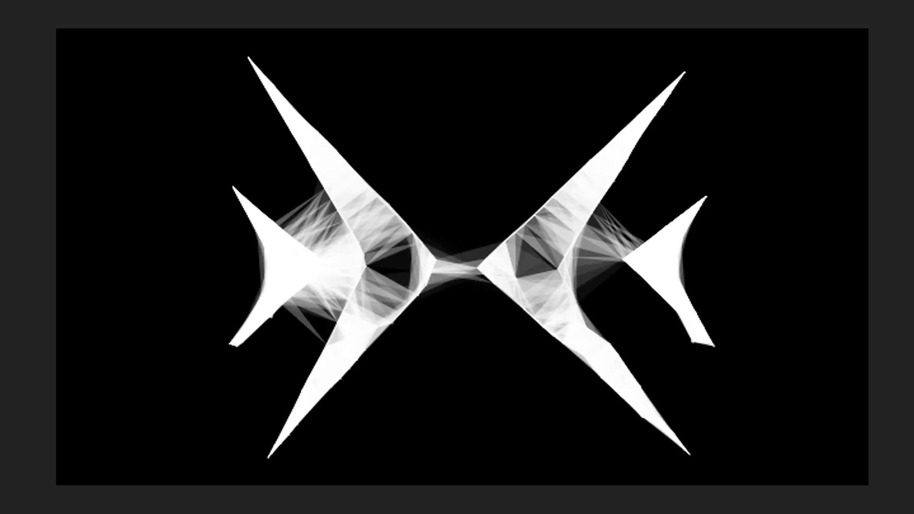
{"action": "key", "text": "space"}
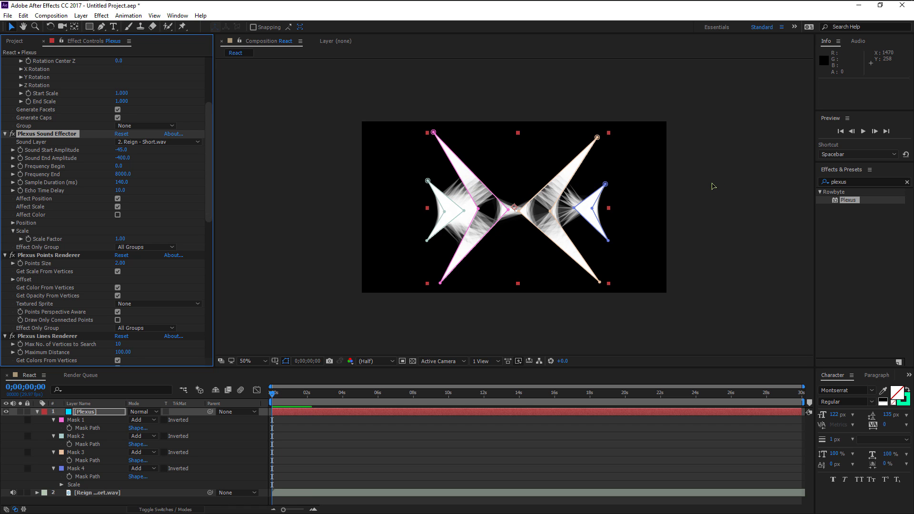
{"action": "key", "text": "space"}
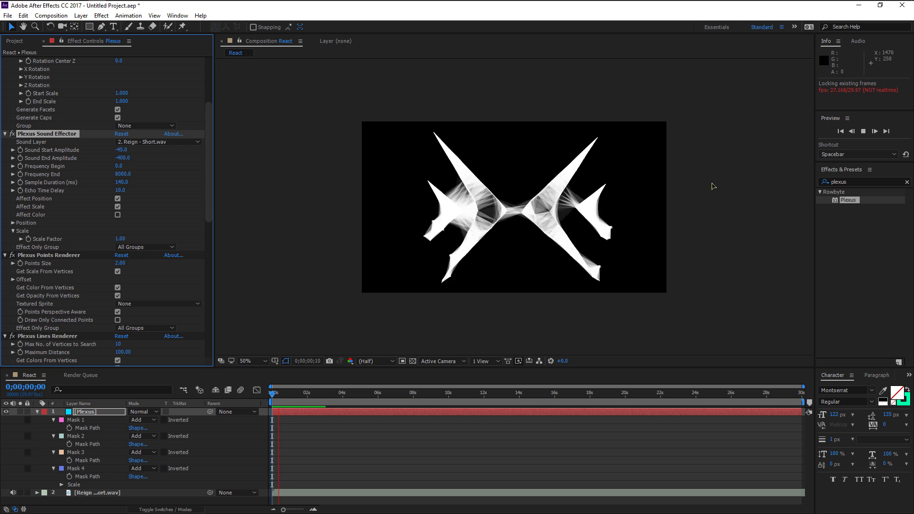
{"action": "key", "text": "space"}
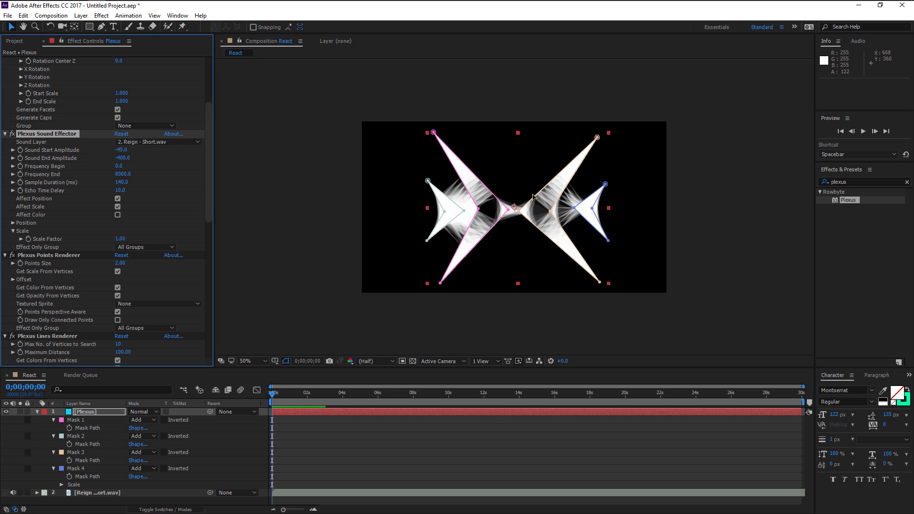
{"action": "left_click", "coordinate": [321, 219]}
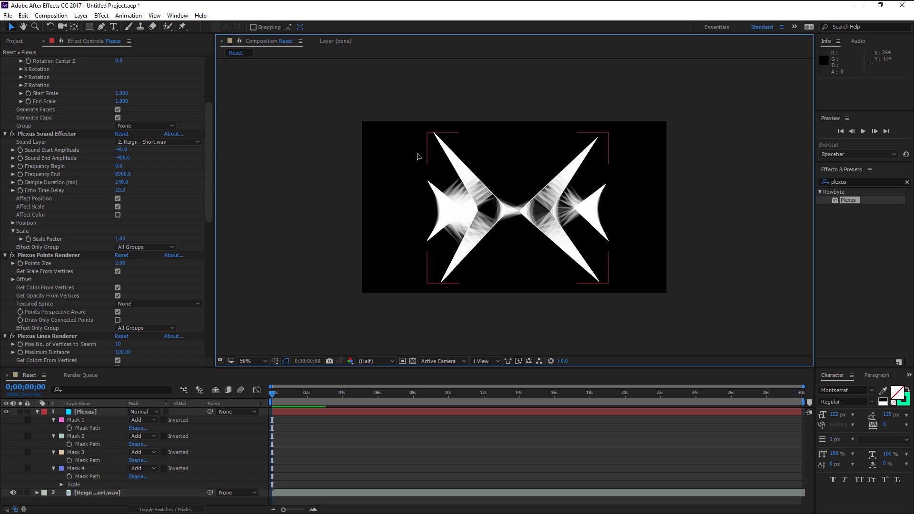
{"action": "left_click", "coordinate": [117, 206]}
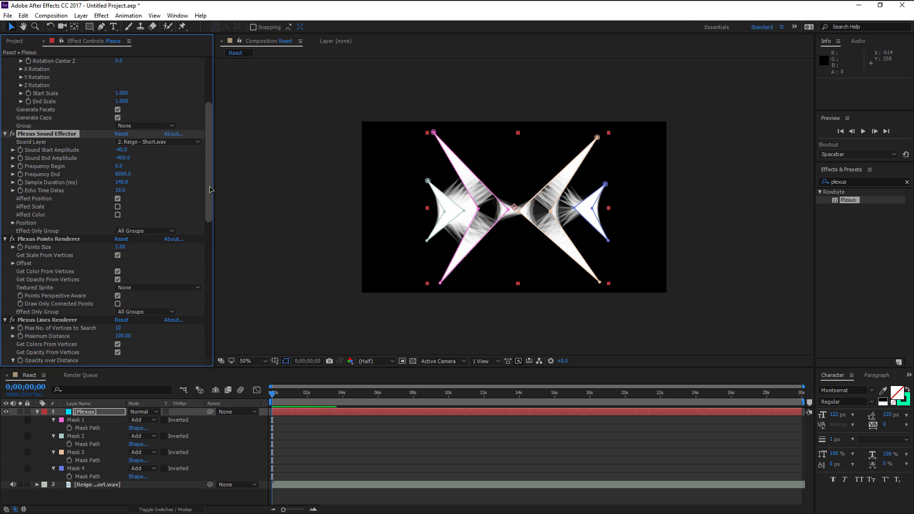
Set the Plexus Points Renderer's Points Size to 4.20
{"action": "scroll", "coordinate": [204, 191], "scroll_direction": "down", "scroll_amount": 3}
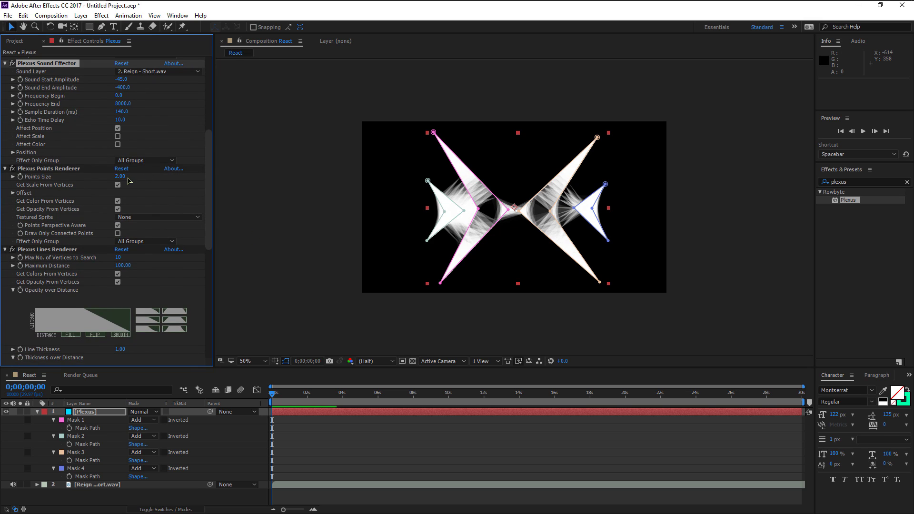
{"action": "left_click", "coordinate": [50, 169]}
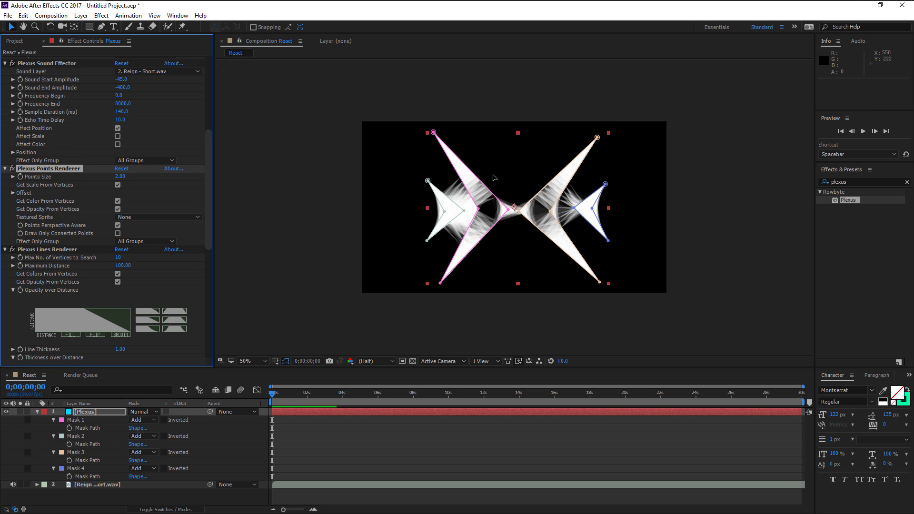
{"action": "key", "text": "period"}
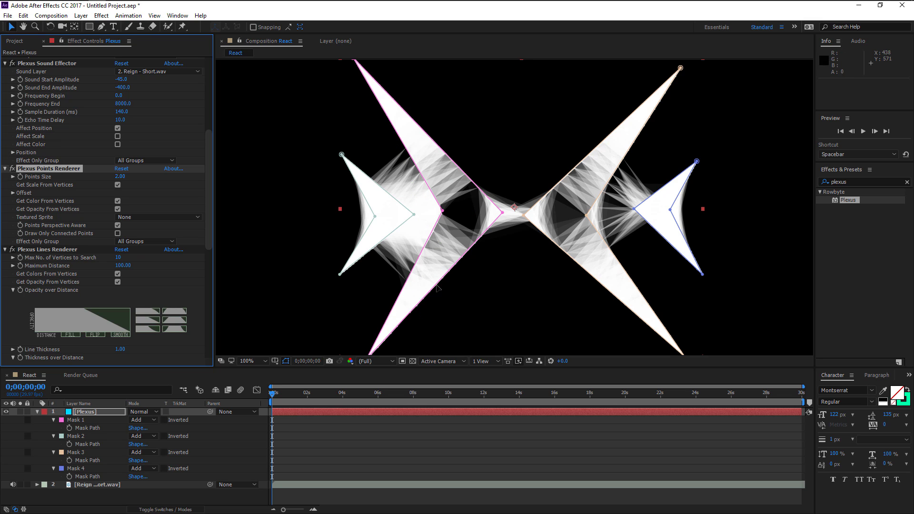
{"action": "left_click_drag", "start_coordinate": [120, 176], "coordinate": [135, 179]}
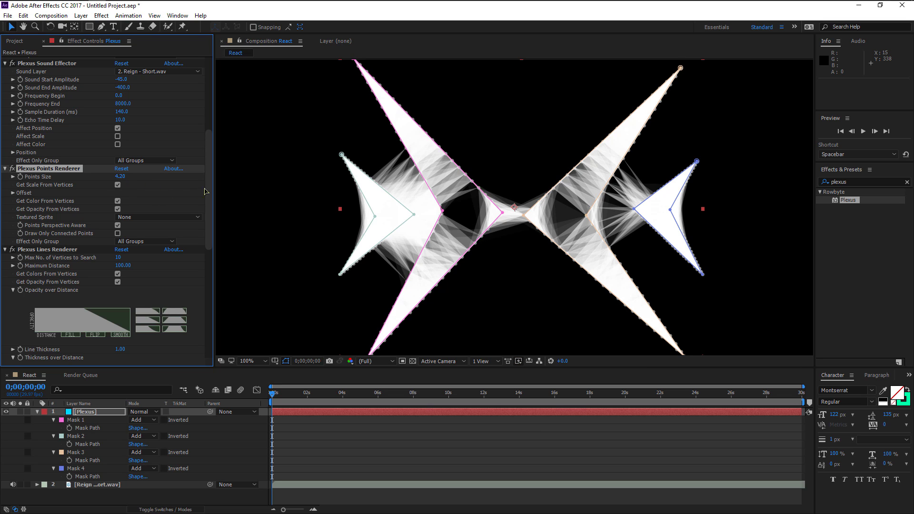
Set the Plexus Lines Renderer's Maximum Distance to 137
{"action": "scroll", "coordinate": [205, 191], "scroll_direction": "down", "scroll_amount": 5}
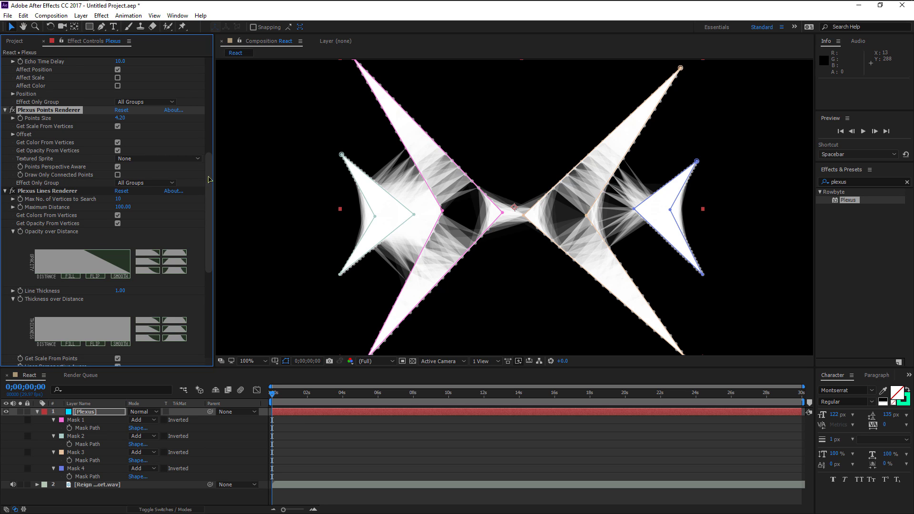
{"action": "scroll", "coordinate": [208, 179], "scroll_direction": "down", "scroll_amount": 3}
{"action": "left_click_drag", "start_coordinate": [123, 172], "coordinate": [135, 179]}
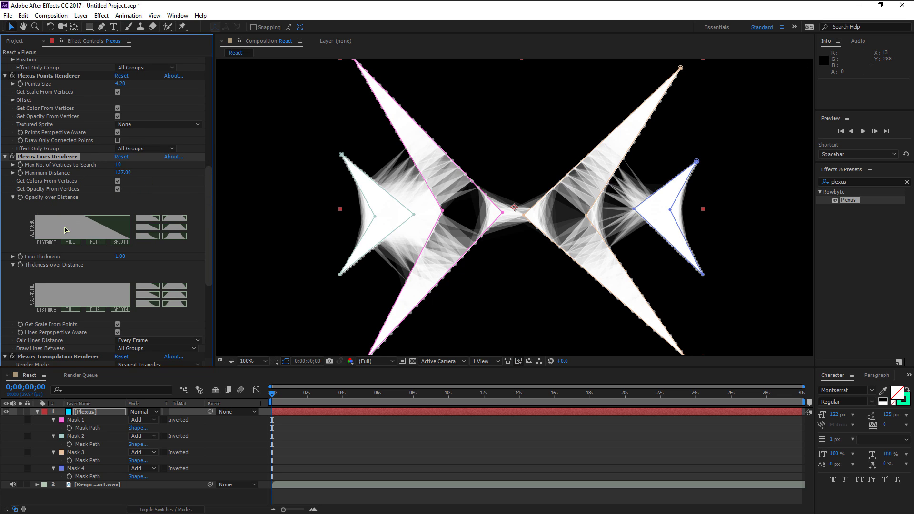
Shape the Lines Renderer's Opacity over Distance as a low plateau tapering at both ends, and its Thickness over Distance as a smooth falloff
{"action": "left_click", "coordinate": [179, 239]}
{"action": "mouse_move", "coordinate": [52, 229]}
{"action": "left_mouse_down"}
{"action": "mouse_move", "coordinate": [116, 231]}
{"action": "mouse_move", "coordinate": [51, 233]}
{"action": "mouse_move", "coordinate": [129, 233]}
{"action": "left_mouse_up"}
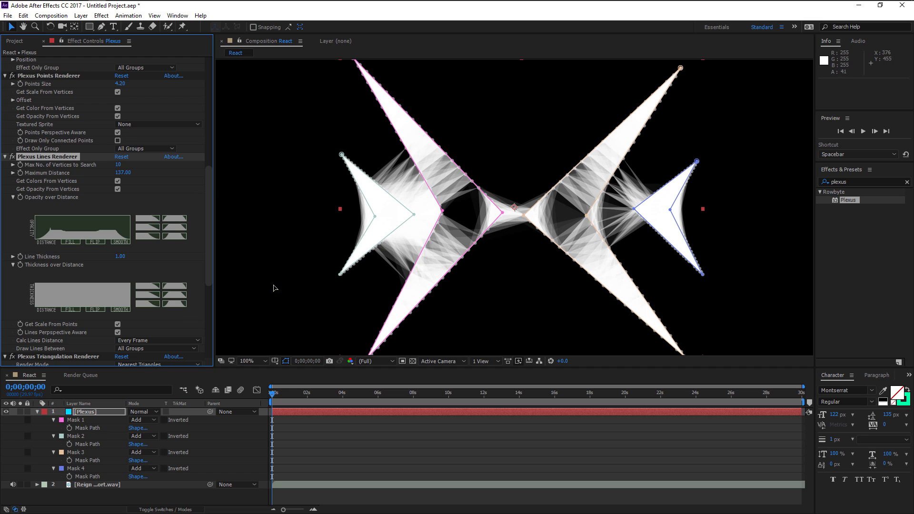
{"action": "scroll", "coordinate": [195, 203], "scroll_direction": "down", "scroll_amount": 3}
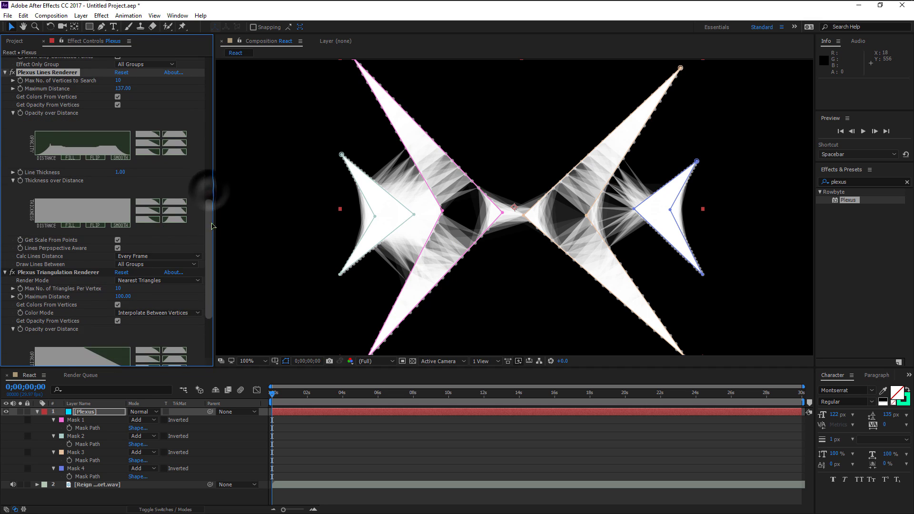
{"action": "left_click", "coordinate": [157, 221]}
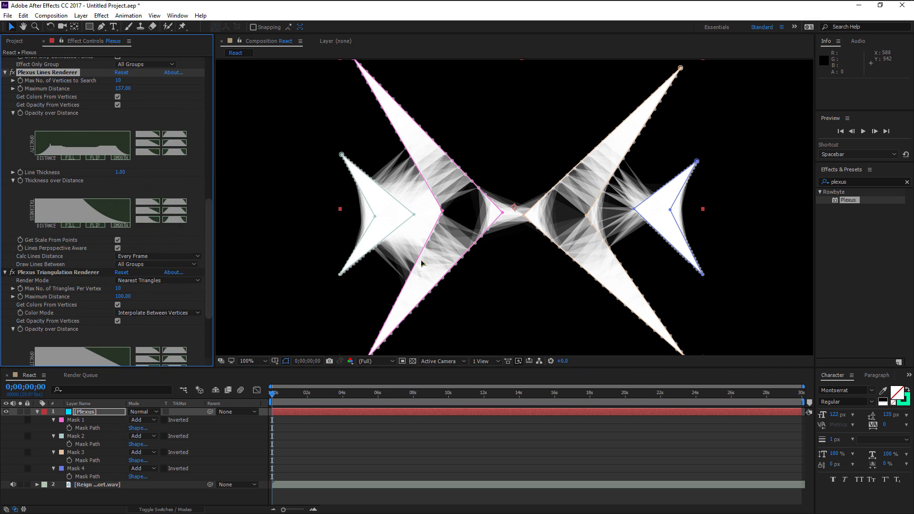
Set the Plexus Triangulation Renderer's Max No. of Triangles Per Vertex to 4 and its Maximum Distance to 60
{"action": "scroll", "coordinate": [209, 229], "scroll_direction": "down", "scroll_amount": 2}
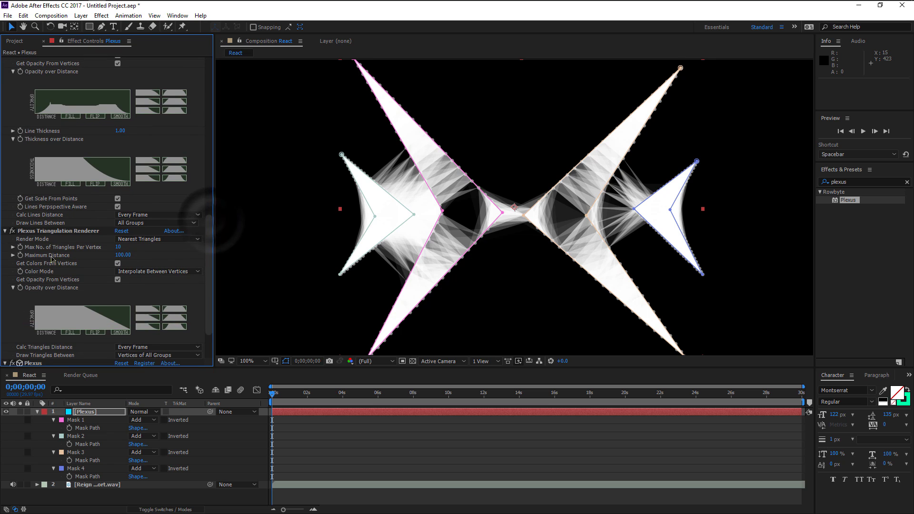
{"action": "left_click", "coordinate": [48, 231]}
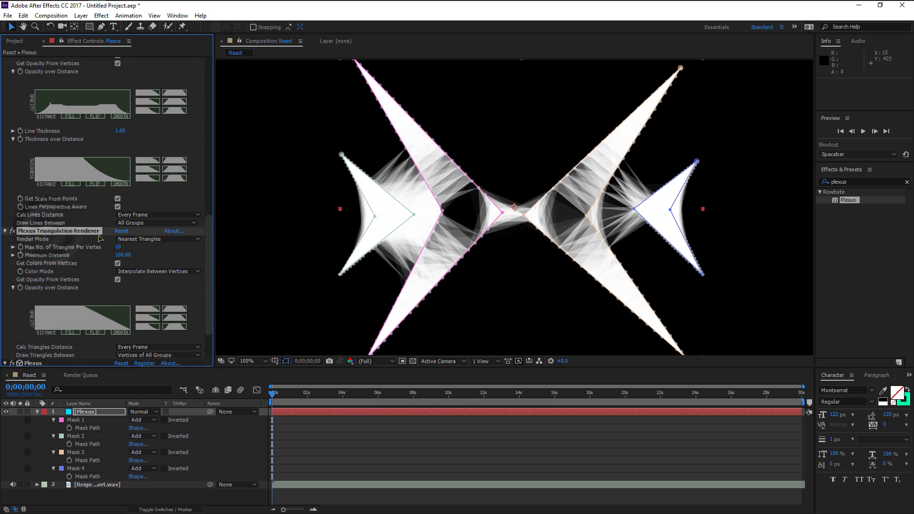
{"action": "left_click_drag", "start_coordinate": [132, 252], "coordinate": [113, 252]}
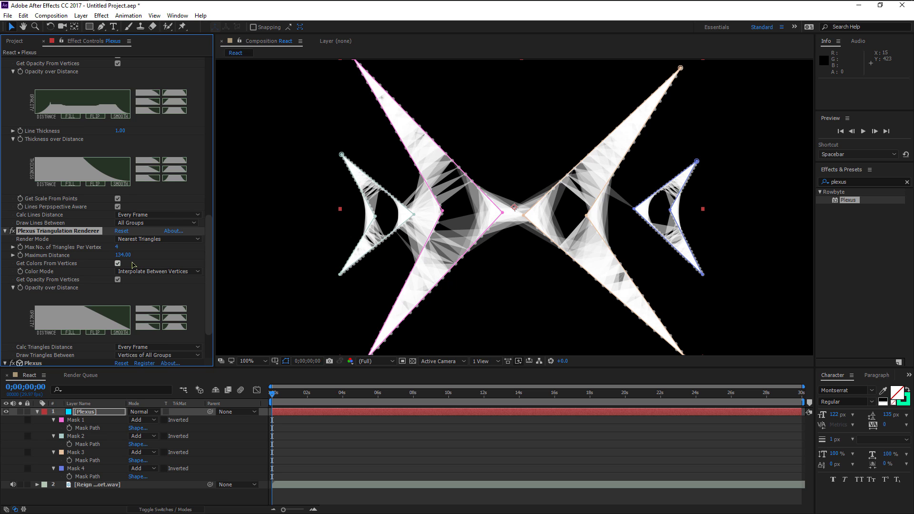
{"action": "left_click_drag", "start_coordinate": [122, 256], "coordinate": [99, 264]}
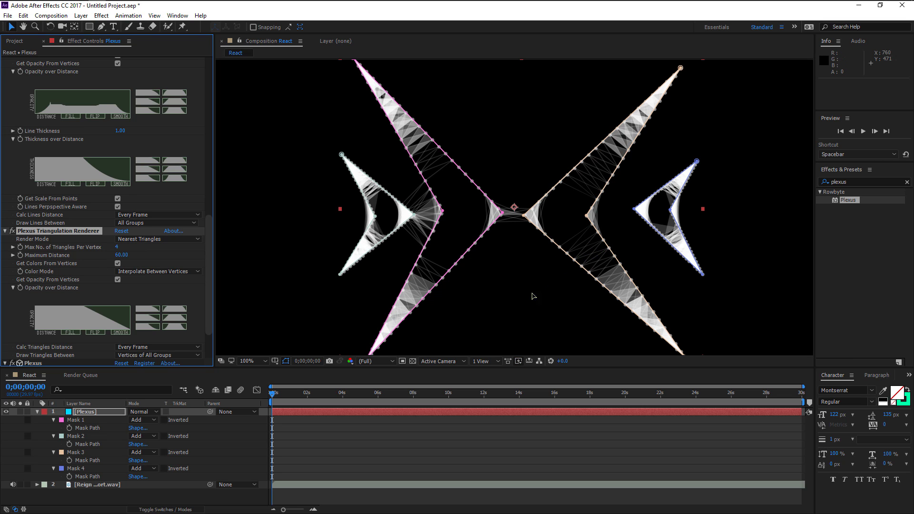
Deselect the Plexus layer and fit the whole composition in the viewer to inspect the web look
{"action": "left_click", "coordinate": [291, 328]}
{"action": "scroll", "coordinate": [296, 316], "scroll_direction": "down", "scroll_amount": 2}
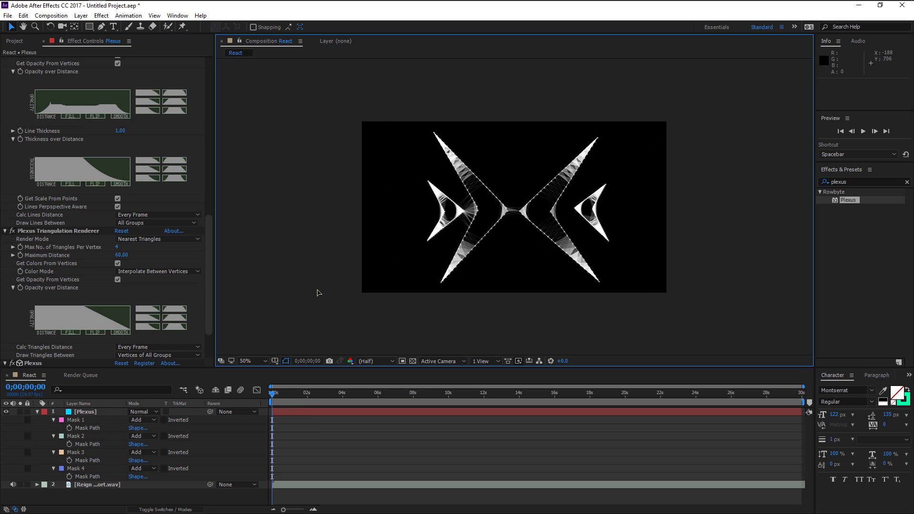
{"action": "left_click", "coordinate": [252, 361]}
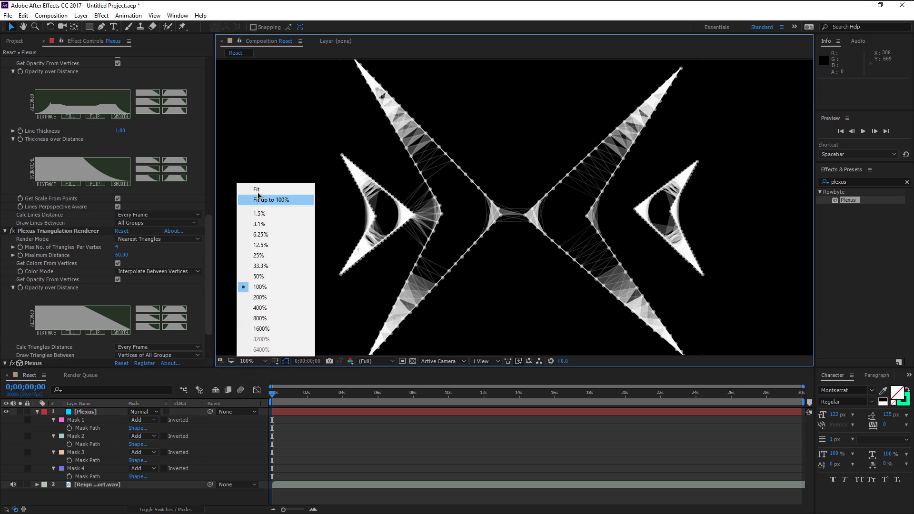
{"action": "left_click", "coordinate": [256, 191]}
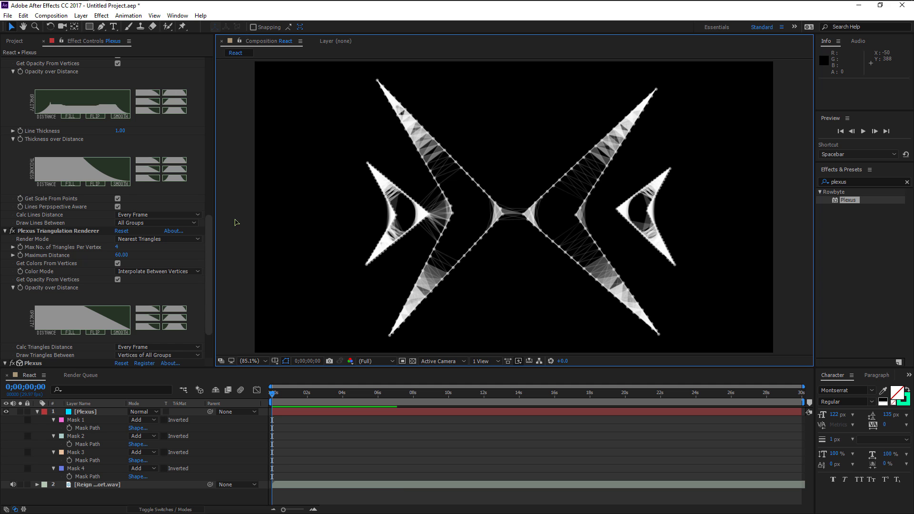
{"action": "scroll", "coordinate": [205, 228], "scroll_direction": "down", "scroll_amount": 3}
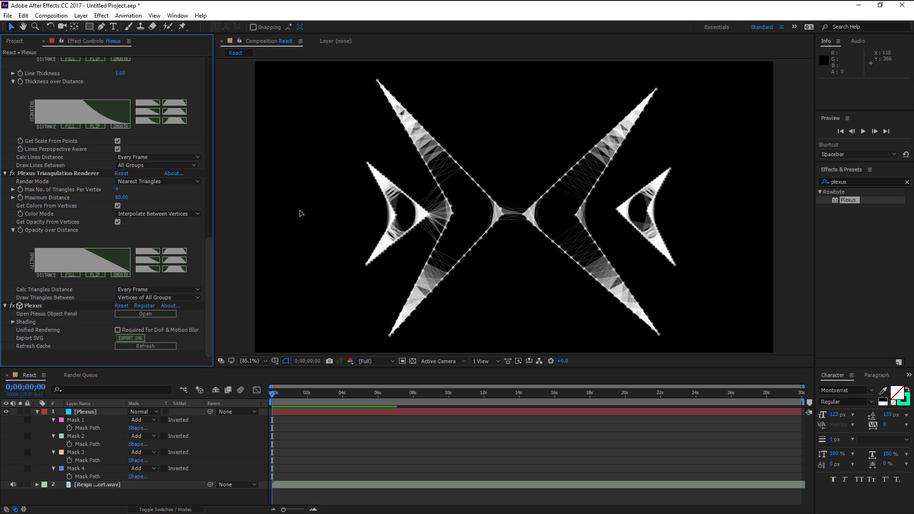
Duplicate the Plexus layer with its properties collapsed, and rename the upper copy Web I
{"action": "left_click", "coordinate": [38, 412]}
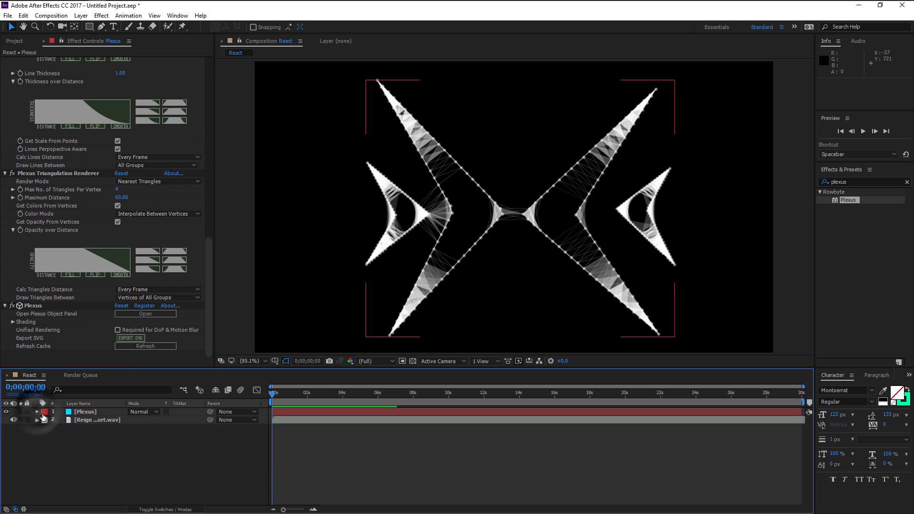
{"action": "left_click", "coordinate": [82, 415]}
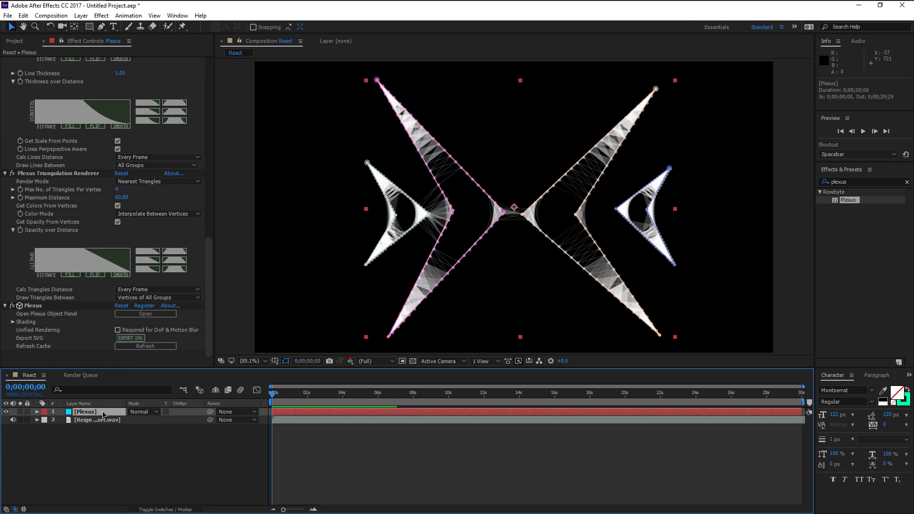
{"action": "key", "text": "ctrl+d"}
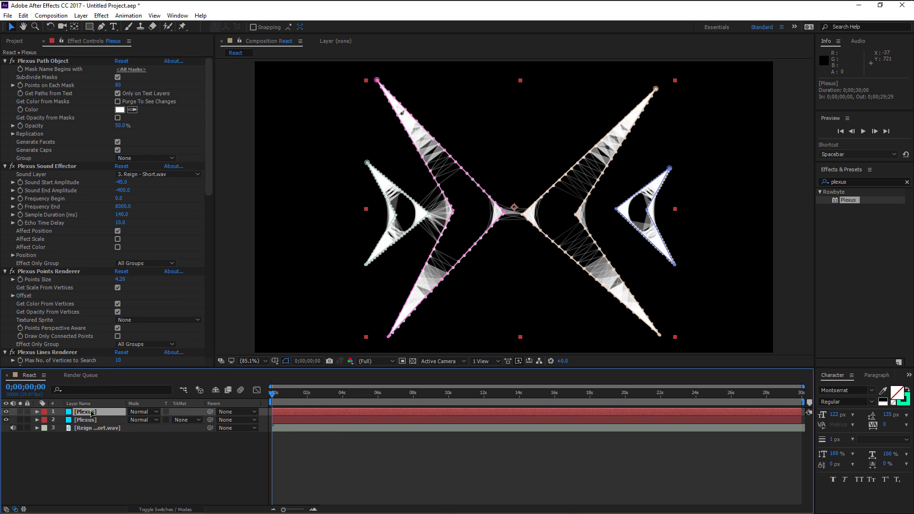
{"action": "right_click", "coordinate": [92, 413]}
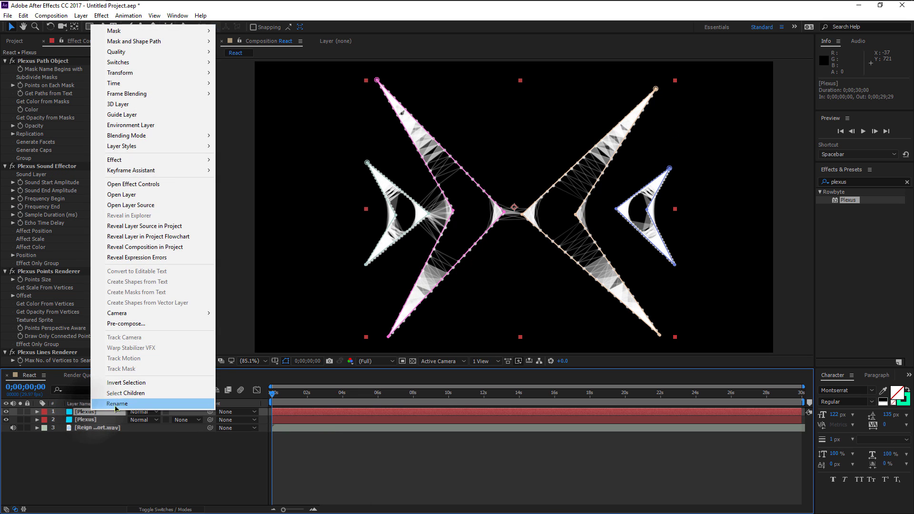
{"action": "left_click", "coordinate": [96, 438]}
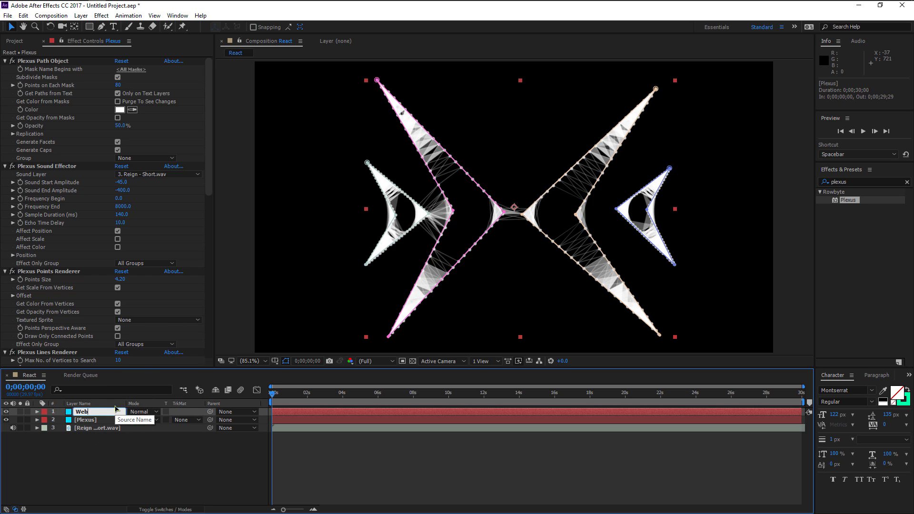
{"action": "key", "text": "Return"}
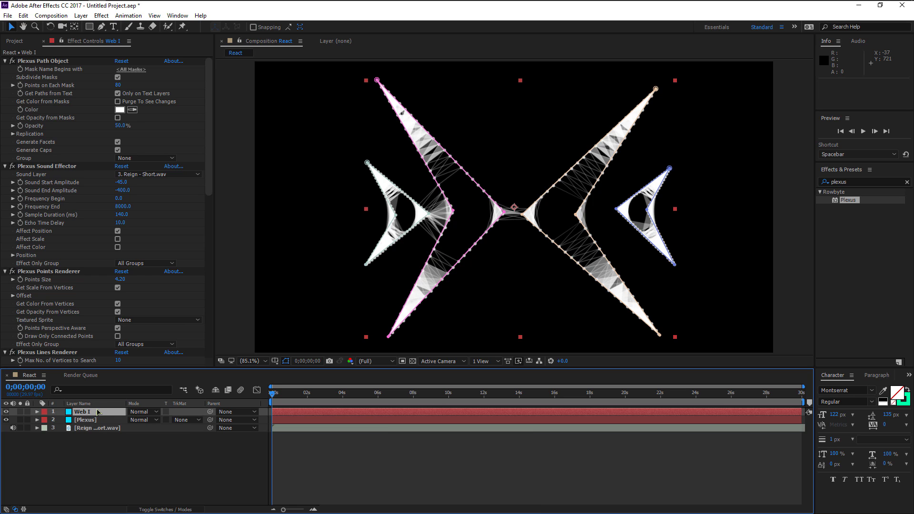
{"action": "left_click", "coordinate": [97, 412]}
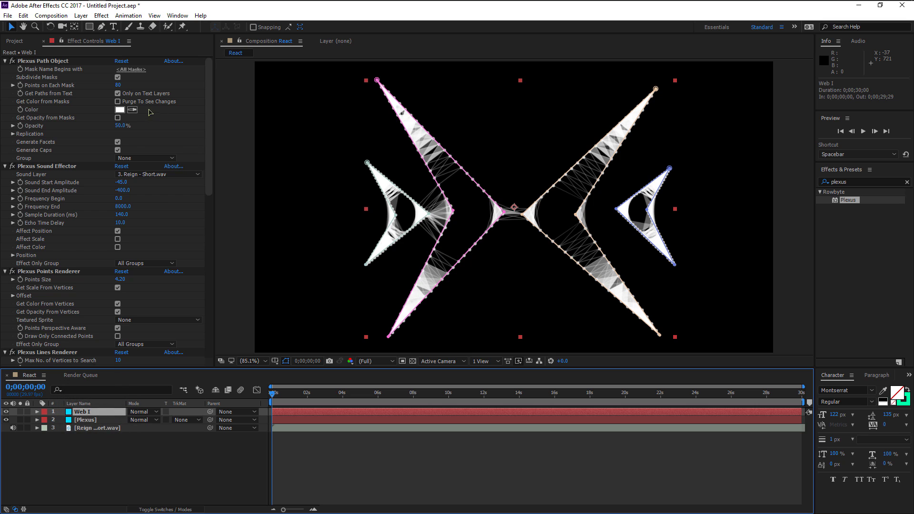
On the Web I layer, set the Plexus Path Object's Points on Each Mask to 102 and its Opacity to 10%
{"action": "left_click_drag", "start_coordinate": [121, 88], "coordinate": [134, 87]}
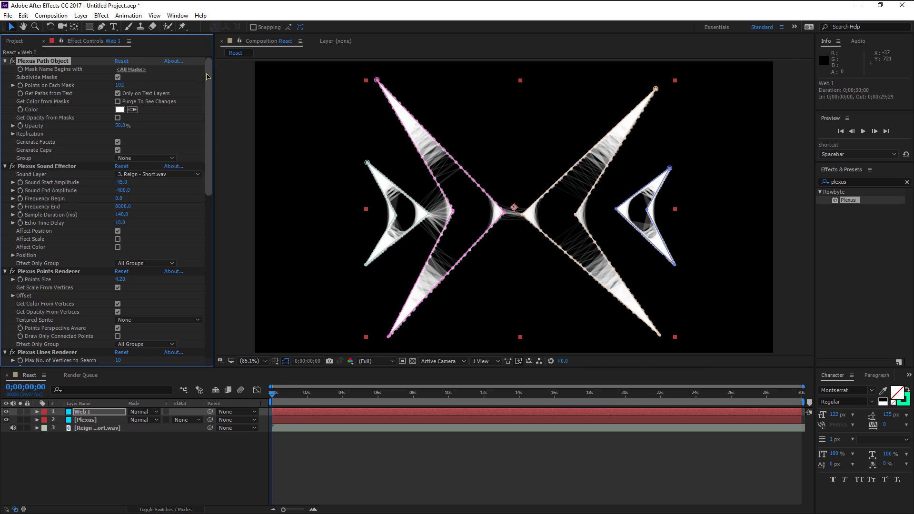
{"action": "left_click_drag", "start_coordinate": [209, 75], "coordinate": [209, 83]}
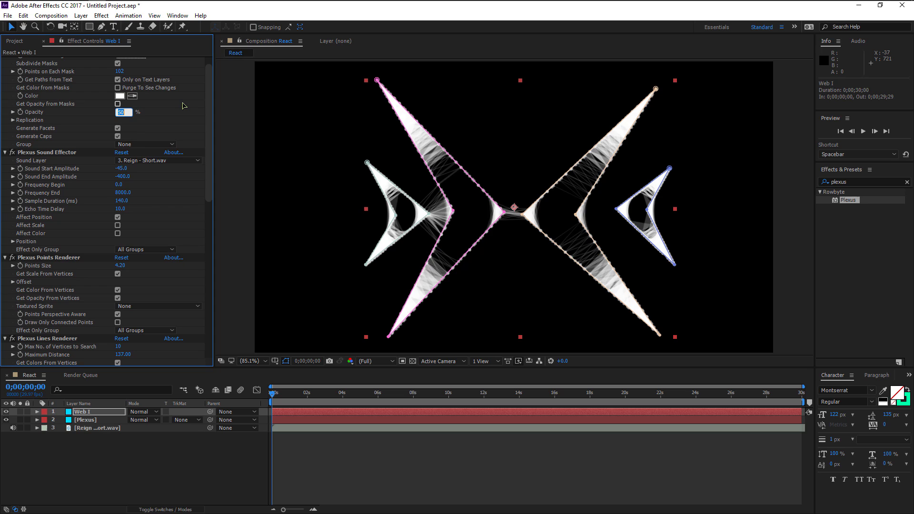
{"action": "key", "text": "Return"}
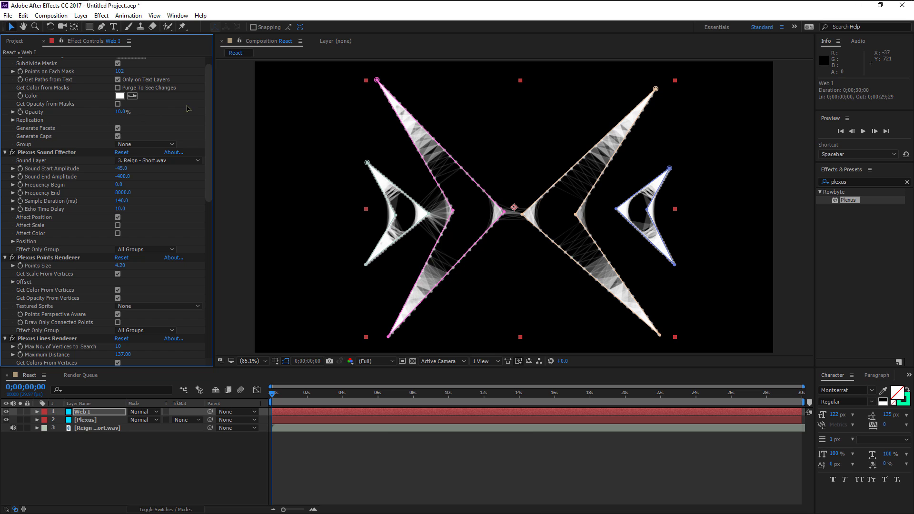
Enable Affect Scale in the Web I layer's Plexus Sound Effector
{"action": "scroll", "coordinate": [205, 98], "scroll_direction": "down", "scroll_amount": 5}
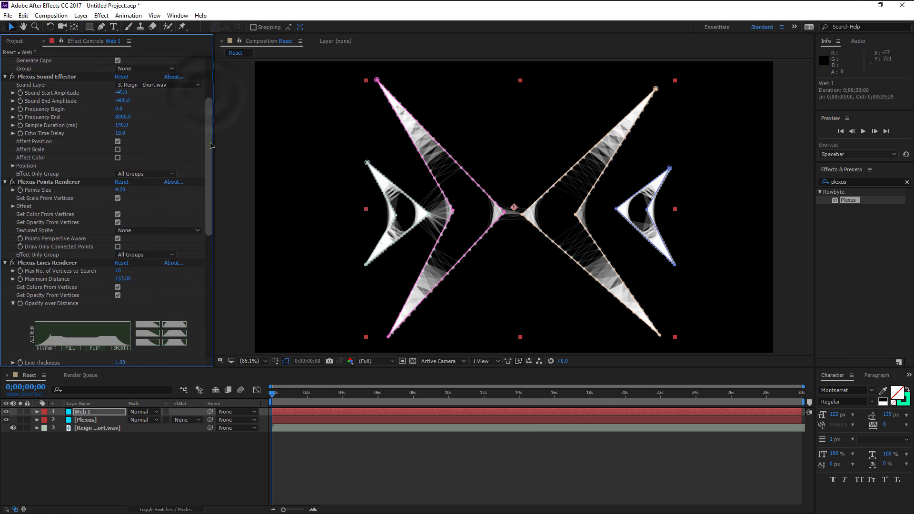
{"action": "scroll", "coordinate": [210, 153], "scroll_direction": "up", "scroll_amount": 1}
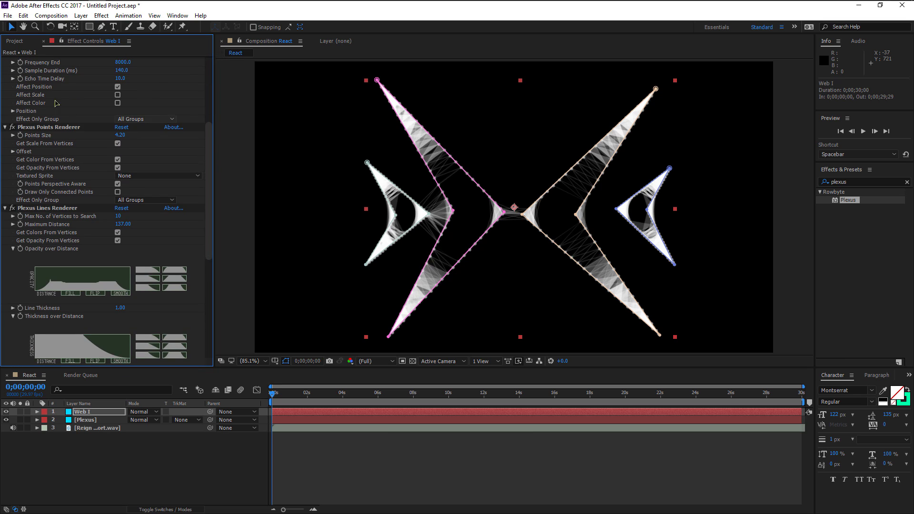
{"action": "left_click", "coordinate": [117, 94]}
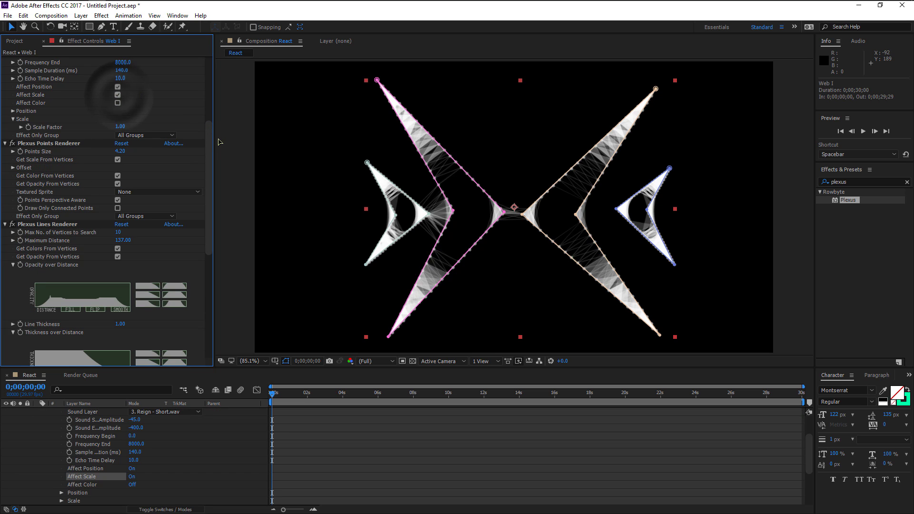
{"action": "left_click_drag", "start_coordinate": [207, 142], "coordinate": [207, 97]}
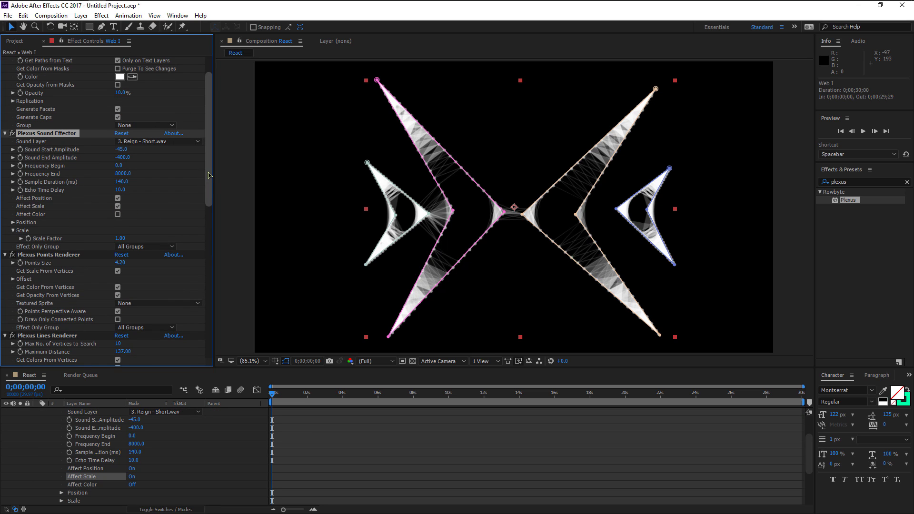
Add a Noise effector to the Web I layer through the Plexus Object Panel, and close the panel
{"action": "left_click_drag", "start_coordinate": [207, 174], "coordinate": [226, 326]}
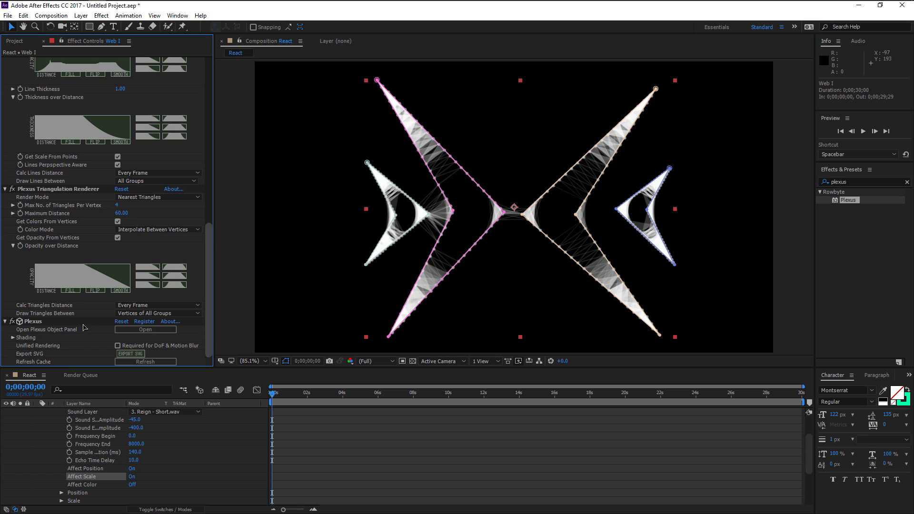
{"action": "left_click", "coordinate": [34, 322]}
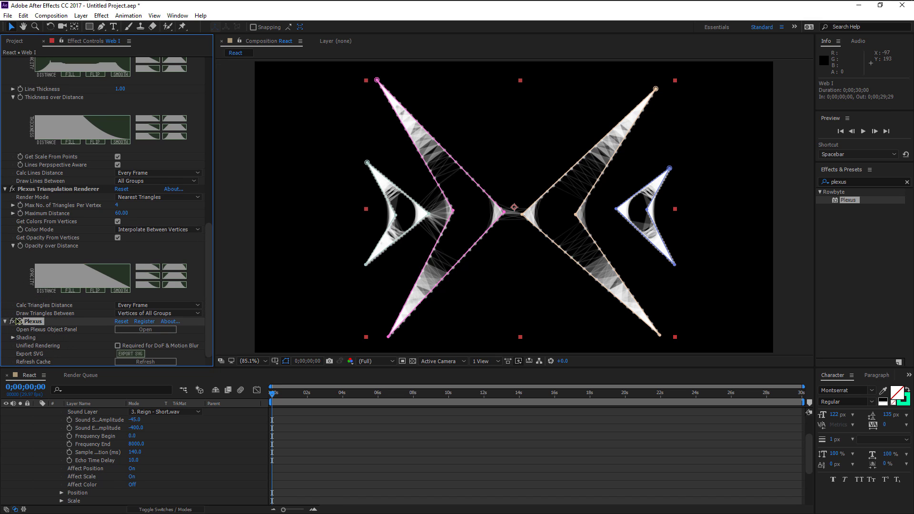
{"action": "left_click", "coordinate": [145, 330]}
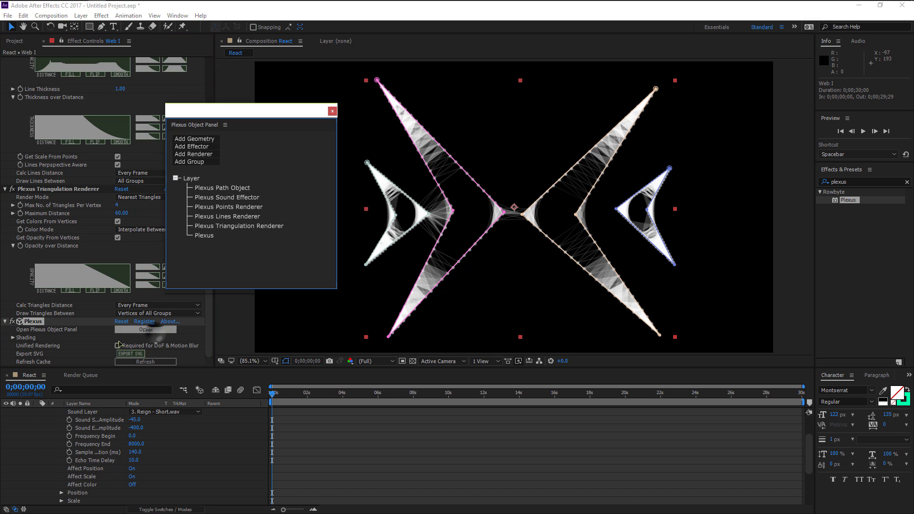
{"action": "left_click", "coordinate": [197, 148]}
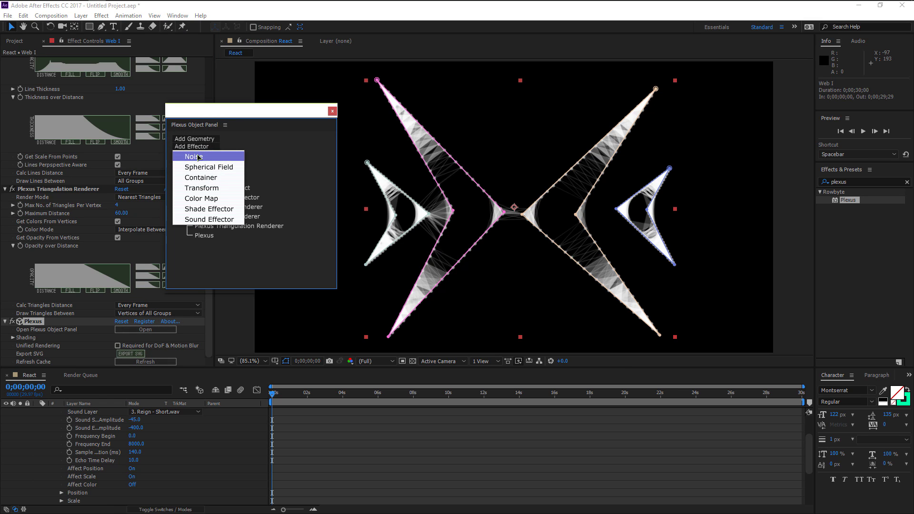
{"action": "left_click", "coordinate": [198, 157]}
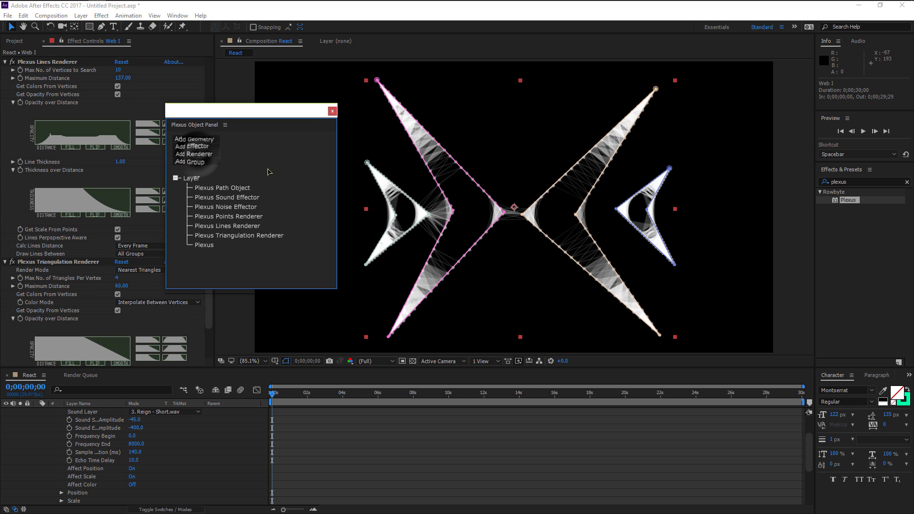
{"action": "left_click", "coordinate": [331, 111]}
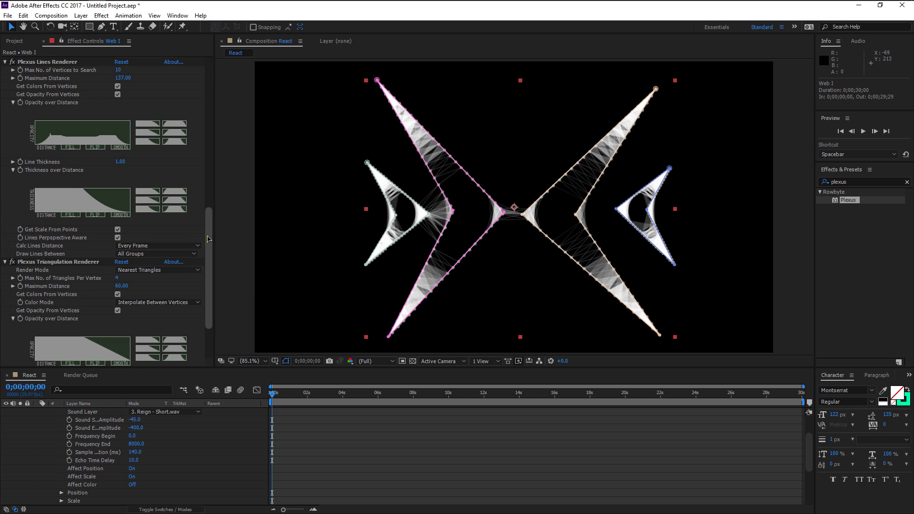
Set the Plexus Noise Effector's Noise Amplitude to 414 so the web scatters around the shape
{"action": "scroll", "coordinate": [205, 226], "scroll_direction": "up", "scroll_amount": 10}
{"action": "scroll", "coordinate": [124, 214], "scroll_direction": "up", "scroll_amount": 2}
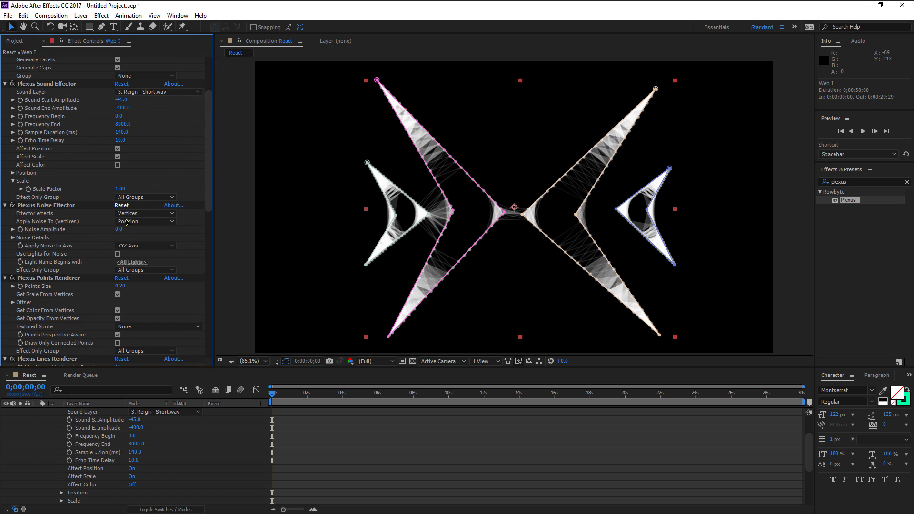
{"action": "left_click_drag", "start_coordinate": [120, 229], "coordinate": [318, 230]}
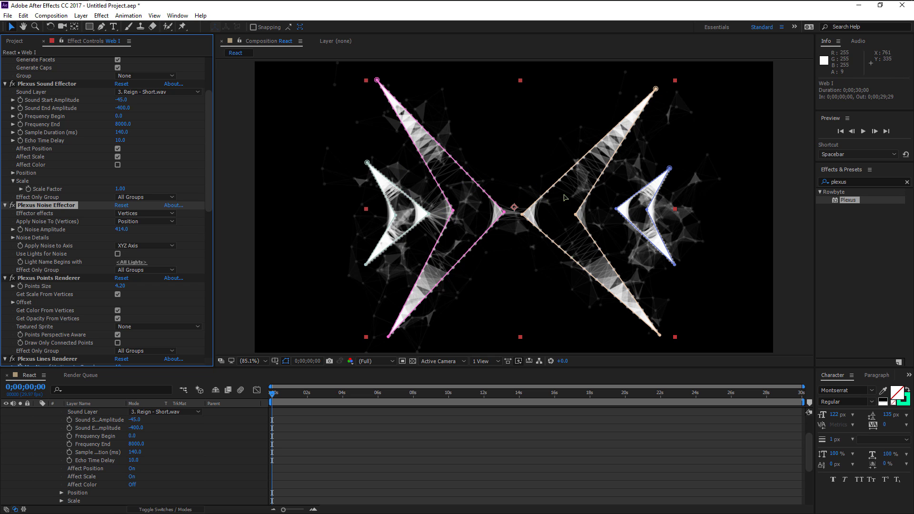
{"action": "key", "text": "slash"}
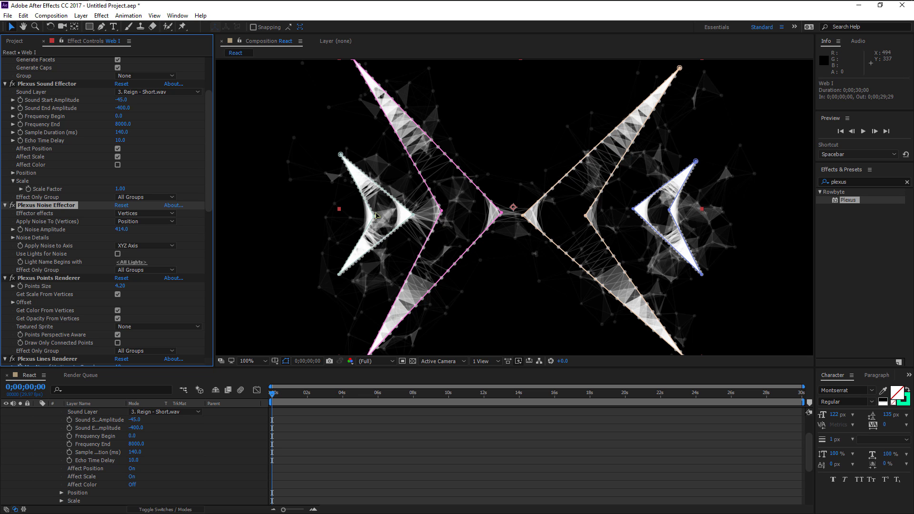
Set the Web I Lines Renderer's Maximum Distance to 306 and its Max No. of Vertices to Search to 16
{"action": "scroll", "coordinate": [202, 200], "scroll_direction": "down", "scroll_amount": 15}
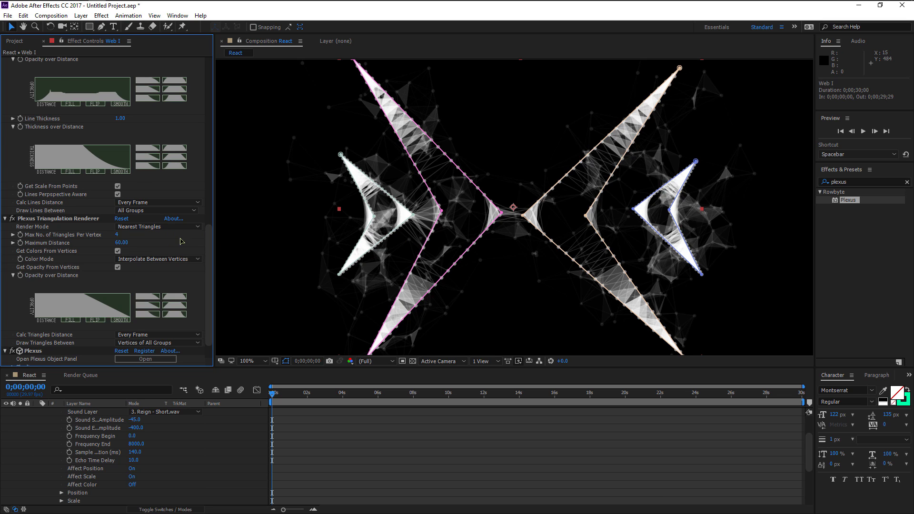
{"action": "scroll", "coordinate": [190, 243], "scroll_direction": "down", "scroll_amount": 5}
{"action": "scroll", "coordinate": [209, 243], "scroll_direction": "up", "scroll_amount": 10}
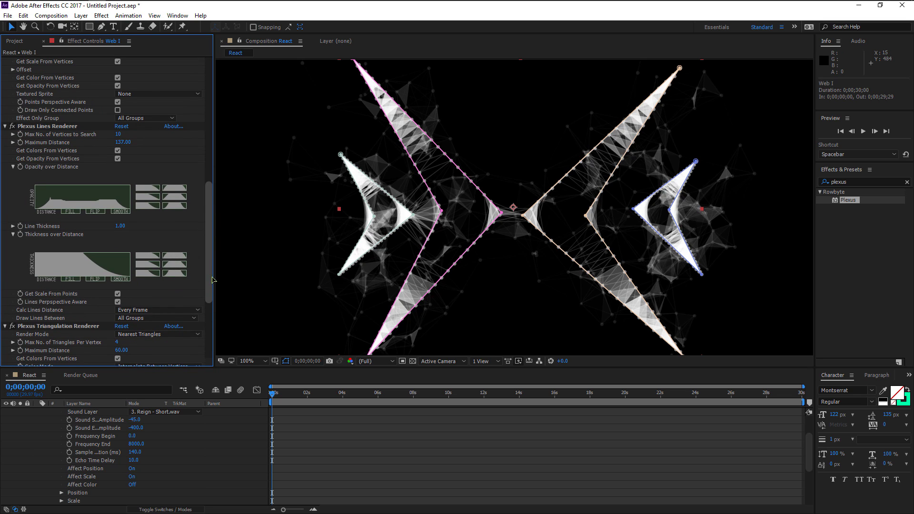
{"action": "scroll", "coordinate": [209, 280], "scroll_direction": "up", "scroll_amount": 2}
{"action": "left_click", "coordinate": [35, 160]}
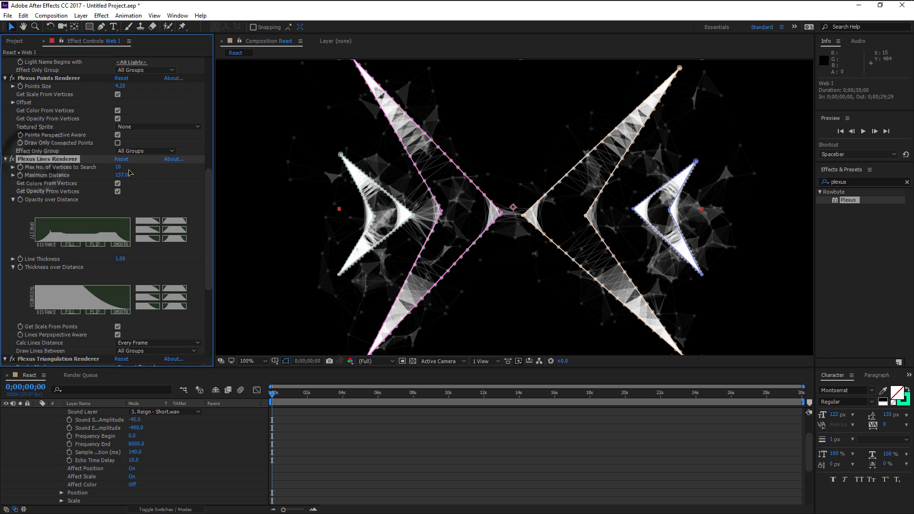
{"action": "left_click_drag", "start_coordinate": [122, 174], "coordinate": [191, 186]}
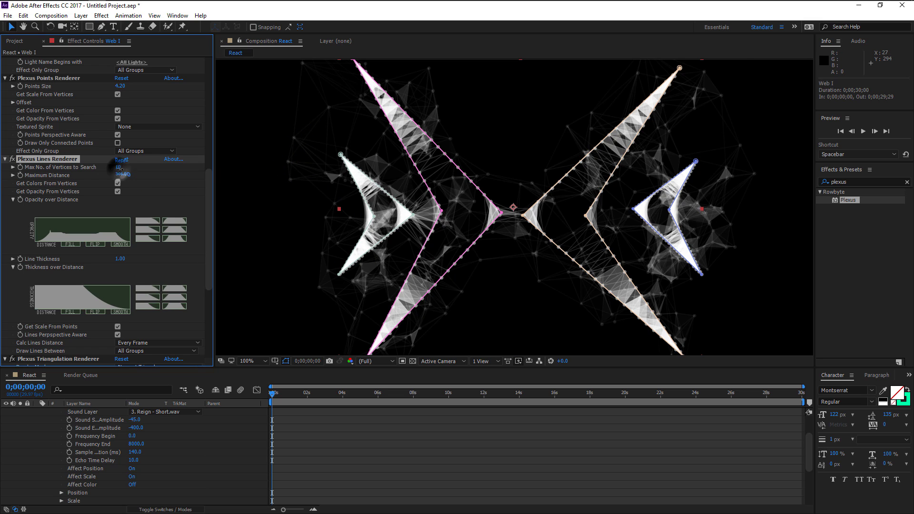
{"action": "left_click_drag", "start_coordinate": [119, 171], "coordinate": [122, 169]}
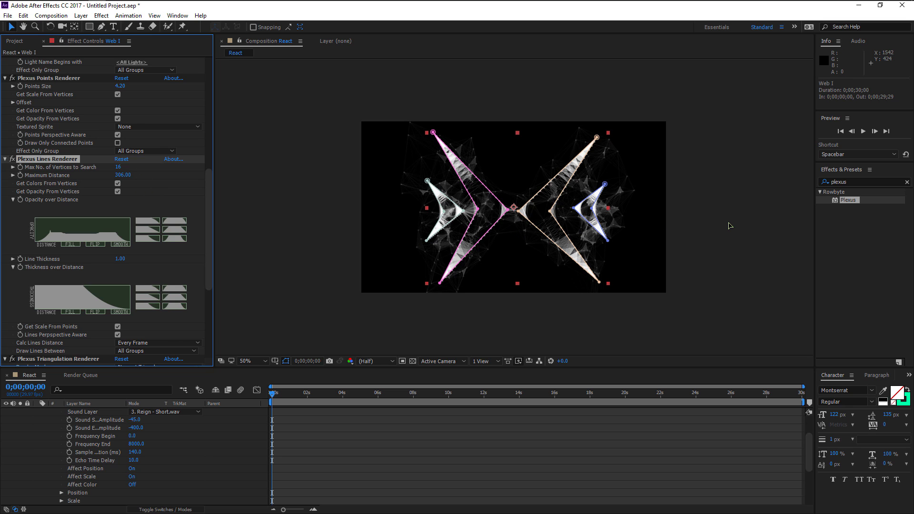
Deselect the layer, fit the composition in the viewer and preview the scattered web animation
{"action": "left_click", "coordinate": [730, 226]}
{"action": "left_click", "coordinate": [252, 360]}
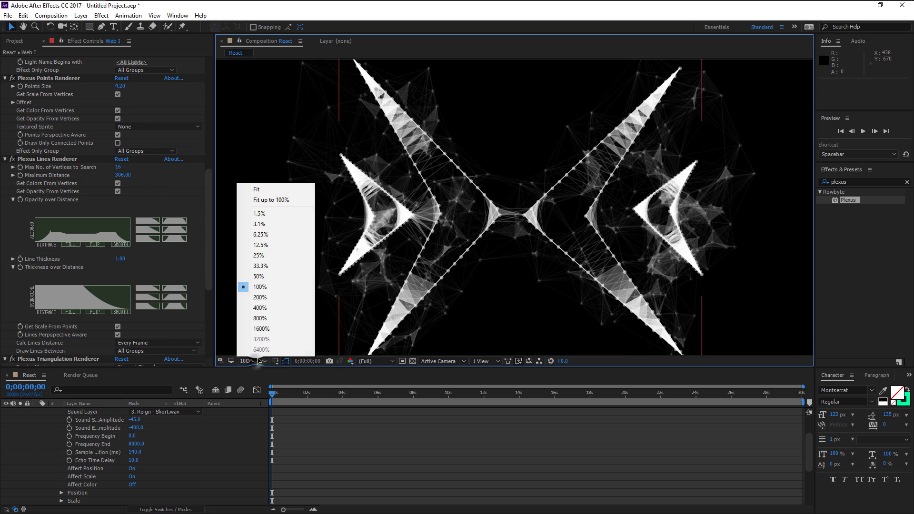
{"action": "left_click", "coordinate": [259, 189]}
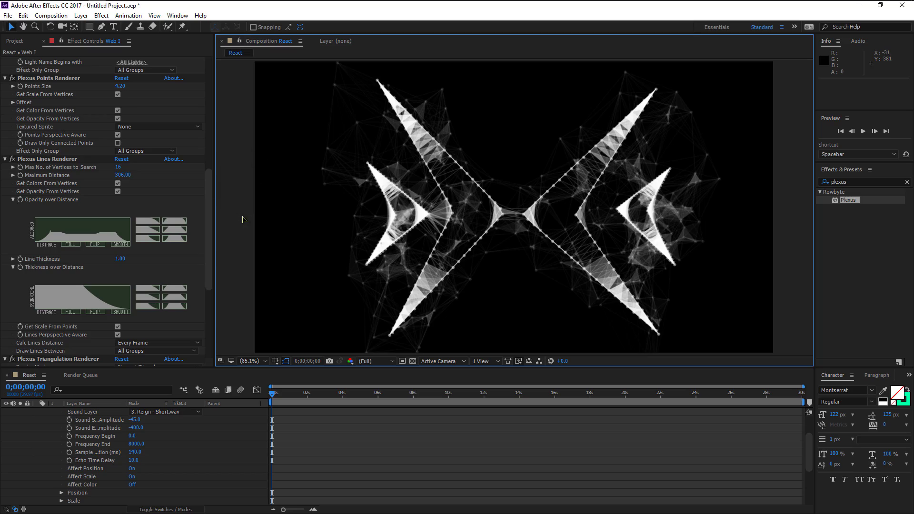
{"action": "key", "text": "space"}
Collapse the Web I layer's properties, duplicate the layer and rename the copy Web II
{"action": "scroll", "coordinate": [36, 441], "scroll_direction": "up", "scroll_amount": 2}
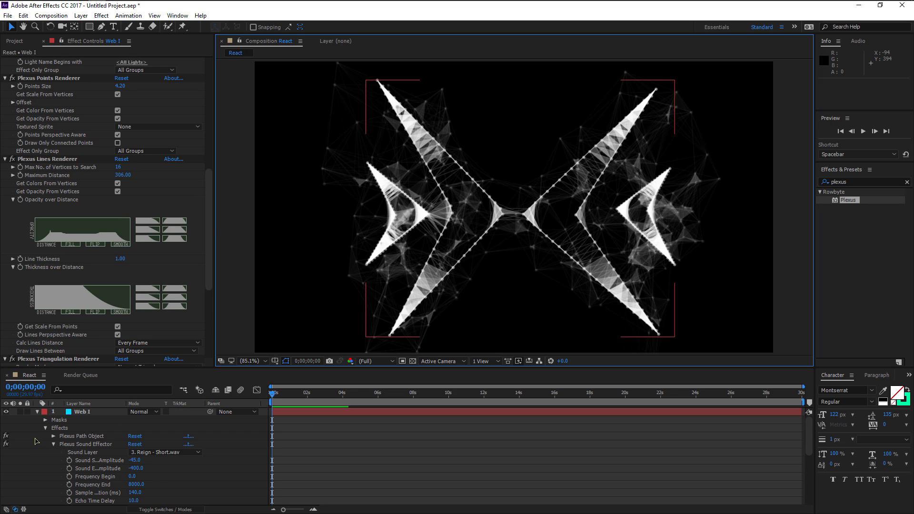
{"action": "left_click", "coordinate": [38, 412]}
{"action": "left_click", "coordinate": [58, 412]}
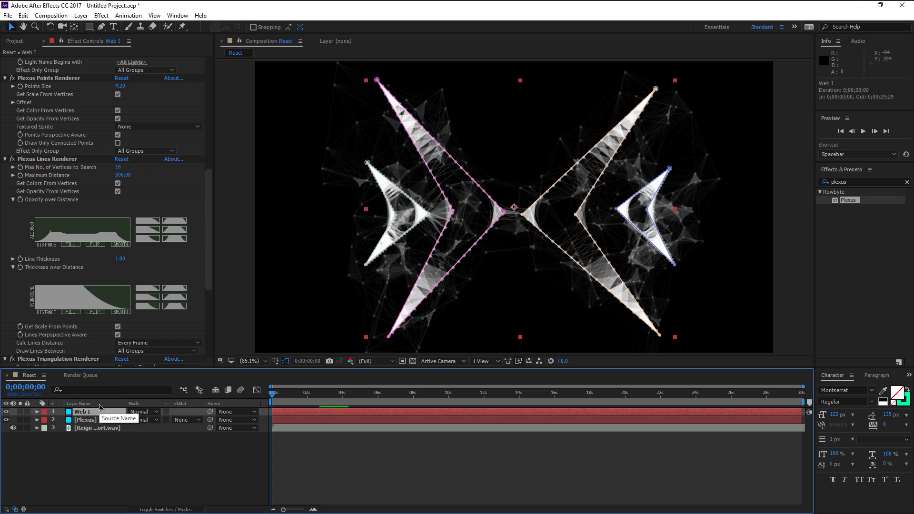
{"action": "key", "text": "ctrl+d"}
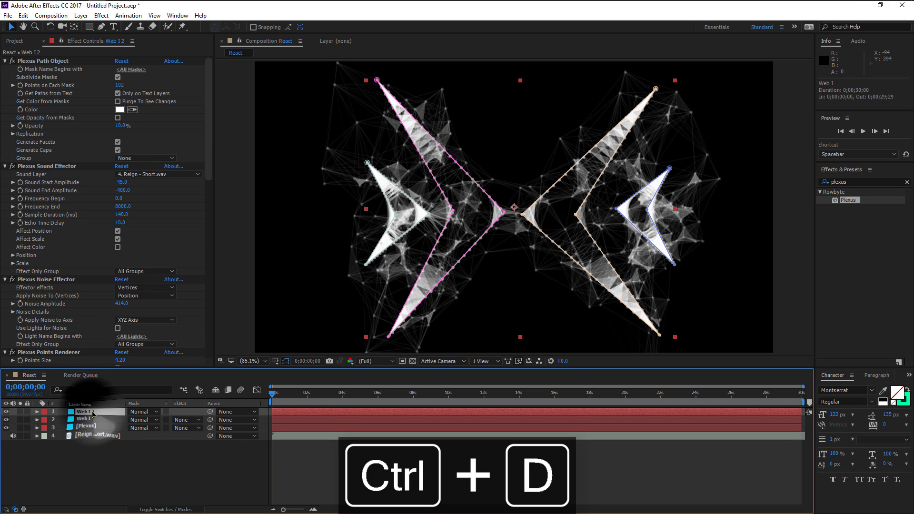
{"action": "right_click", "coordinate": [92, 413]}
{"action": "left_click", "coordinate": [95, 425]}
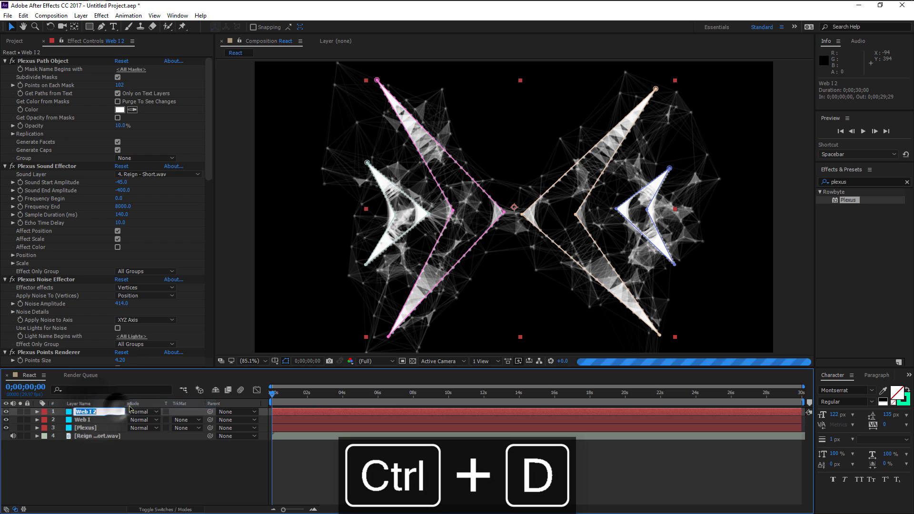
{"action": "left_click", "coordinate": [101, 412]}
{"action": "key", "text": "BackSpace"}
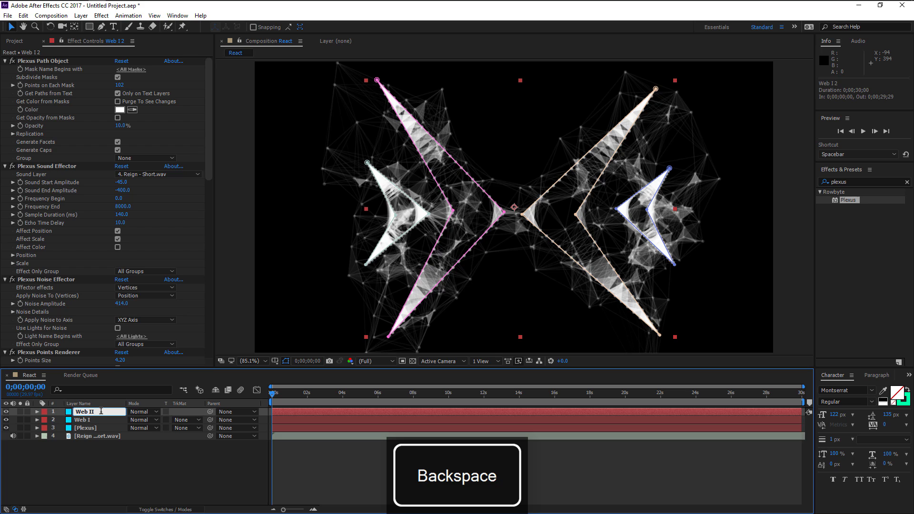
{"action": "type", "text": "I"}
{"action": "key", "text": "Return"}
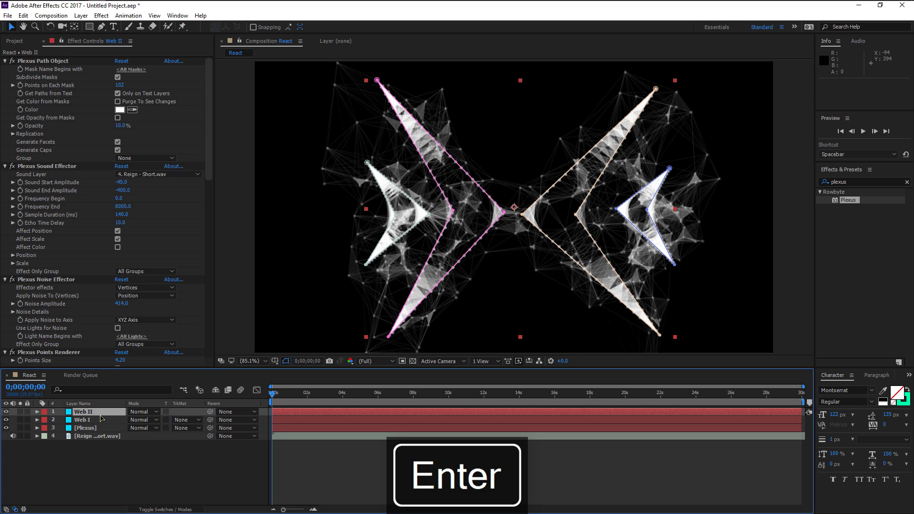
In Web II's Plexus Path Object, set the replication's Total No. Copies to 3 and the Opacity to 8%
{"action": "left_click", "coordinate": [208, 158]}
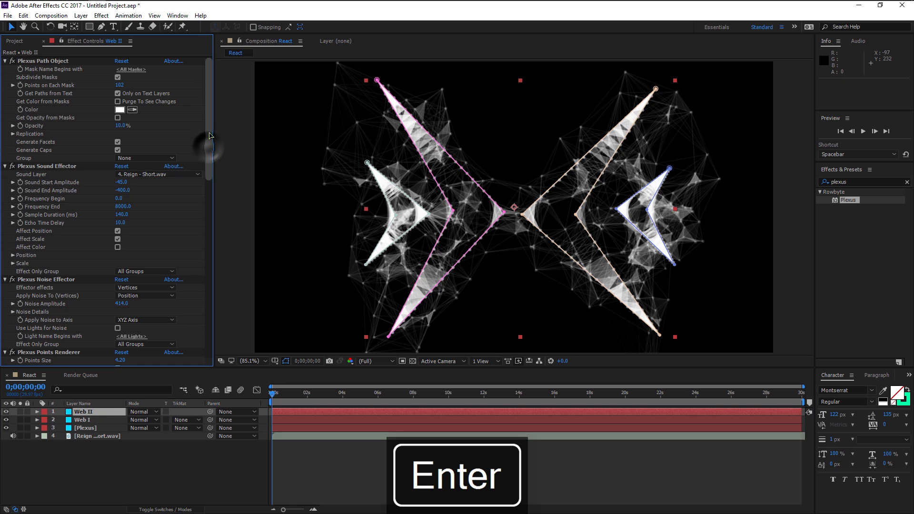
{"action": "left_click", "coordinate": [12, 134]}
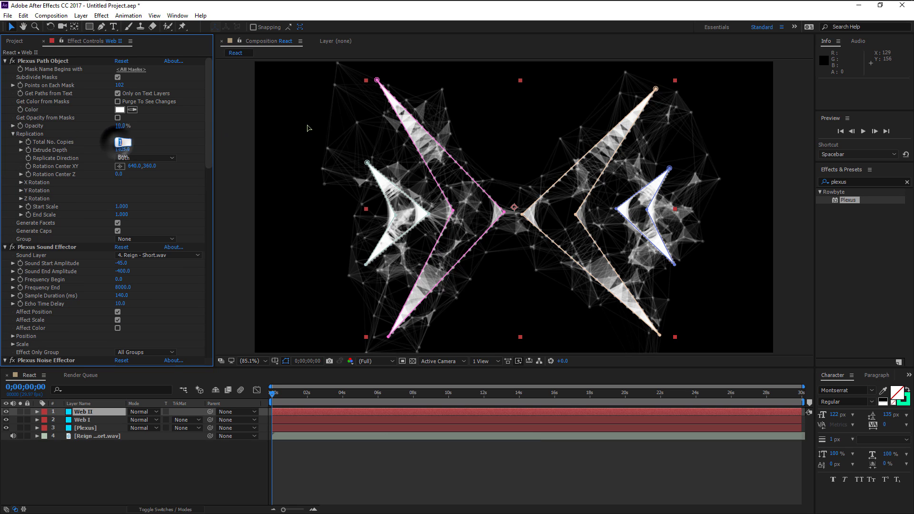
{"action": "type", "text": "3"}
{"action": "key", "text": "Return"}
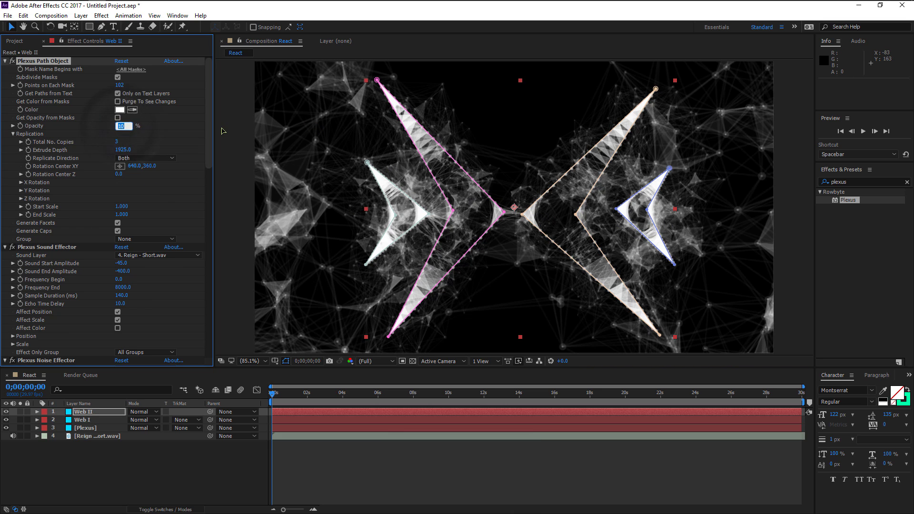
{"action": "key", "text": "Return"}
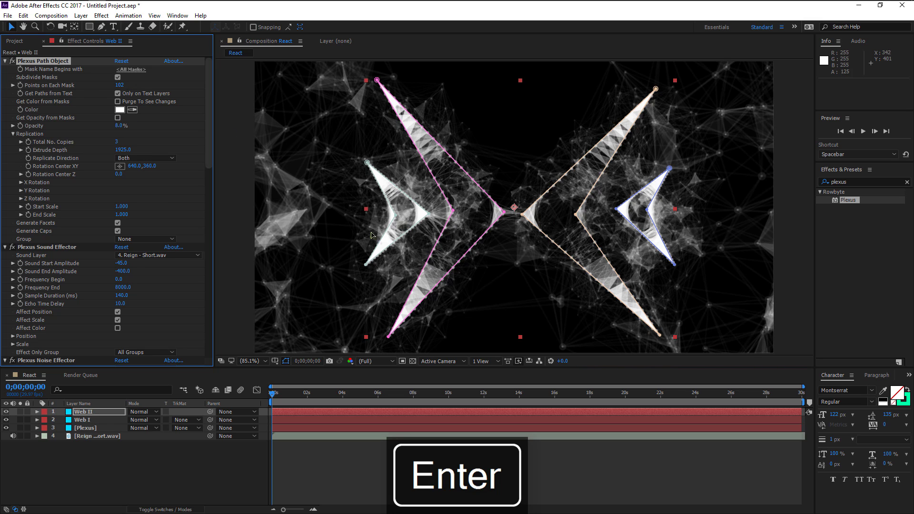
Disable Affect Scale in the Web II layer's Plexus Sound Effector
{"action": "scroll", "coordinate": [209, 143], "scroll_direction": "down", "scroll_amount": 2}
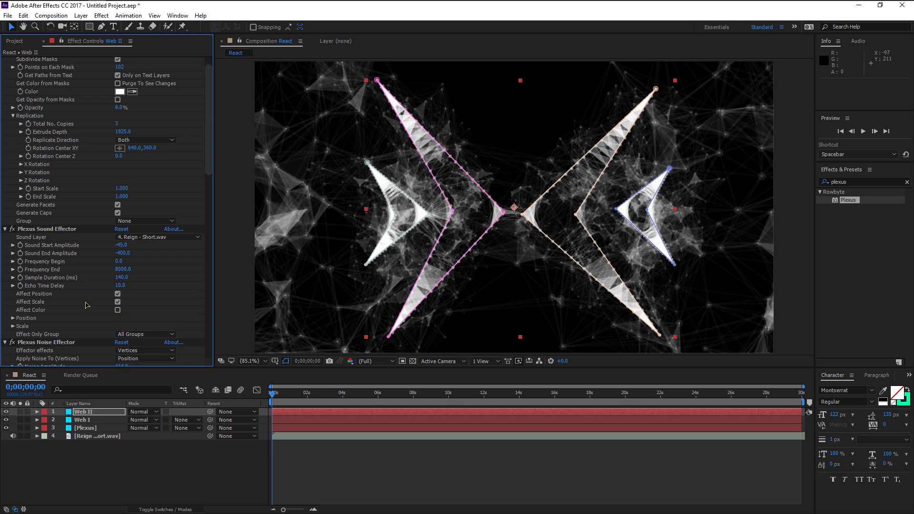
{"action": "left_click", "coordinate": [117, 302]}
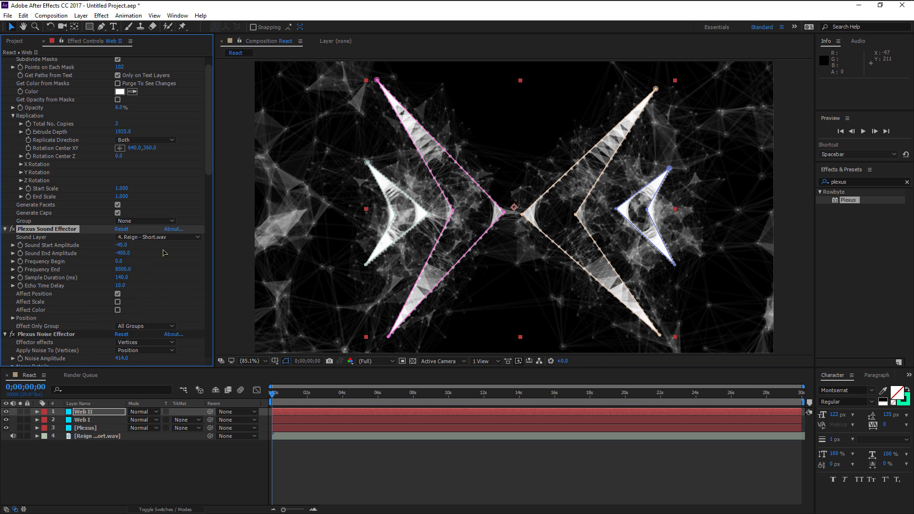
Set the replication's Extrude Depth to 2049 in Web II's Plexus Path Object
{"action": "left_click_drag", "start_coordinate": [213, 156], "coordinate": [214, 178]}
{"action": "scroll", "coordinate": [134, 138], "scroll_direction": "up", "scroll_amount": 4}
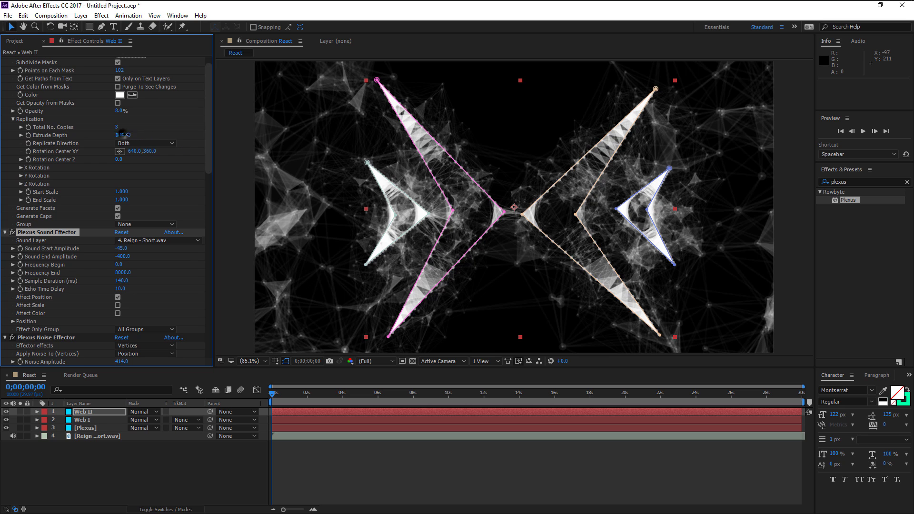
{"action": "left_click_drag", "start_coordinate": [125, 135], "coordinate": [186, 139]}
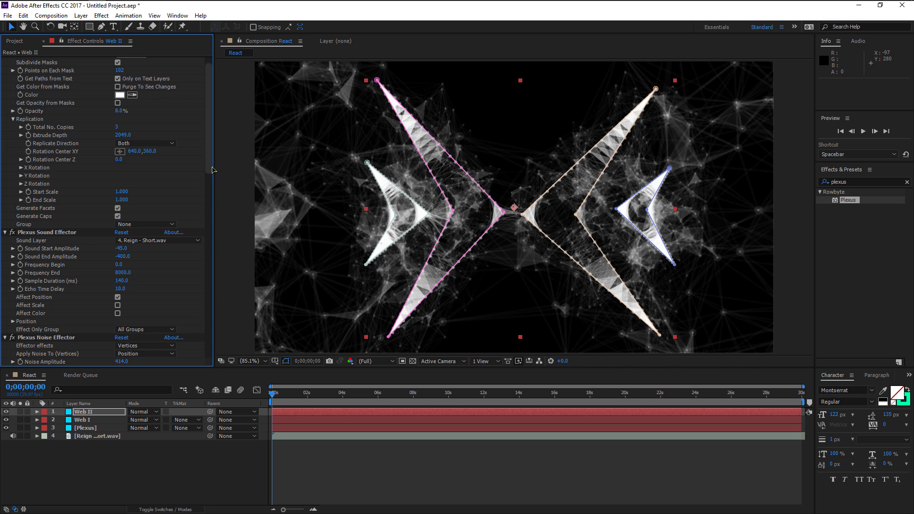
Adjust the Line Thickness in Web II's Plexus Lines Renderer
{"action": "left_click_drag", "start_coordinate": [213, 169], "coordinate": [212, 276]}
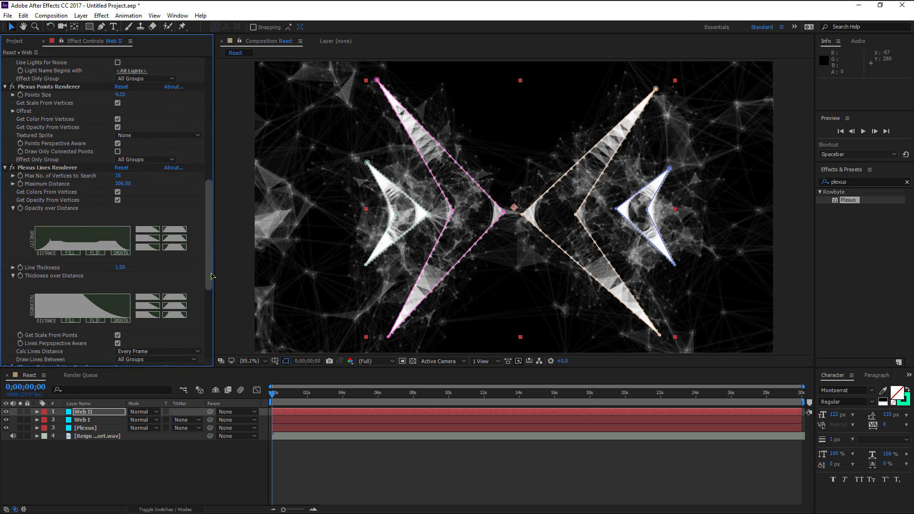
{"action": "scroll", "coordinate": [207, 185], "scroll_direction": "up", "scroll_amount": 8}
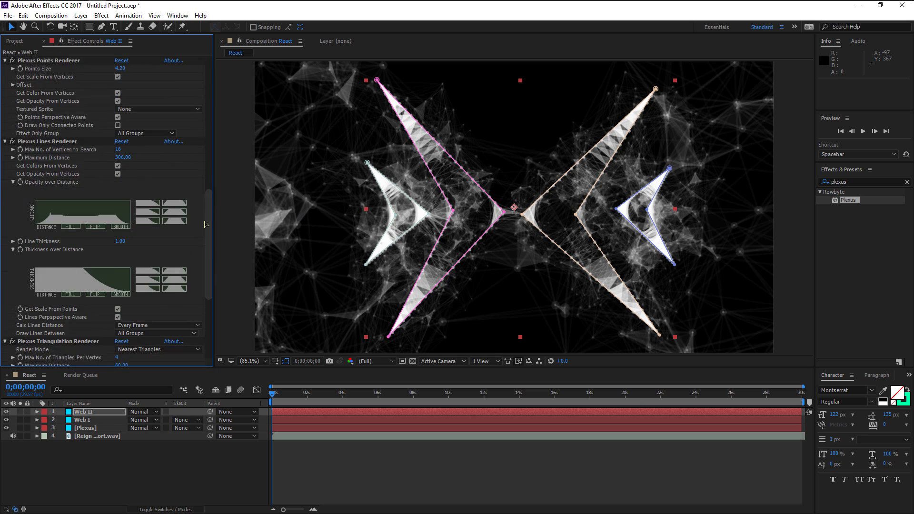
{"action": "left_click_drag", "start_coordinate": [205, 163], "coordinate": [205, 254]}
{"action": "scroll", "coordinate": [59, 125], "scroll_direction": "down", "scroll_amount": 4}
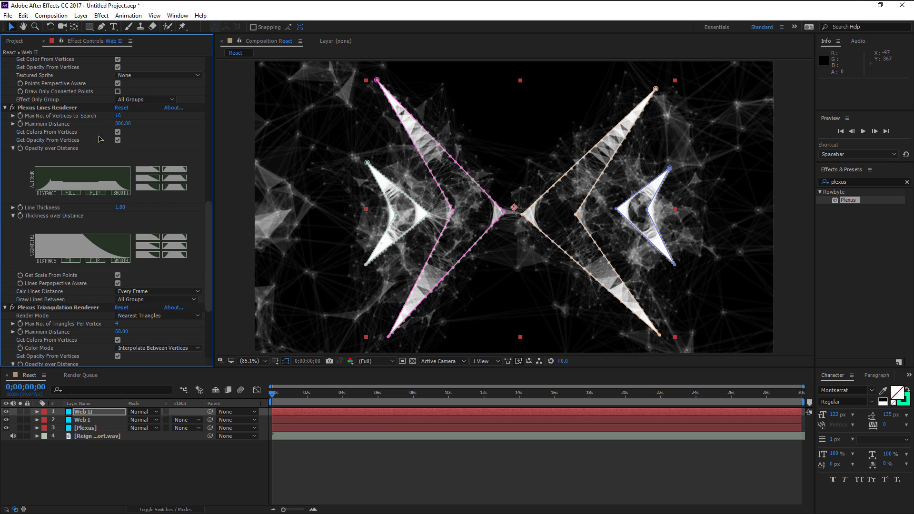
{"action": "left_click", "coordinate": [120, 207]}
{"action": "key", "text": "Return"}
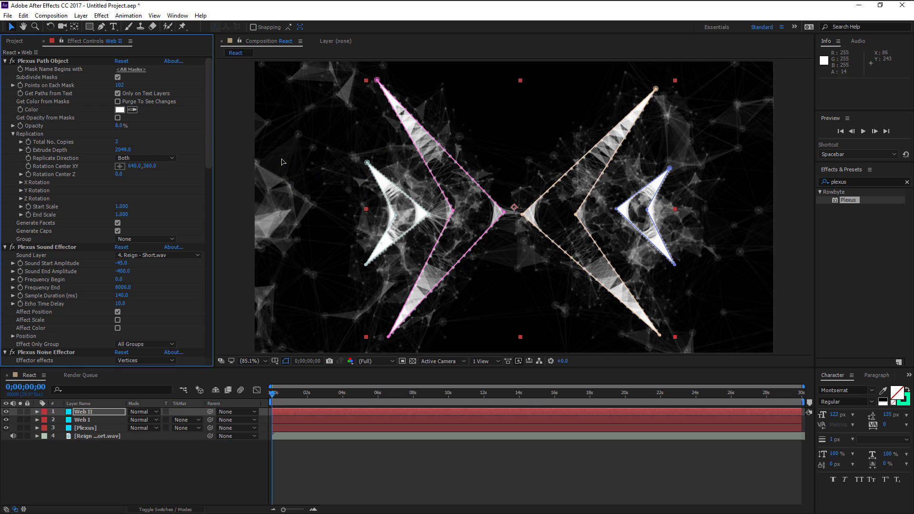
Reduce the Points Size to 1.40 in Web II's Plexus Points Renderer
{"action": "scroll", "coordinate": [96, 195], "scroll_direction": "down", "scroll_amount": 6}
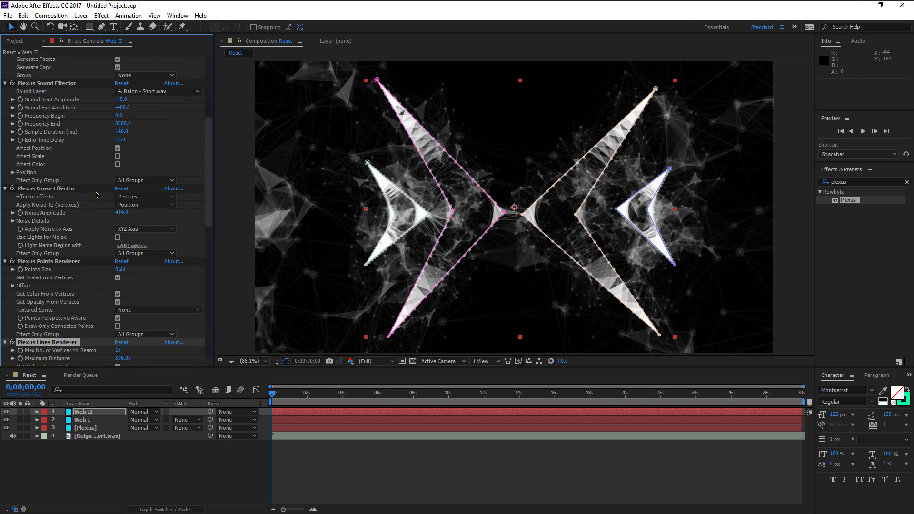
{"action": "left_click_drag", "start_coordinate": [206, 125], "coordinate": [205, 149]}
{"action": "left_click_drag", "start_coordinate": [124, 204], "coordinate": [114, 209]}
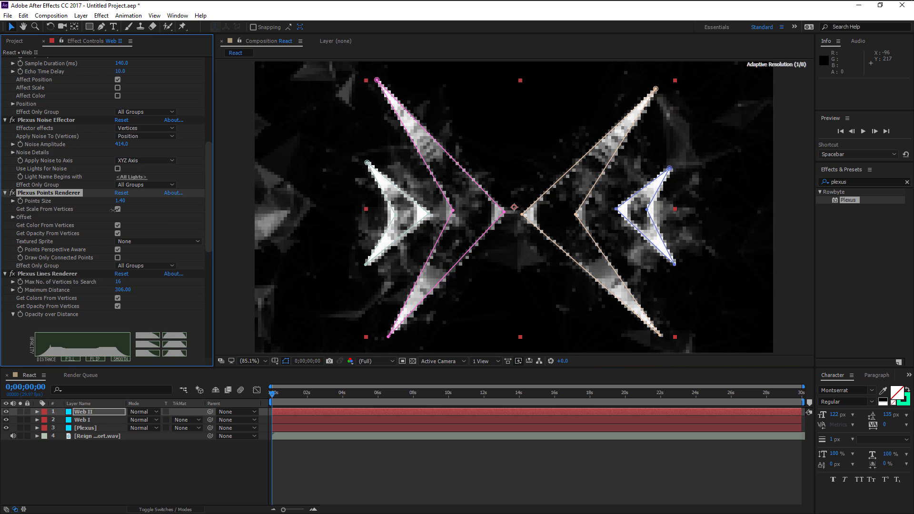
In Web II's Plexus Path Object, set Points on Each Mask to 48 and Extrude Depth to 2134, and deselect the layer
{"action": "left_click_drag", "start_coordinate": [208, 152], "coordinate": [208, 66]}
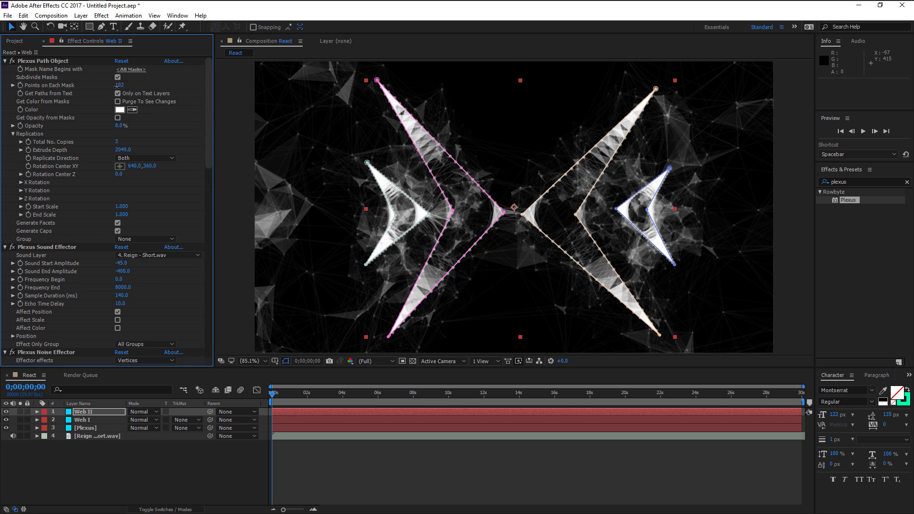
{"action": "mouse_move", "coordinate": [117, 87]}
{"action": "left_mouse_down"}
{"action": "mouse_move", "coordinate": [129, 88]}
{"action": "mouse_move", "coordinate": [113, 86]}
{"action": "left_mouse_up"}
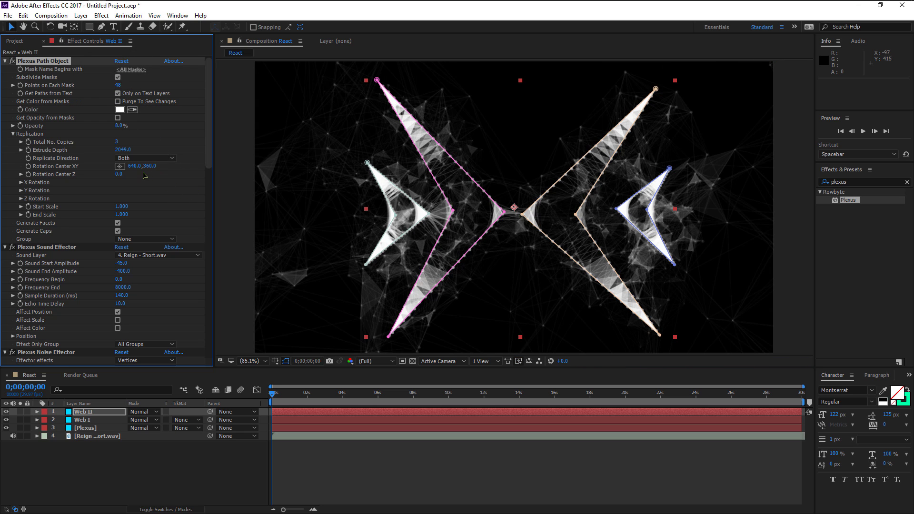
{"action": "left_click_drag", "start_coordinate": [189, 148], "coordinate": [190, 173]}
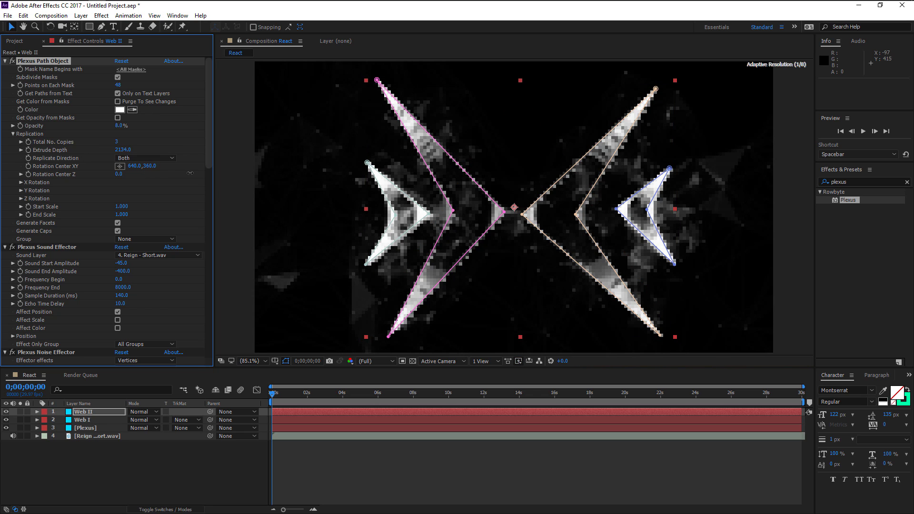
{"action": "left_click", "coordinate": [241, 214]}
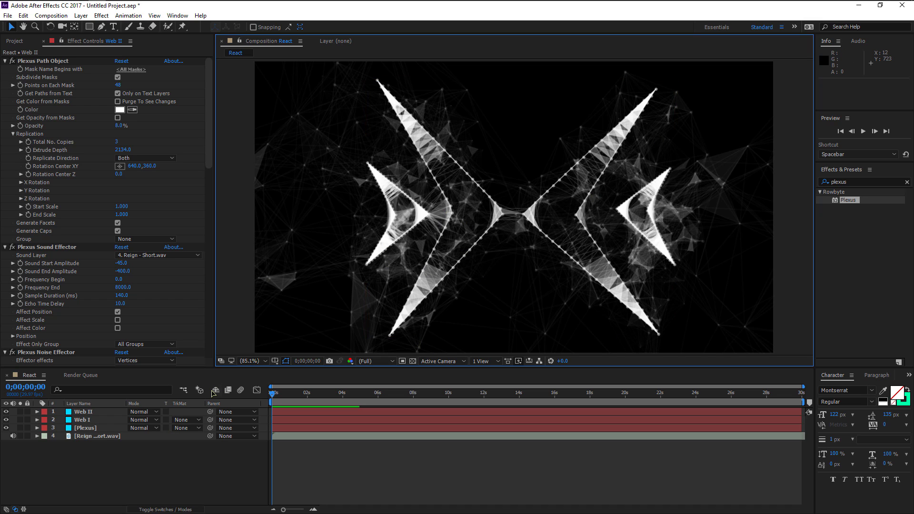
Add a two-node camera layer named Camera with the 28mm preset to the React composition
{"action": "right_click", "coordinate": [102, 465]}
{"action": "mouse_move", "coordinate": [149, 376]}
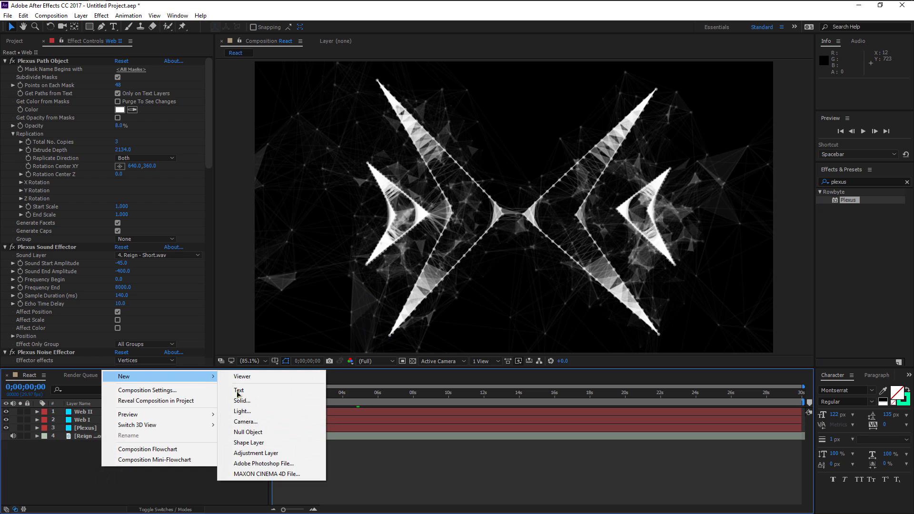
{"action": "left_click", "coordinate": [295, 422]}
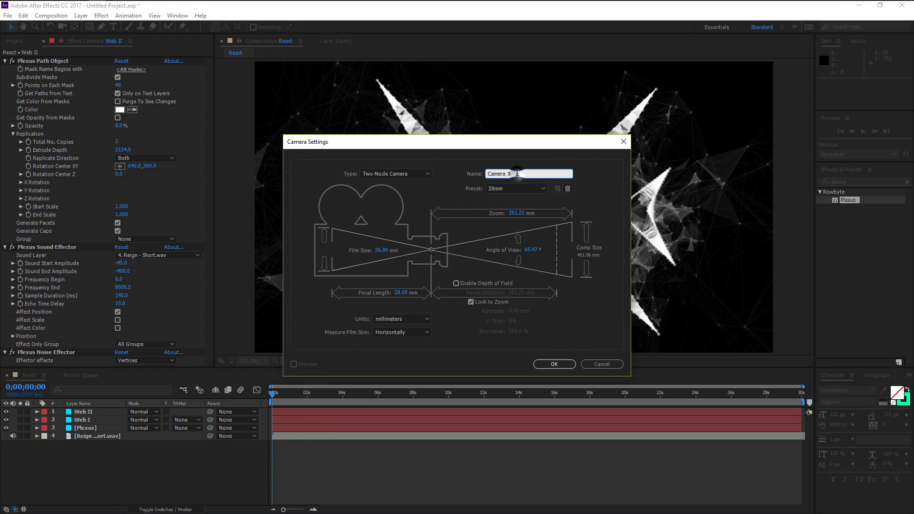
{"action": "key", "text": "BackSpace"}
{"action": "key", "text": "BackSpace"}
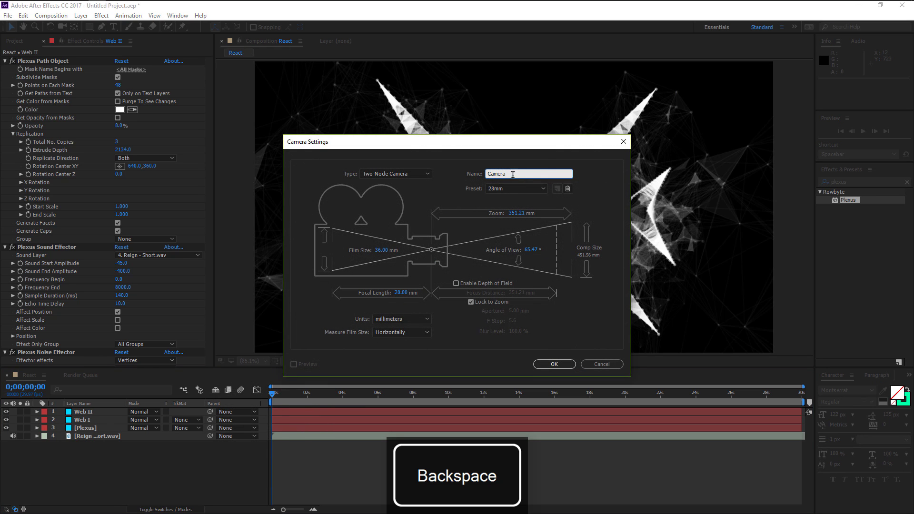
{"action": "left_click", "coordinate": [554, 364]}
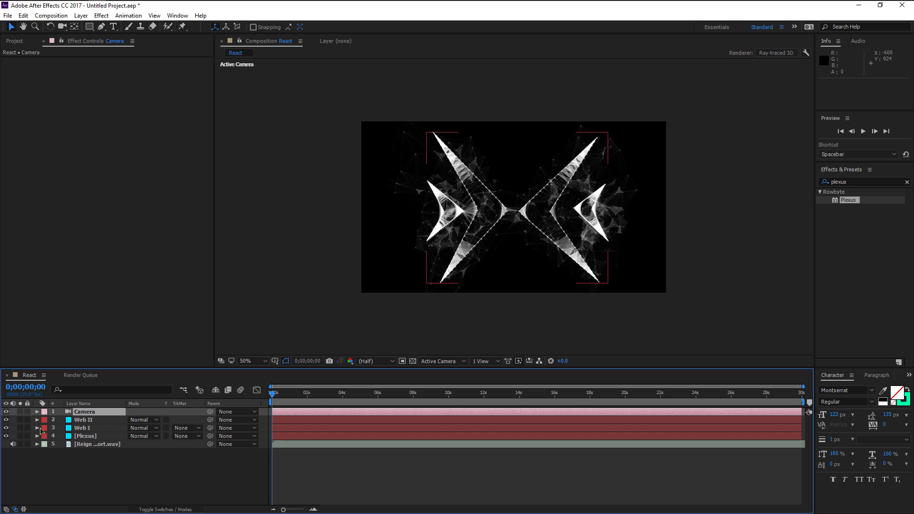
Lower the replication's Extrude Depth to 1628 in the Web II layer's Plexus Path Object and deselect the layer
{"action": "left_click", "coordinate": [37, 419]}
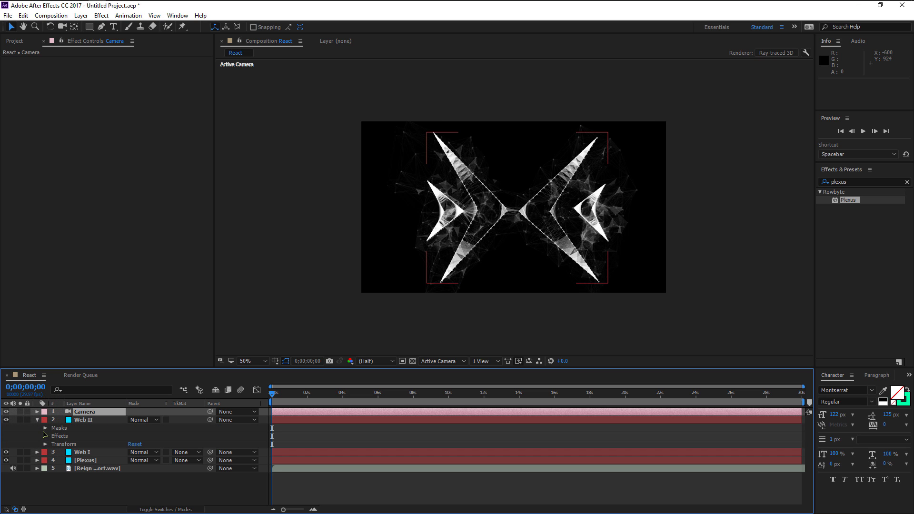
{"action": "left_click", "coordinate": [77, 420]}
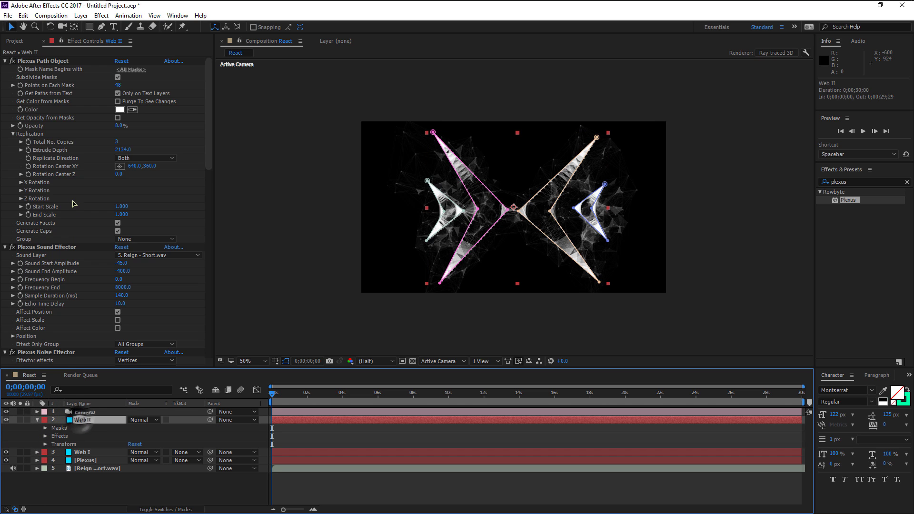
{"action": "scroll", "coordinate": [204, 138], "scroll_direction": "down", "scroll_amount": 10}
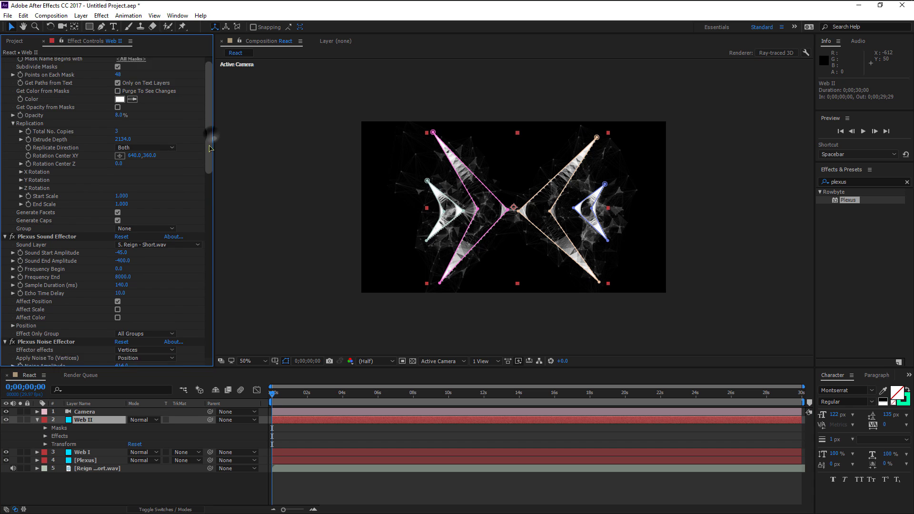
{"action": "scroll", "coordinate": [199, 145], "scroll_direction": "up", "scroll_amount": 8}
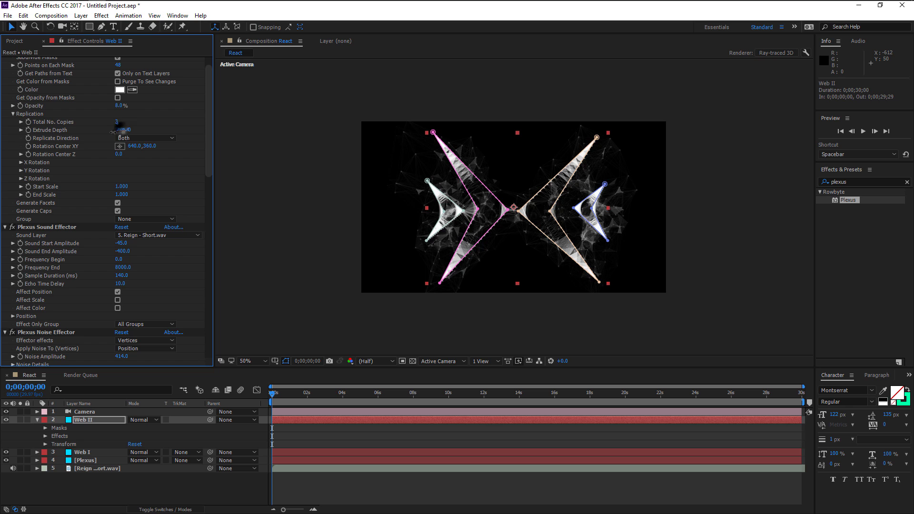
{"action": "left_click_drag", "start_coordinate": [113, 132], "coordinate": [109, 107]}
{"action": "left_click_drag", "start_coordinate": [74, 153], "coordinate": [101, 103]}
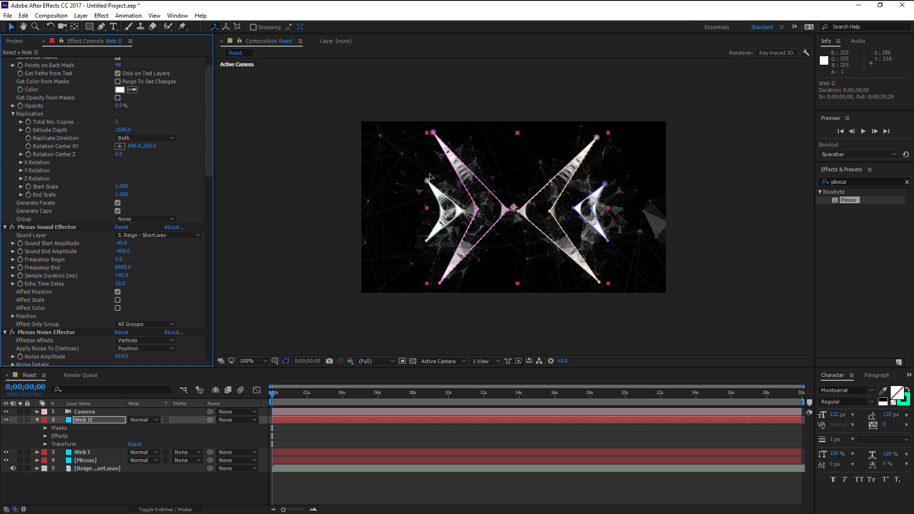
{"action": "scroll", "coordinate": [430, 177], "scroll_direction": "up", "scroll_amount": 1}
{"action": "scroll", "coordinate": [421, 180], "scroll_direction": "down", "scroll_amount": 3}
{"action": "left_click_drag", "start_coordinate": [119, 129], "coordinate": [111, 131]}
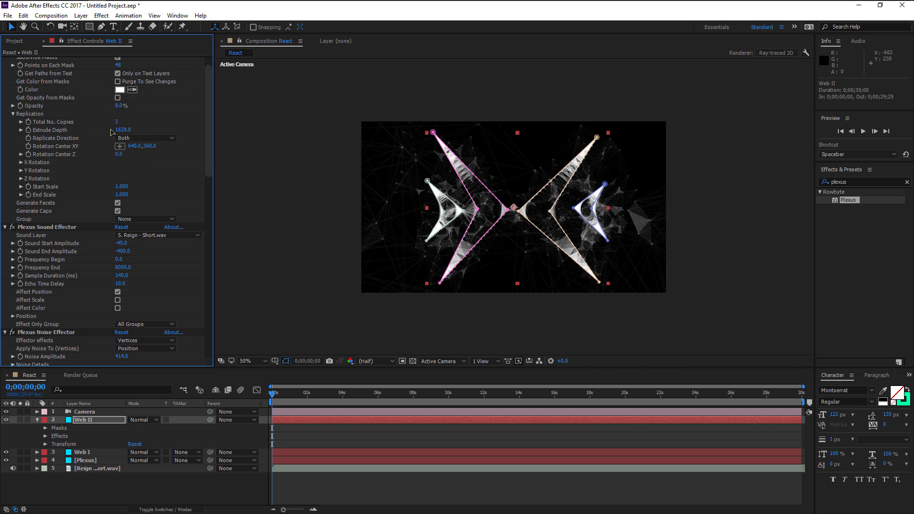
{"action": "scroll", "coordinate": [477, 213], "scroll_direction": "up", "scroll_amount": 2}
{"action": "scroll", "coordinate": [286, 230], "scroll_direction": "down", "scroll_amount": 2}
{"action": "left_click", "coordinate": [286, 230]}
Enable Position keyframing on the Camera layer at the composition's start and set its Z position to -1204.6
{"action": "left_click", "coordinate": [85, 412]}
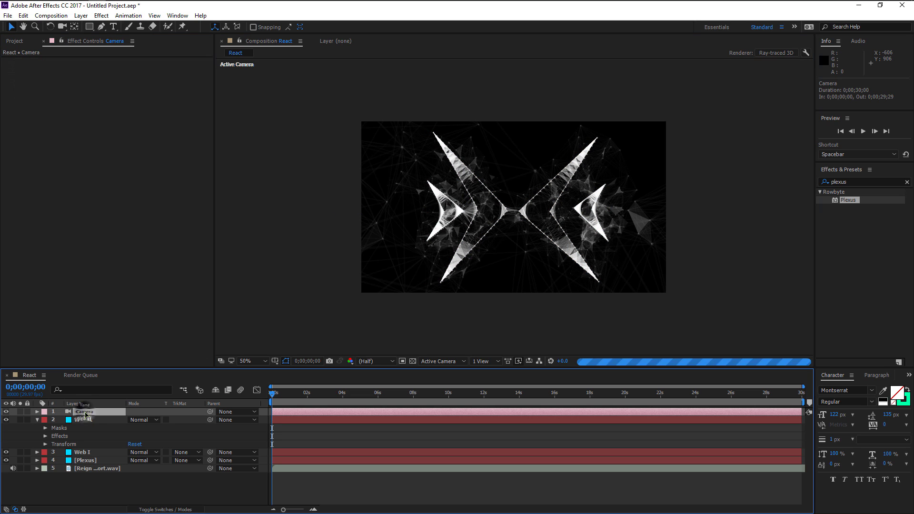
{"action": "left_click", "coordinate": [40, 412]}
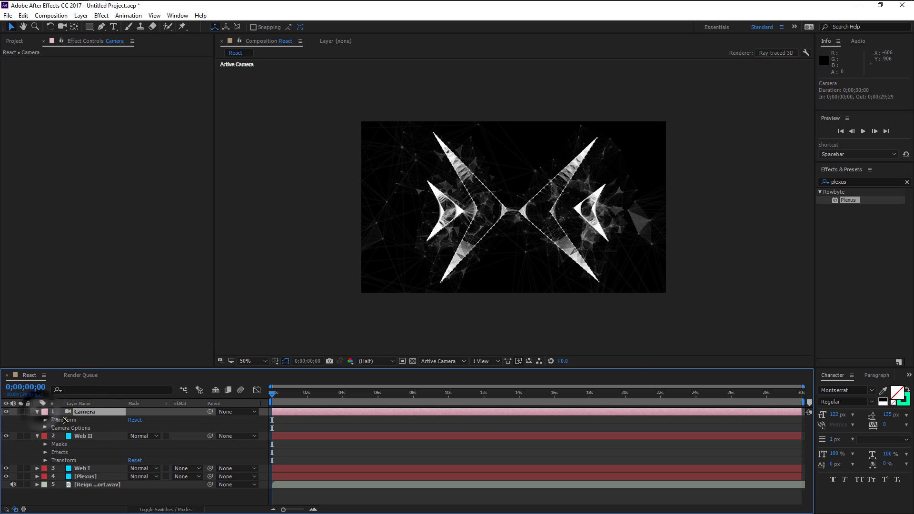
{"action": "left_click", "coordinate": [45, 421]}
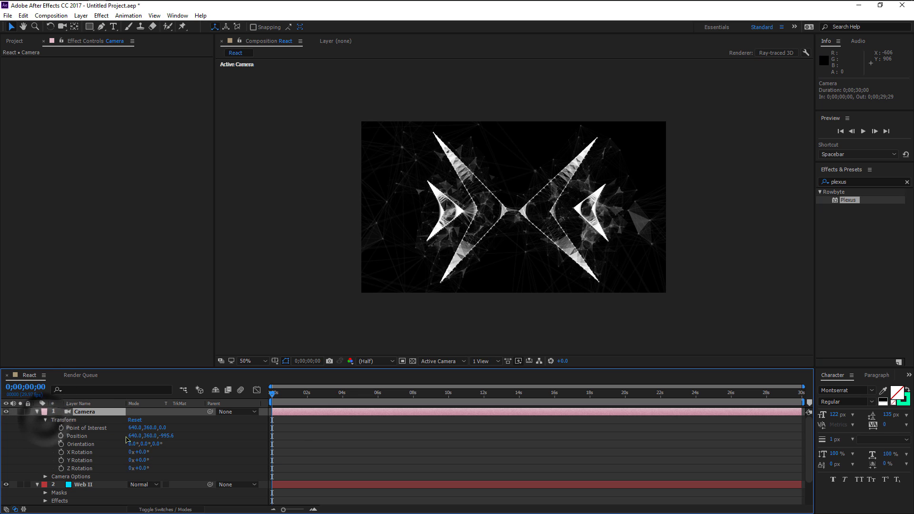
{"action": "left_click_drag", "start_coordinate": [279, 398], "coordinate": [252, 410]}
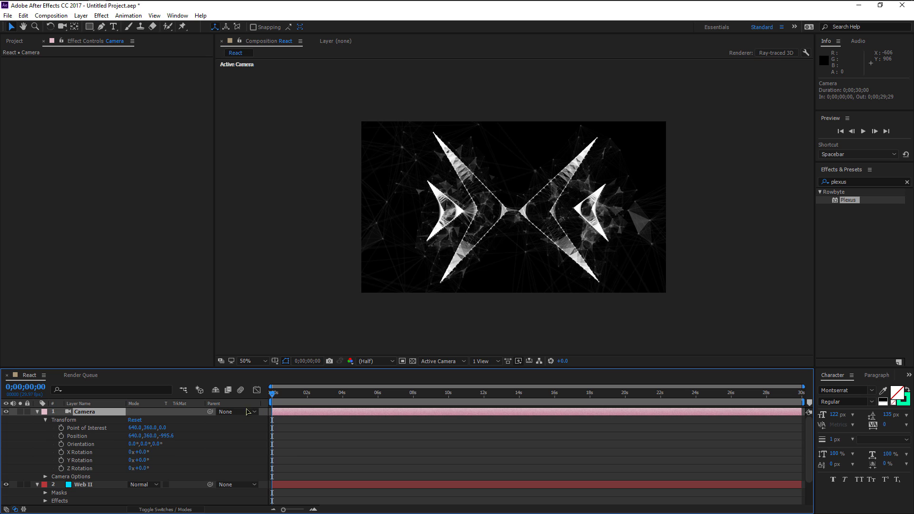
{"action": "left_click", "coordinate": [76, 437]}
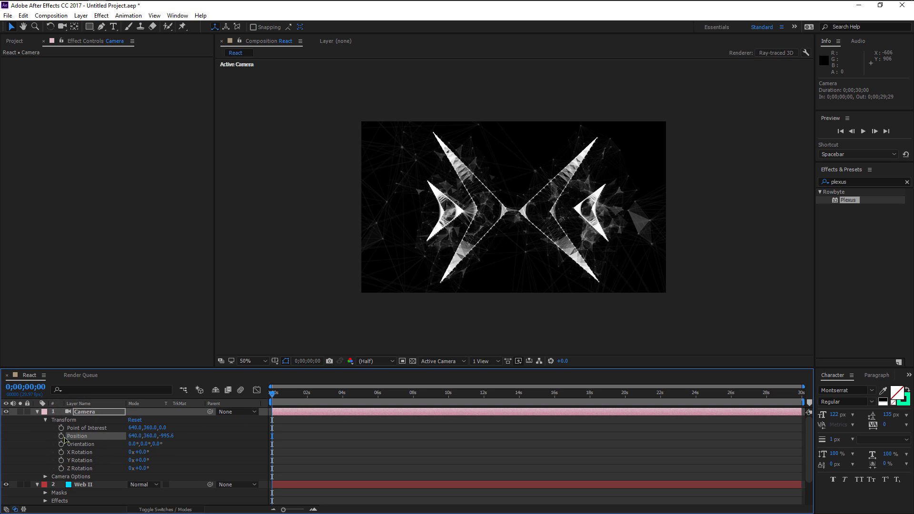
{"action": "left_click", "coordinate": [62, 436]}
{"action": "left_click_drag", "start_coordinate": [166, 435], "coordinate": [58, 444]}
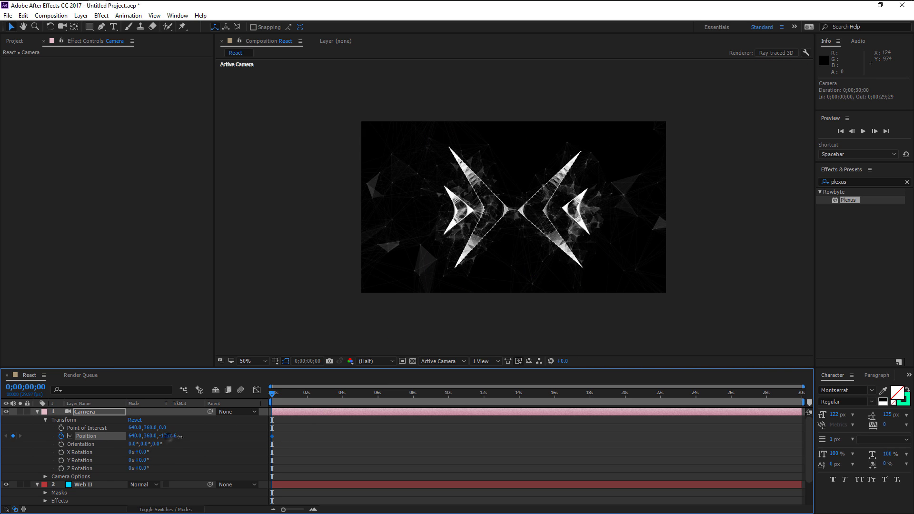
{"action": "left_click_drag", "start_coordinate": [169, 436], "coordinate": [185, 438]}
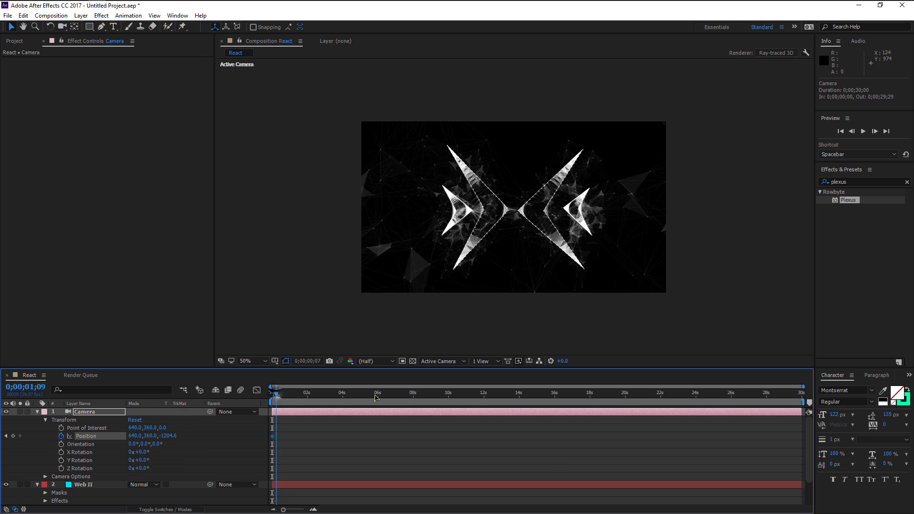
Keyframe the camera's Z position at about -1093.6 at 0;00;29;29 and return the playhead to the start
{"action": "left_click_drag", "start_coordinate": [376, 397], "coordinate": [801, 395]}
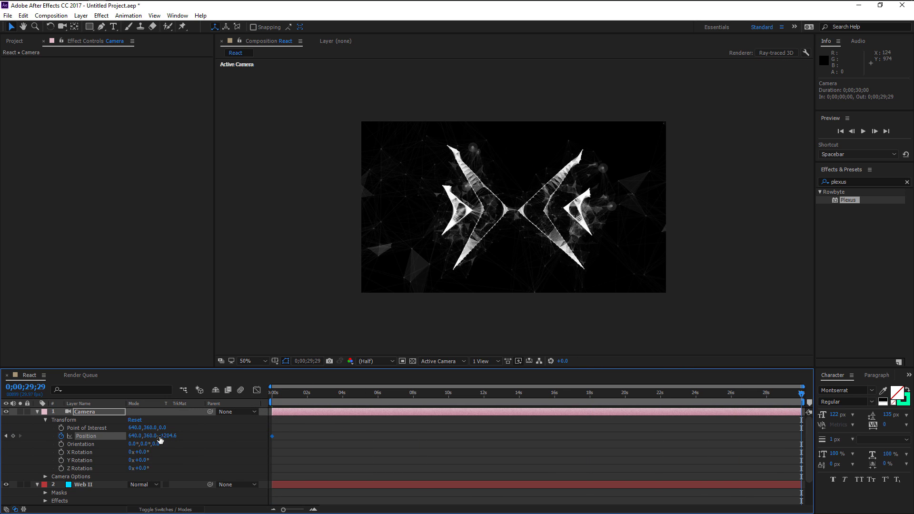
{"action": "left_click_drag", "start_coordinate": [169, 436], "coordinate": [224, 437]}
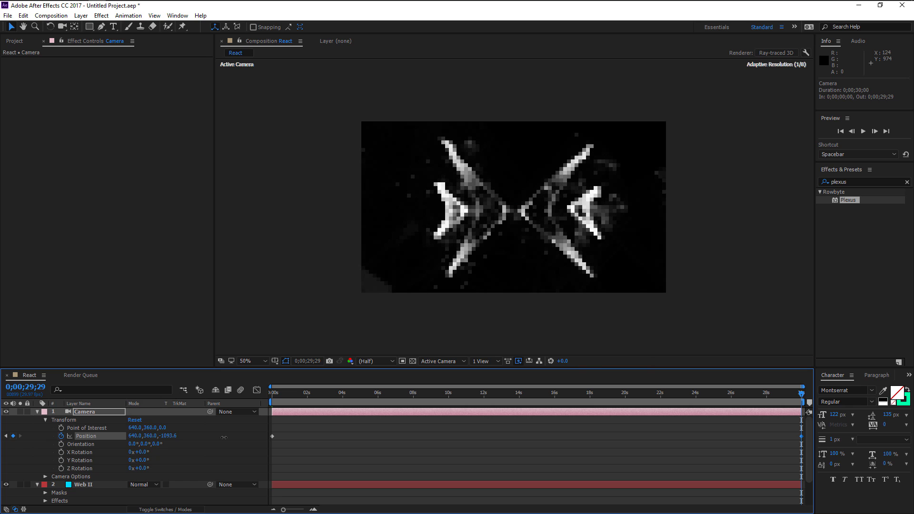
{"action": "left_click_drag", "start_coordinate": [330, 399], "coordinate": [399, 400]}
{"action": "left_click_drag", "start_coordinate": [479, 400], "coordinate": [272, 399]}
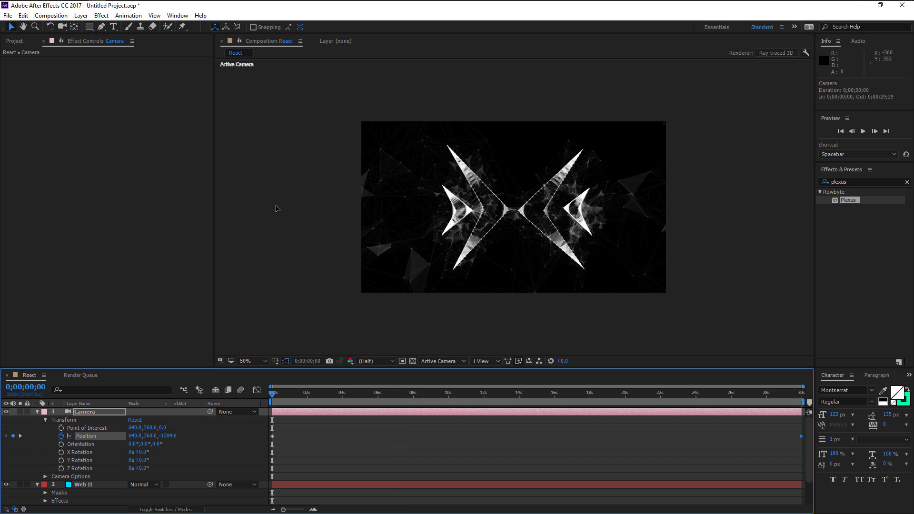
Fit the composition in the viewer and preview the slow camera move
{"action": "left_click", "coordinate": [252, 360]}
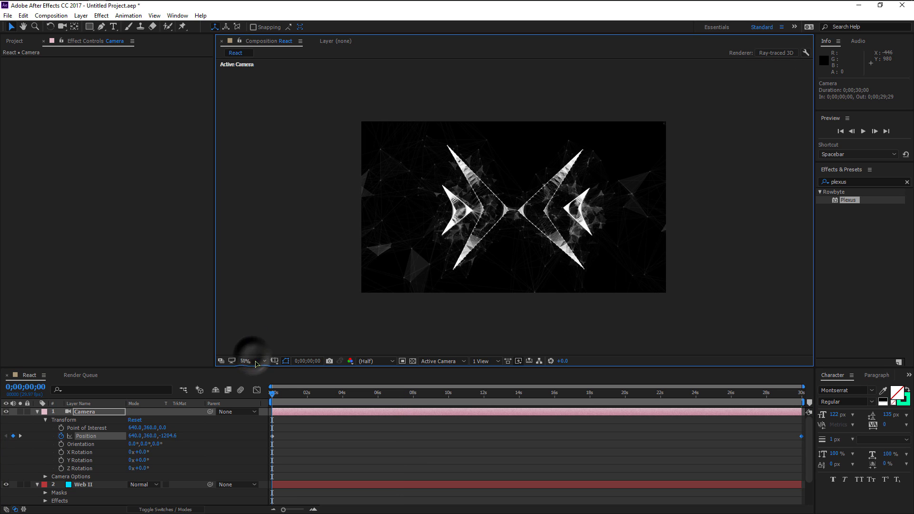
{"action": "left_click", "coordinate": [270, 192]}
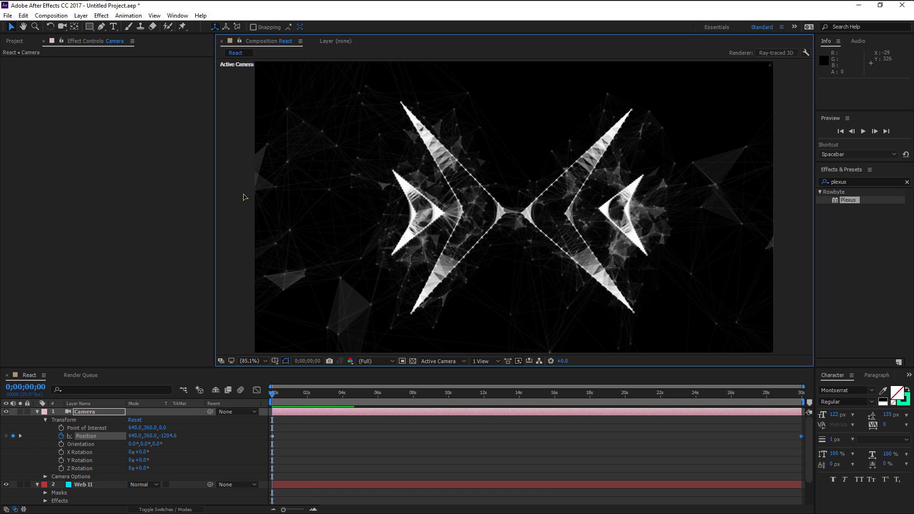
Search the effects library for glow and collapse the properties of the Web II and Camera layers in the timeline
{"action": "left_click", "coordinate": [858, 180]}
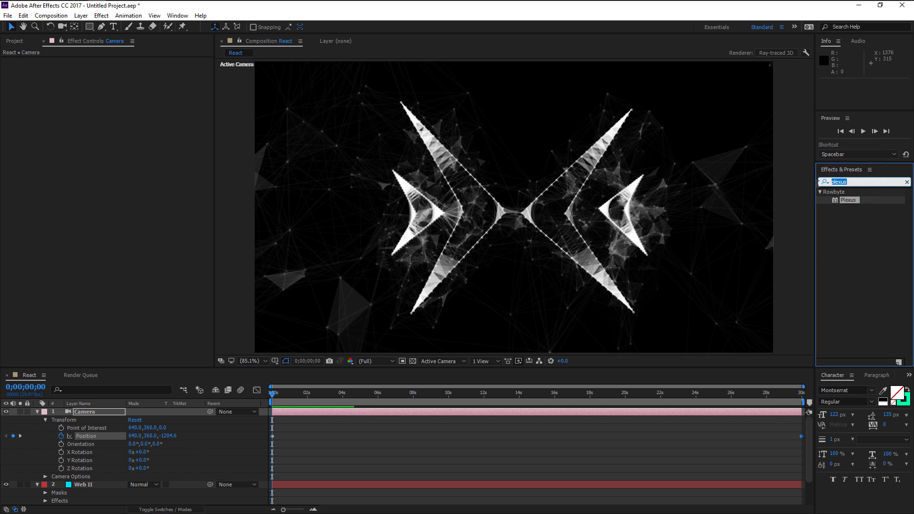
{"action": "type", "text": "glow"}
{"action": "left_click", "coordinate": [164, 485]}
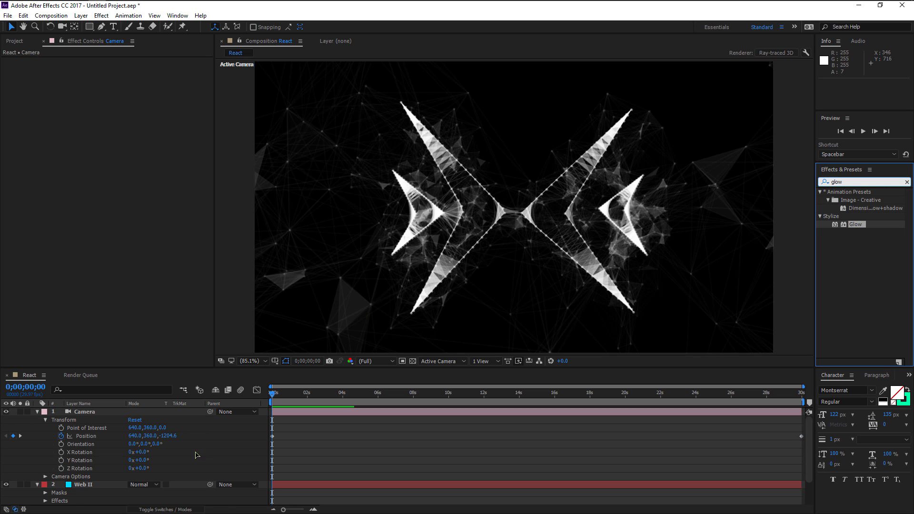
{"action": "scroll", "coordinate": [165, 455], "scroll_direction": "down", "scroll_amount": 2}
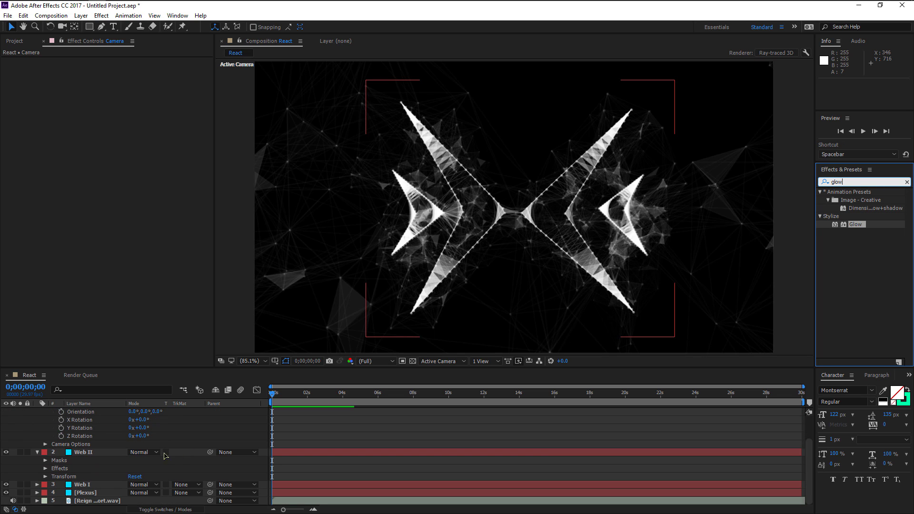
{"action": "left_click", "coordinate": [37, 453]}
{"action": "scroll", "coordinate": [46, 418], "scroll_direction": "up", "scroll_amount": 1}
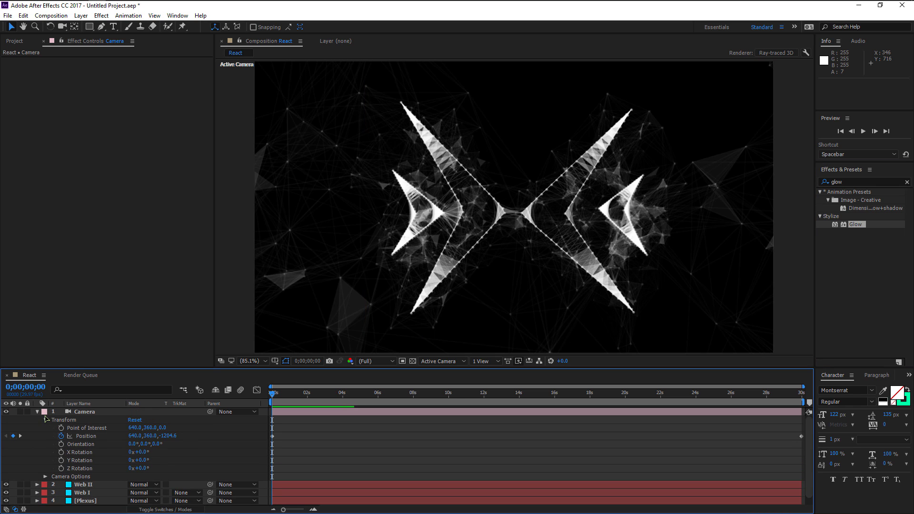
{"action": "left_click", "coordinate": [38, 412]}
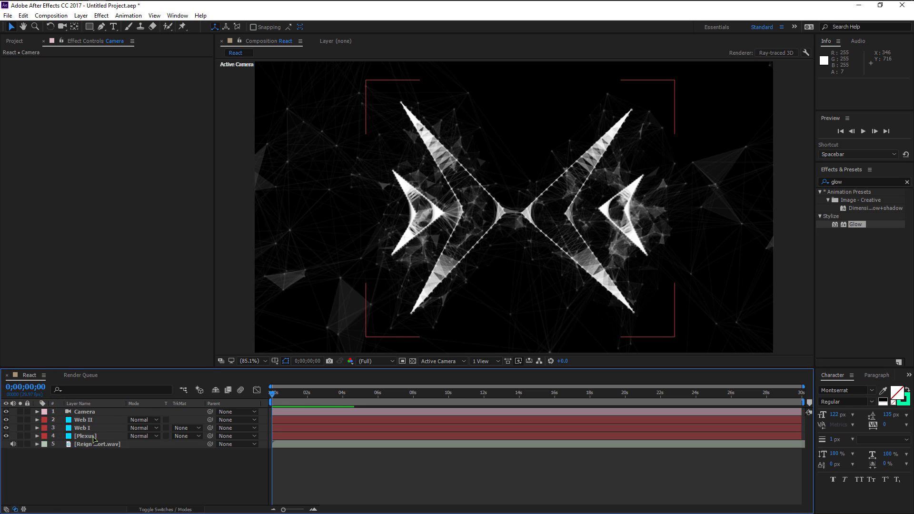
Apply the Glow effect twice to the Plexus layer, then deselect the layer
{"action": "left_click", "coordinate": [78, 437]}
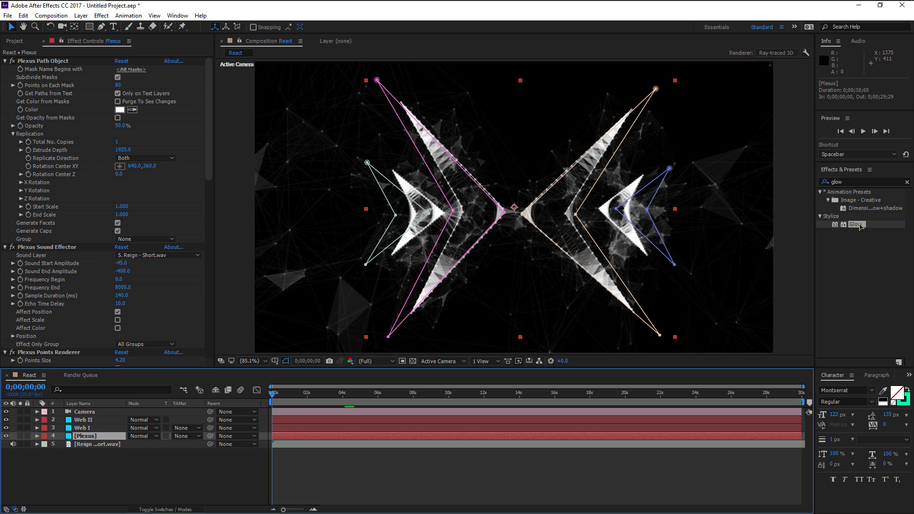
{"action": "left_click_drag", "start_coordinate": [858, 227], "coordinate": [94, 439]}
{"action": "left_click_drag", "start_coordinate": [864, 230], "coordinate": [101, 440]}
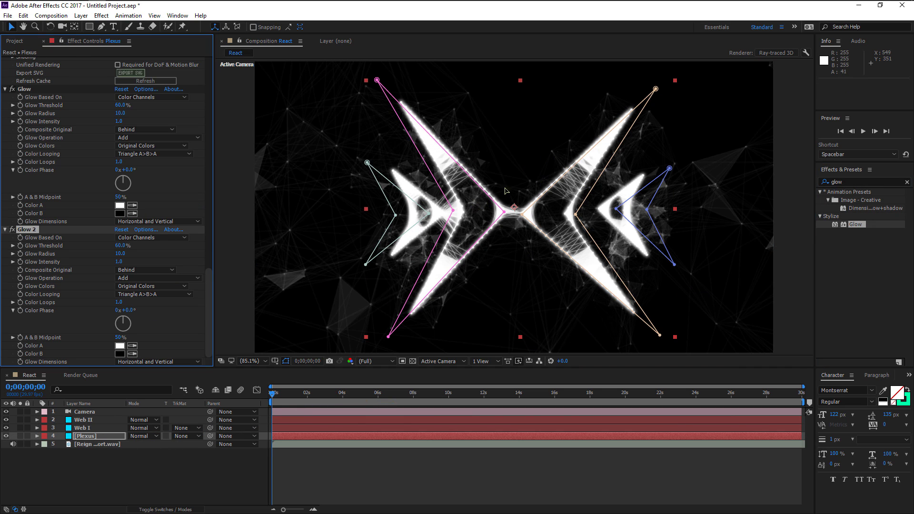
{"action": "left_click", "coordinate": [240, 194]}
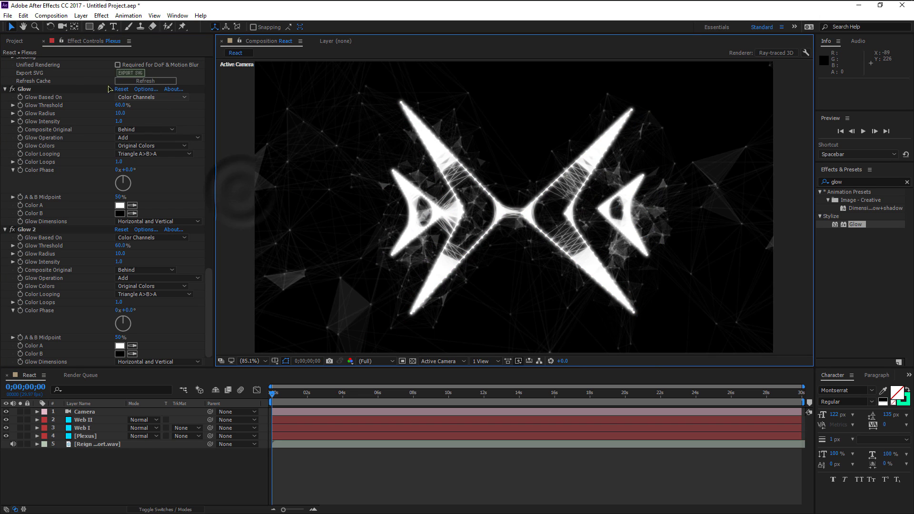
Set the project's color depth to 32 bits per channel (float)
{"action": "left_click", "coordinate": [8, 16]}
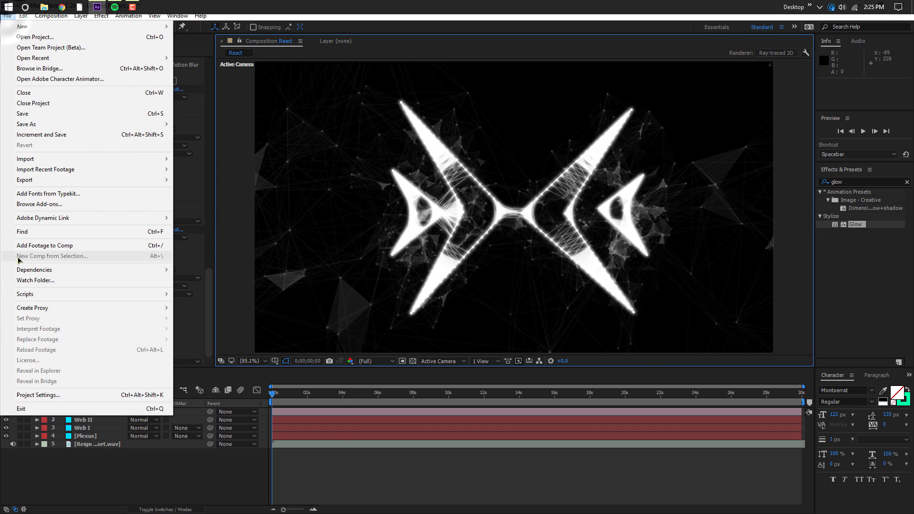
{"action": "left_click", "coordinate": [48, 397]}
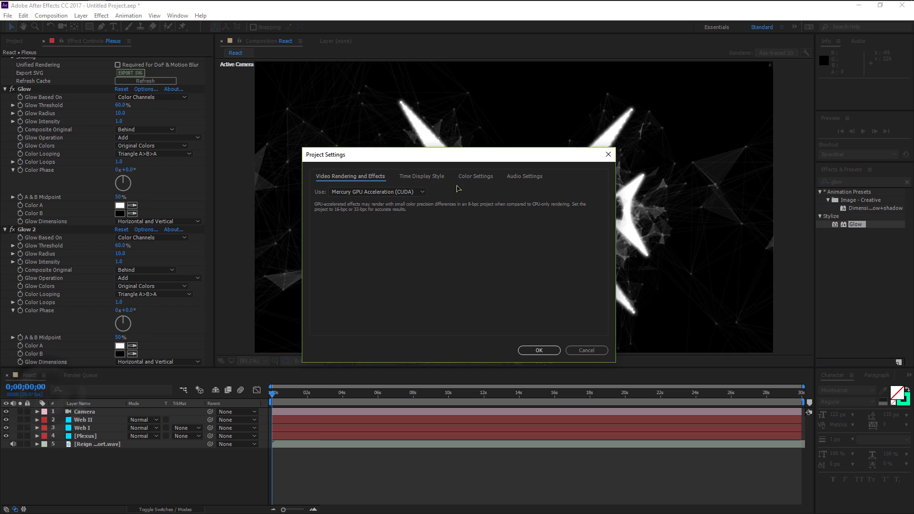
{"action": "left_click", "coordinate": [485, 181]}
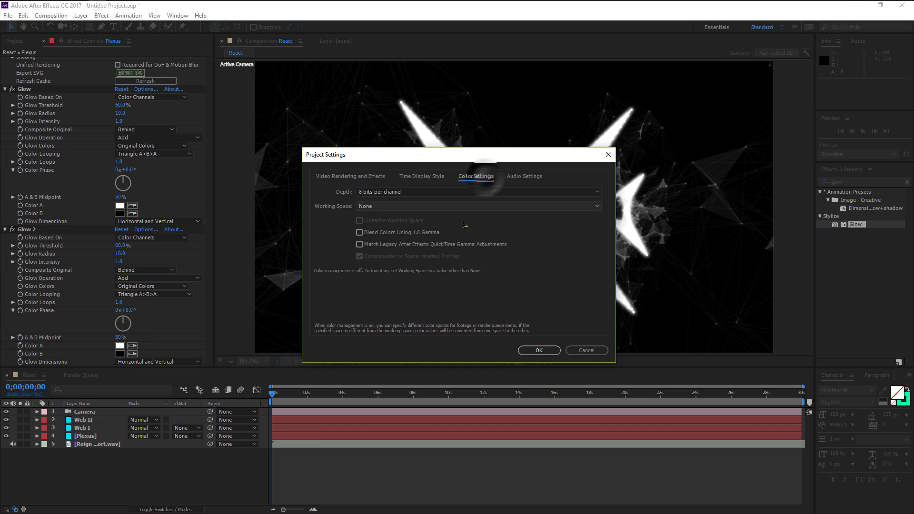
{"action": "left_click", "coordinate": [386, 193]}
{"action": "left_click", "coordinate": [399, 222]}
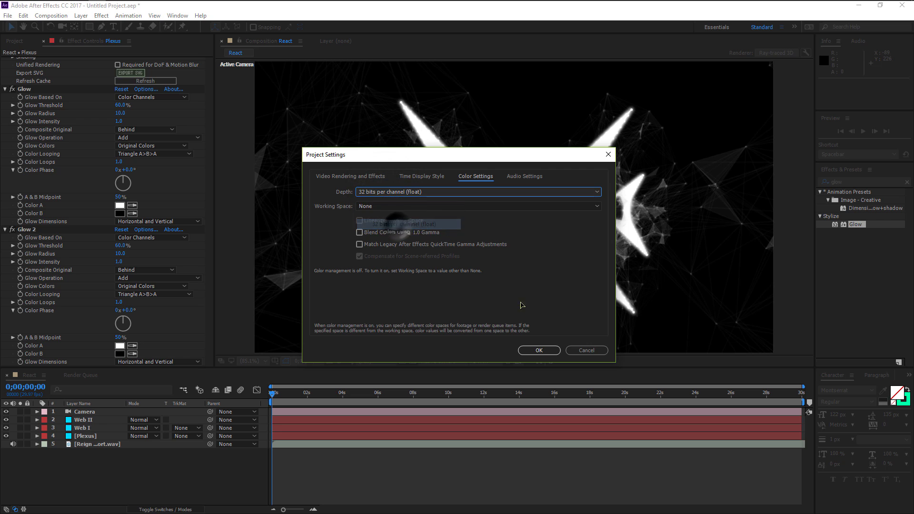
{"action": "left_click", "coordinate": [539, 349]}
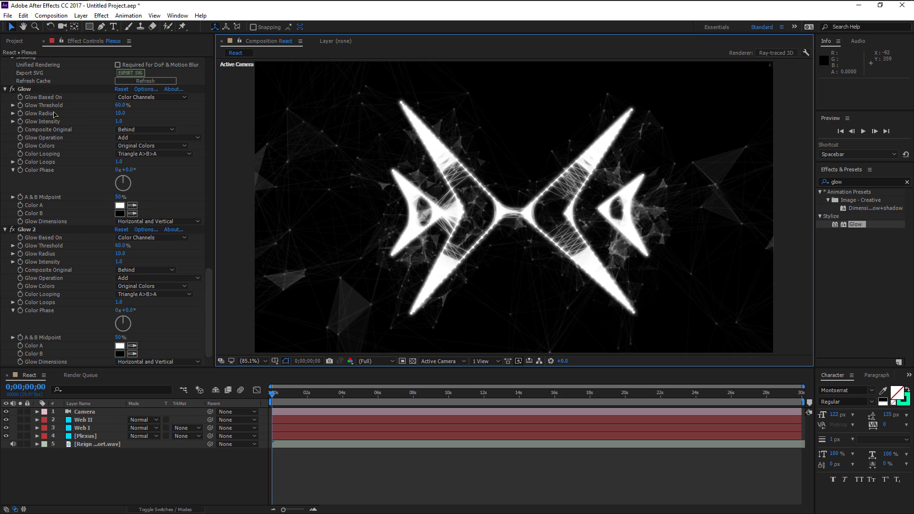
Set Glow Intensity to 0.2 on both of the Plexus layer's Glow effects and raise Glow 2's radius to 243
{"action": "left_click", "coordinate": [32, 90]}
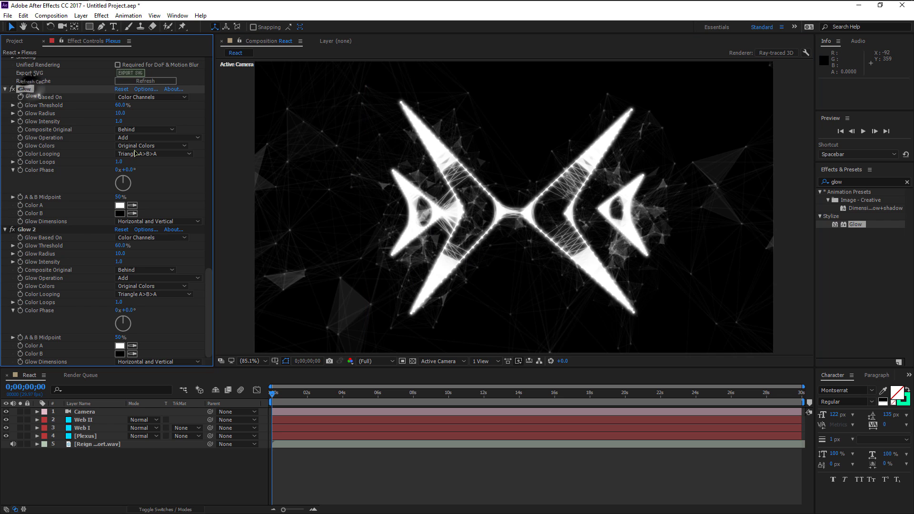
{"action": "left_click", "coordinate": [120, 121]}
{"action": "type", "text": "."}
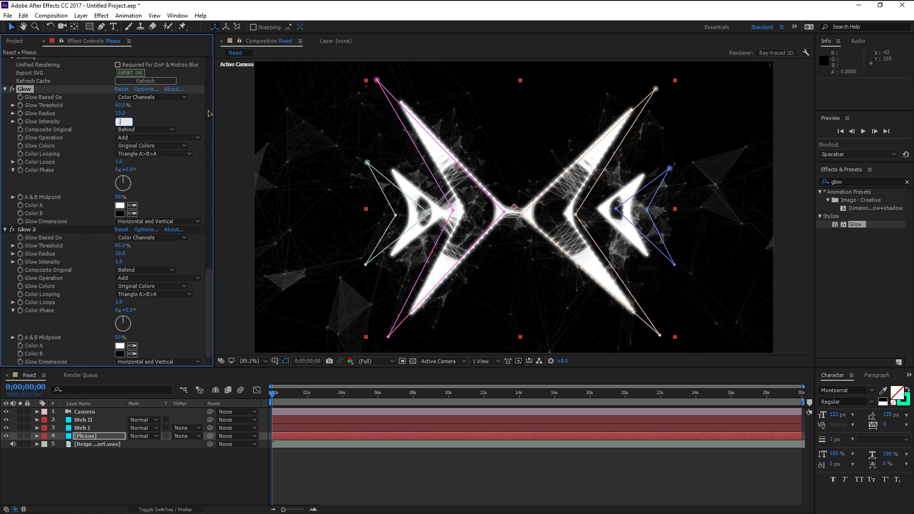
{"action": "type", "text": "2"}
{"action": "key", "text": "Return"}
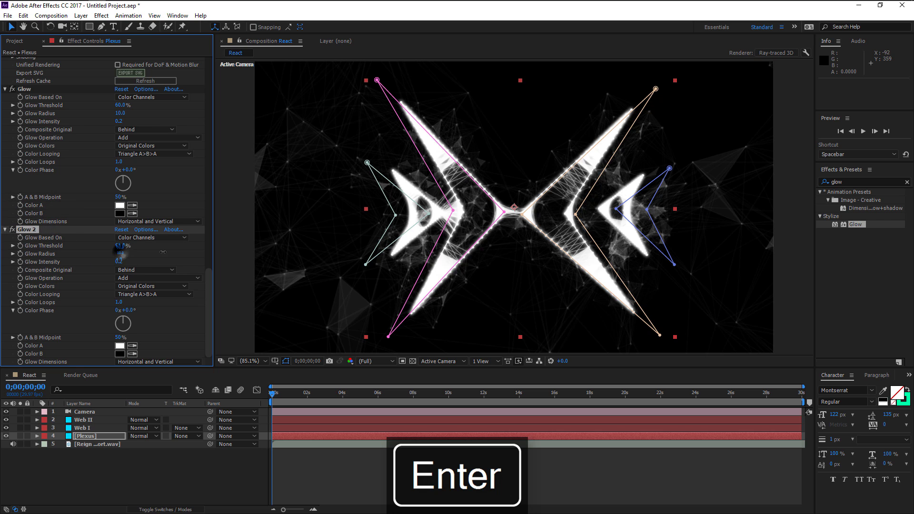
{"action": "left_click_drag", "start_coordinate": [120, 253], "coordinate": [252, 274]}
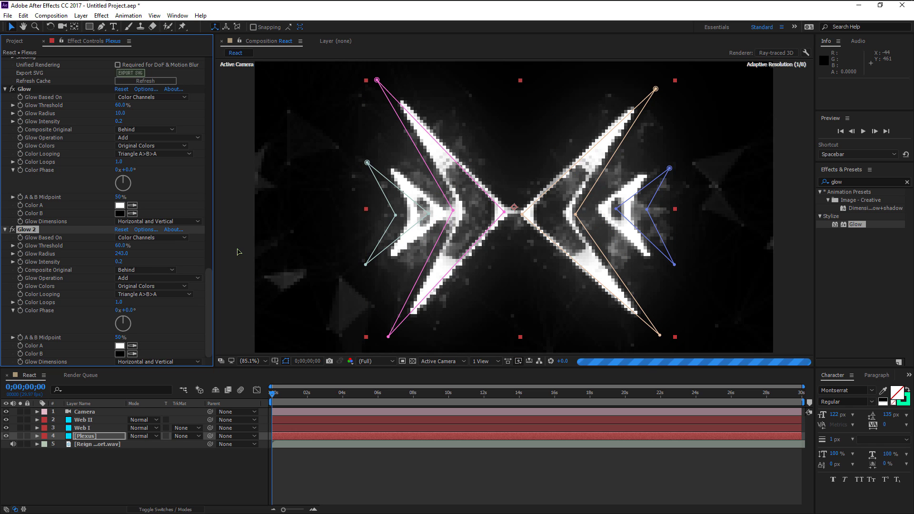
{"action": "left_click", "coordinate": [238, 251]}
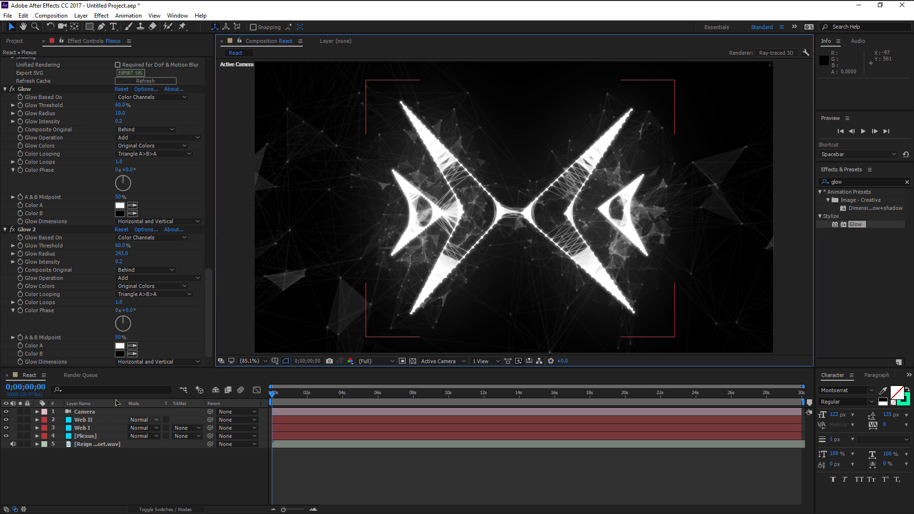
Copy both Glow effects from the Plexus layer and paste them onto the Web I layer
{"action": "left_click", "coordinate": [33, 229]}
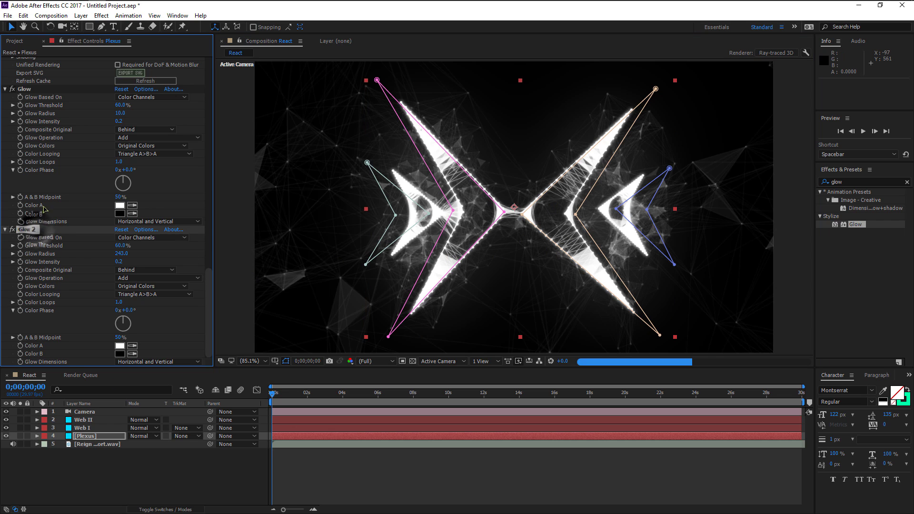
{"action": "left_click", "coordinate": [25, 89], "text": "ctrl"}
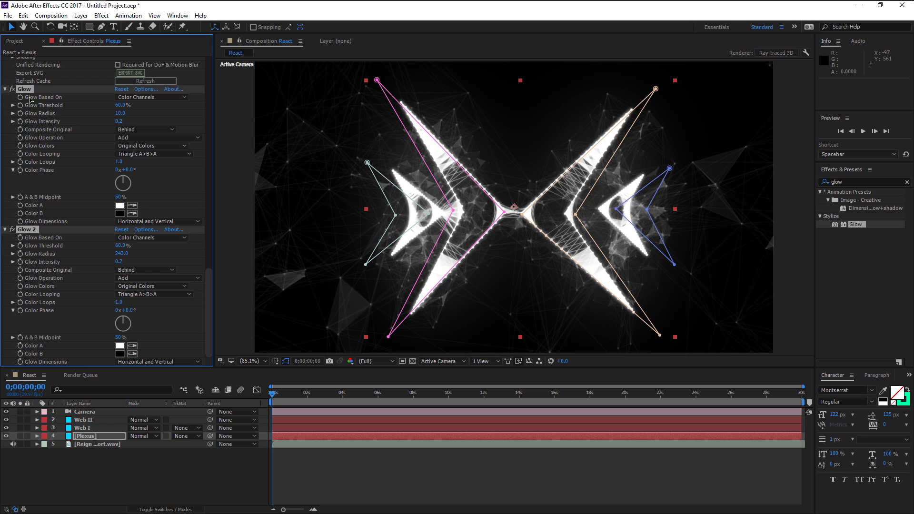
{"action": "key", "text": "ctrl+c"}
{"action": "left_click", "coordinate": [88, 427]}
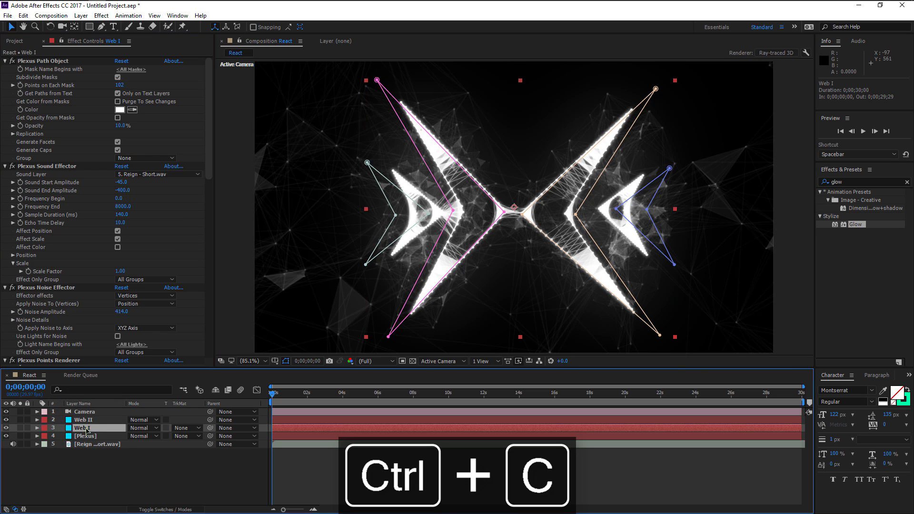
{"action": "key", "text": "ctrl+v"}
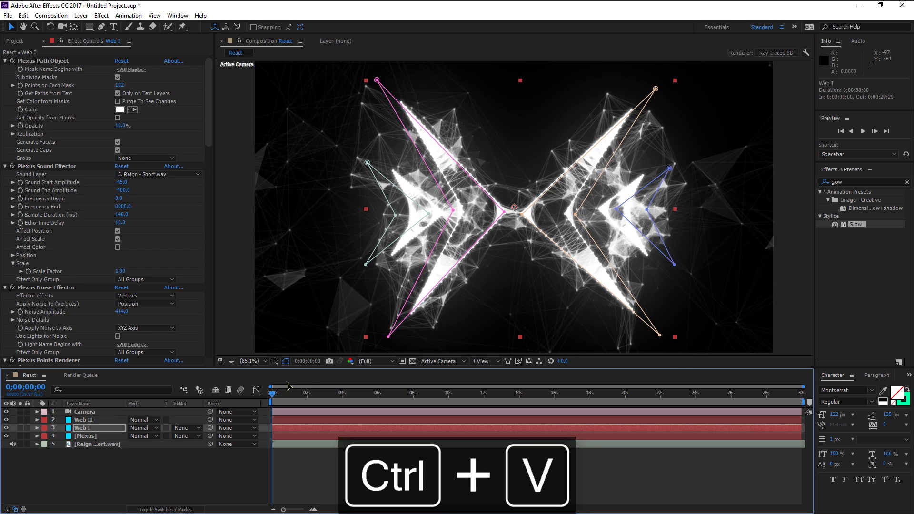
{"action": "left_click", "coordinate": [237, 208]}
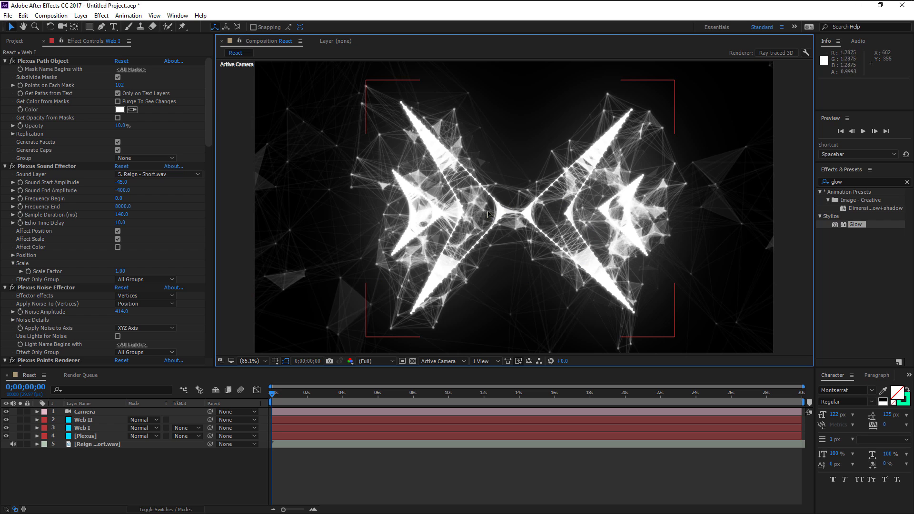
{"action": "left_click", "coordinate": [85, 429]}
{"action": "left_click", "coordinate": [206, 89]}
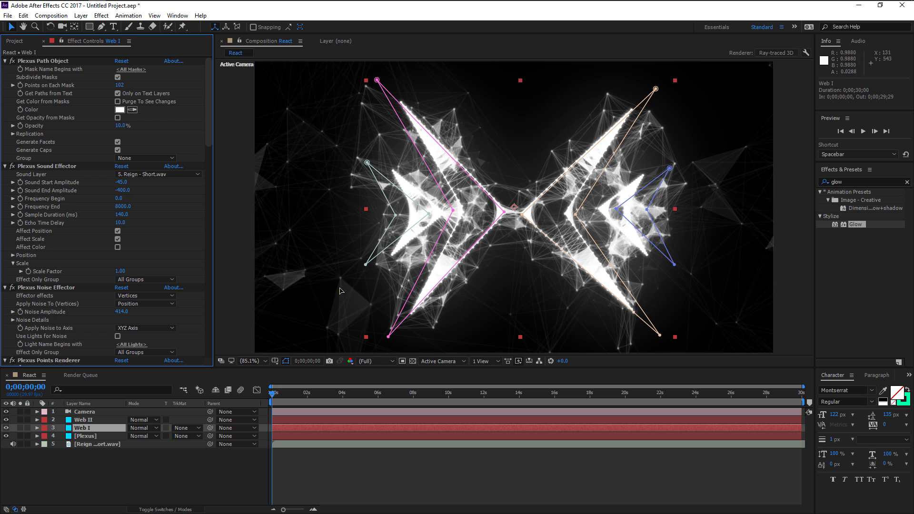
{"action": "left_click", "coordinate": [232, 225]}
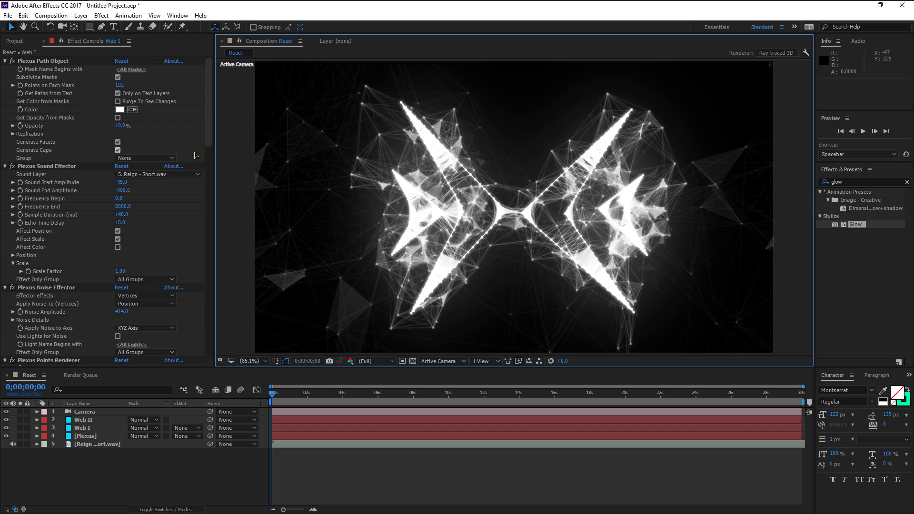
Turn off Get Colors From Vertices in the Web I layer's Plexus Triangulation Renderer
{"action": "scroll", "coordinate": [196, 155], "scroll_direction": "down", "scroll_amount": 10}
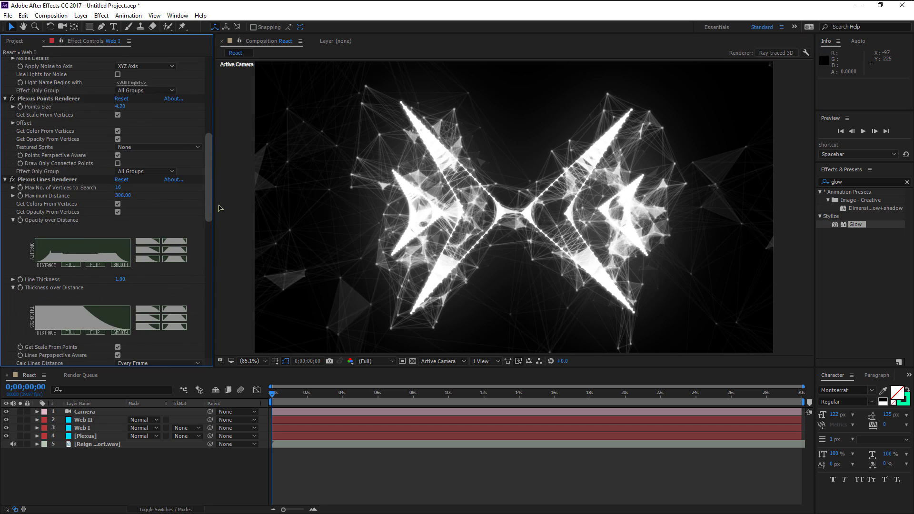
{"action": "scroll", "coordinate": [205, 208], "scroll_direction": "down", "scroll_amount": 10}
{"action": "left_click", "coordinate": [83, 430]}
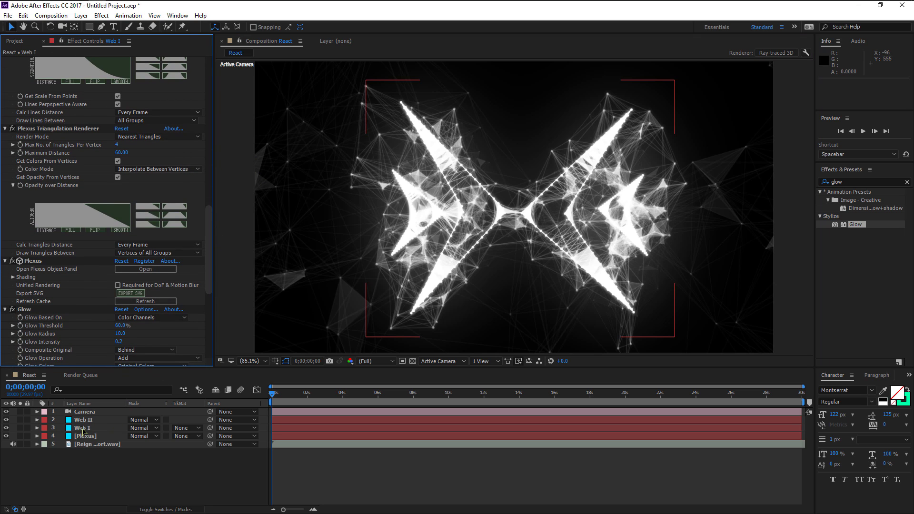
{"action": "scroll", "coordinate": [210, 244], "scroll_direction": "down", "scroll_amount": 3}
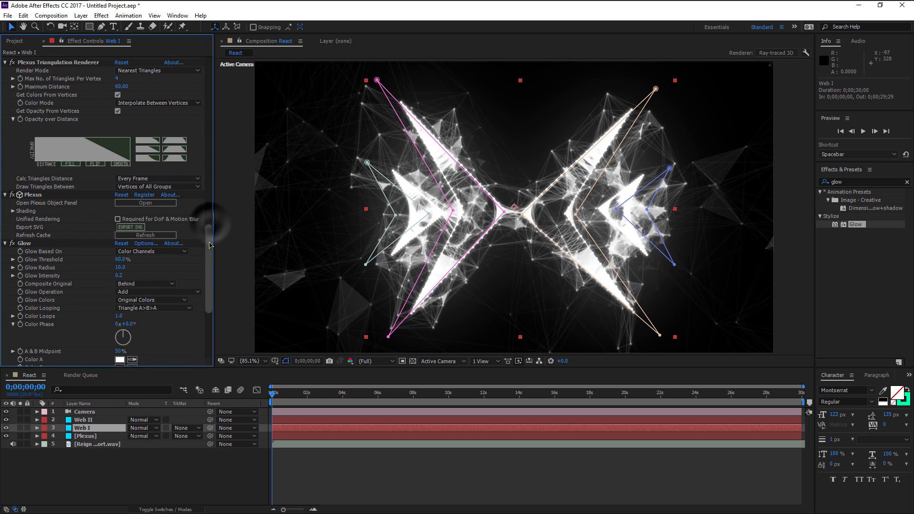
{"action": "scroll", "coordinate": [209, 244], "scroll_direction": "up", "scroll_amount": 6}
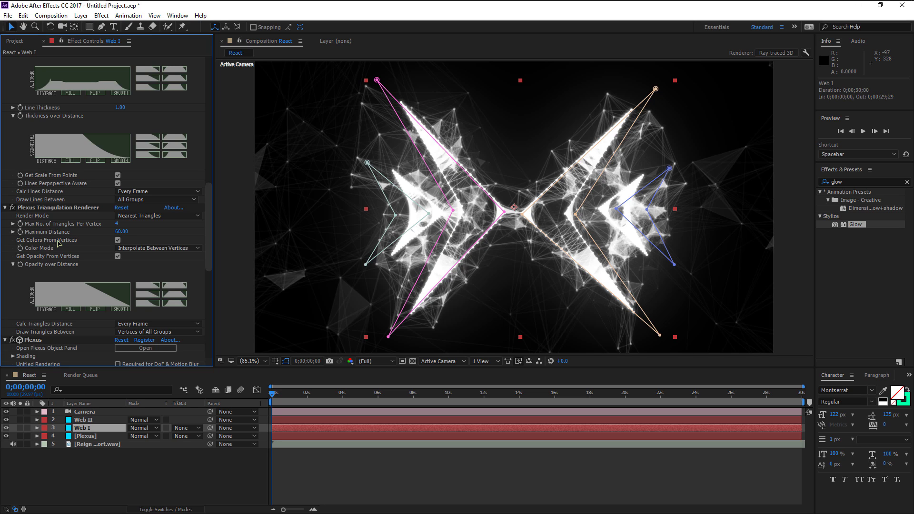
{"action": "left_click", "coordinate": [117, 240]}
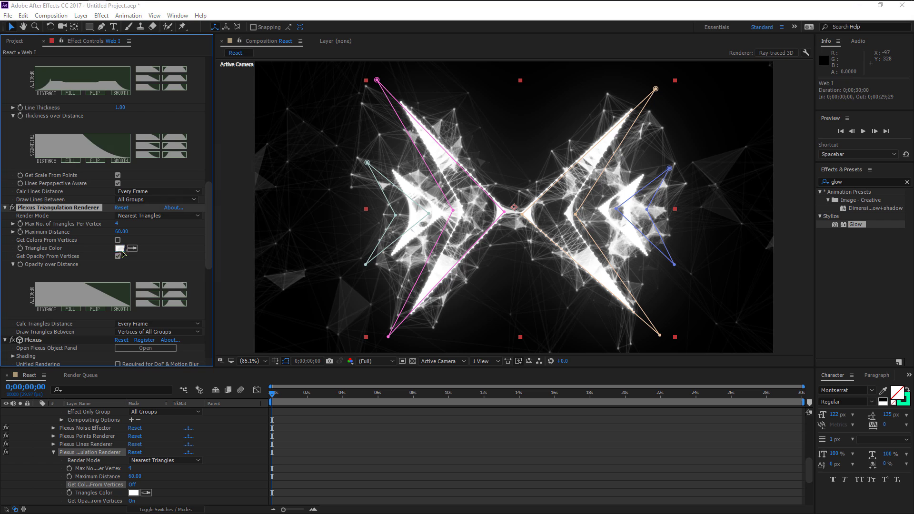
Set the Triangles Color of Web I's Plexus Triangulation Renderer to light green 94FF77 and collapse the layer's properties
{"action": "left_click", "coordinate": [120, 248]}
{"action": "left_click", "coordinate": [209, 205]}
{"action": "left_click_drag", "start_coordinate": [209, 205], "coordinate": [208, 250]}
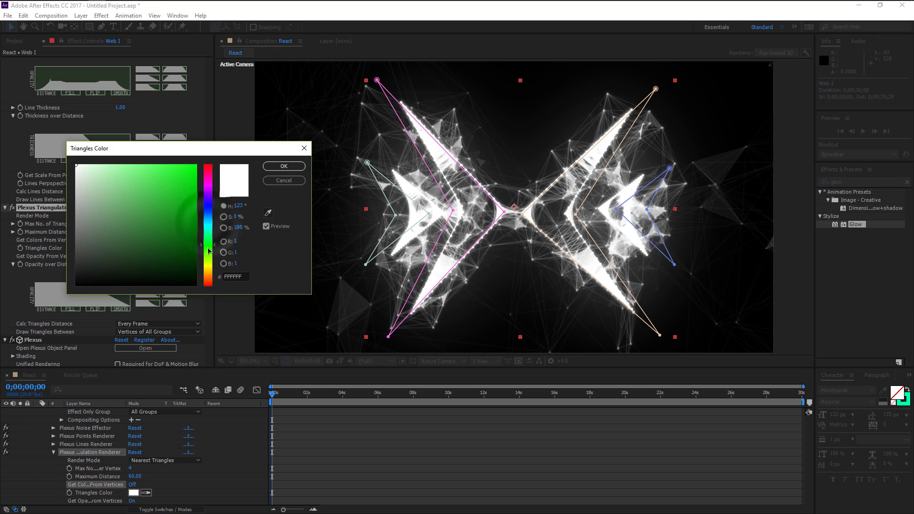
{"action": "left_click_drag", "start_coordinate": [160, 218], "coordinate": [140, 155]}
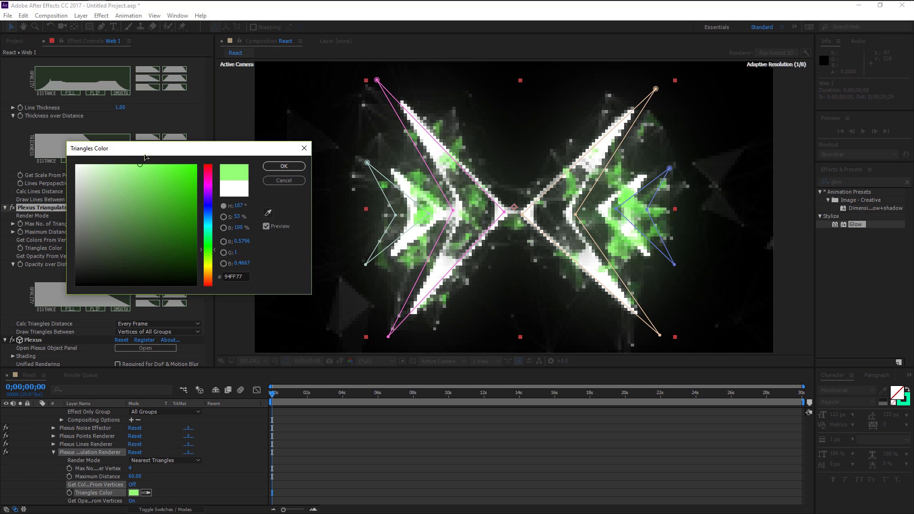
{"action": "left_click", "coordinate": [284, 167]}
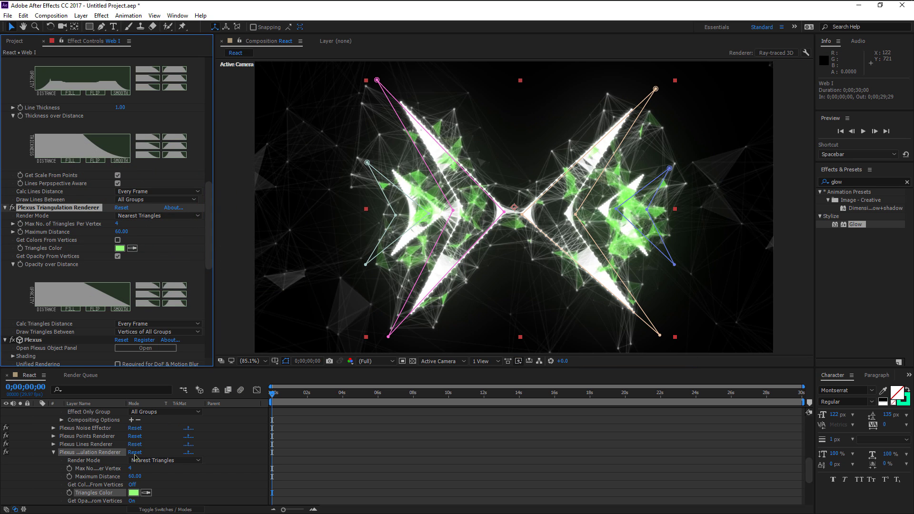
{"action": "scroll", "coordinate": [86, 453], "scroll_direction": "up", "scroll_amount": 5}
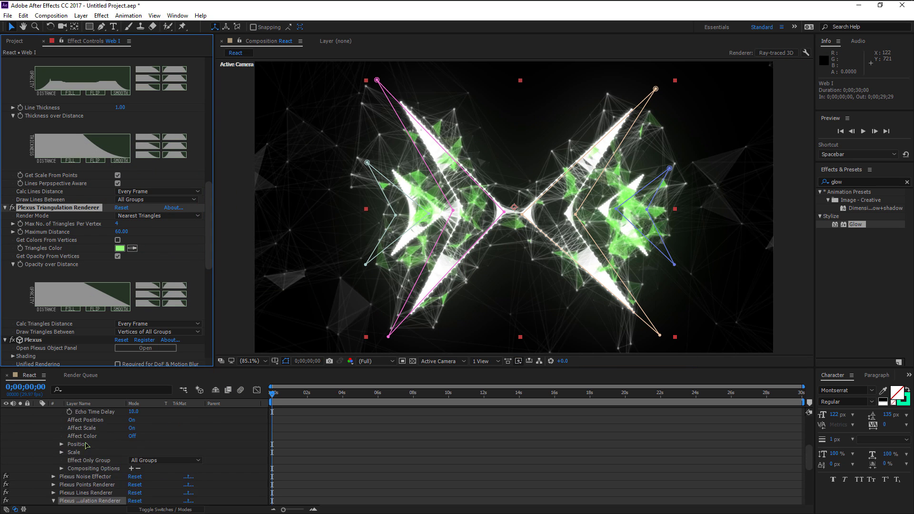
{"action": "scroll", "coordinate": [86, 445], "scroll_direction": "up", "scroll_amount": 1}
{"action": "left_click", "coordinate": [37, 428]}
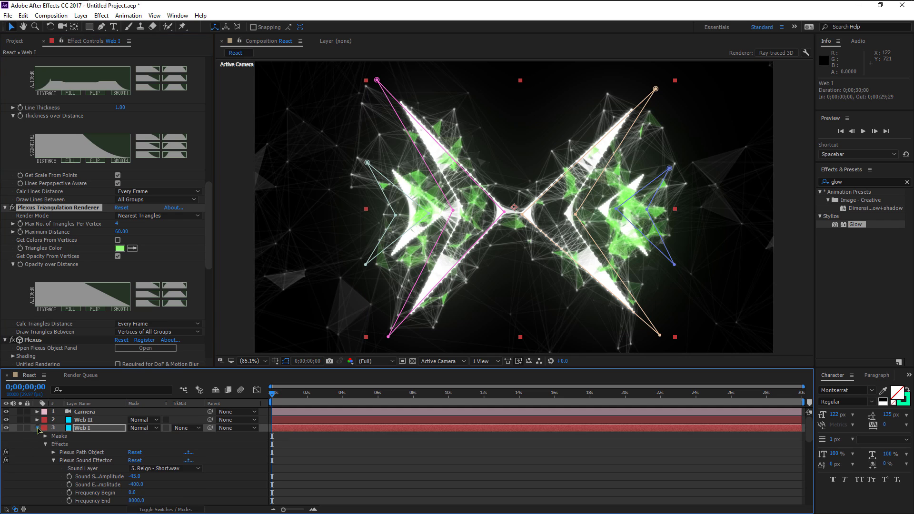
Turn off Get Colors From Vertices in the Plexus layer's Plexus Lines Renderer
{"action": "left_click", "coordinate": [82, 436]}
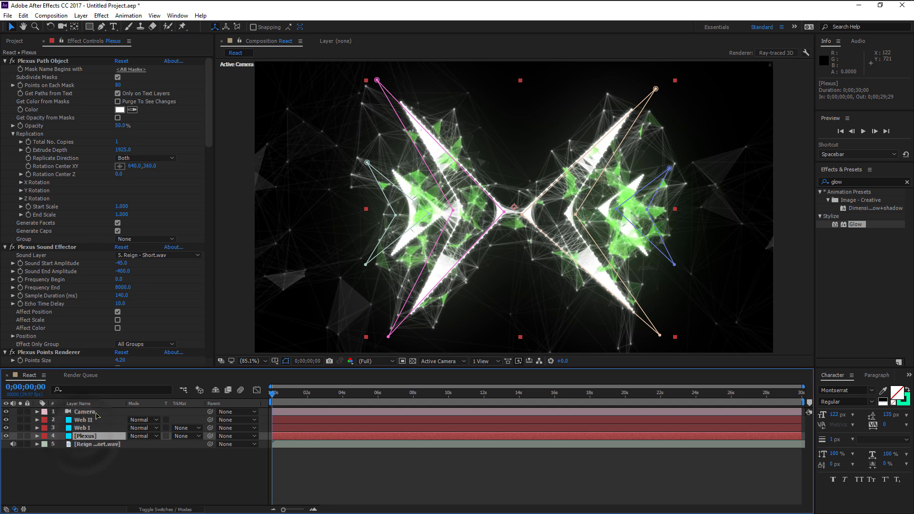
{"action": "scroll", "coordinate": [210, 150], "scroll_direction": "down", "scroll_amount": 6}
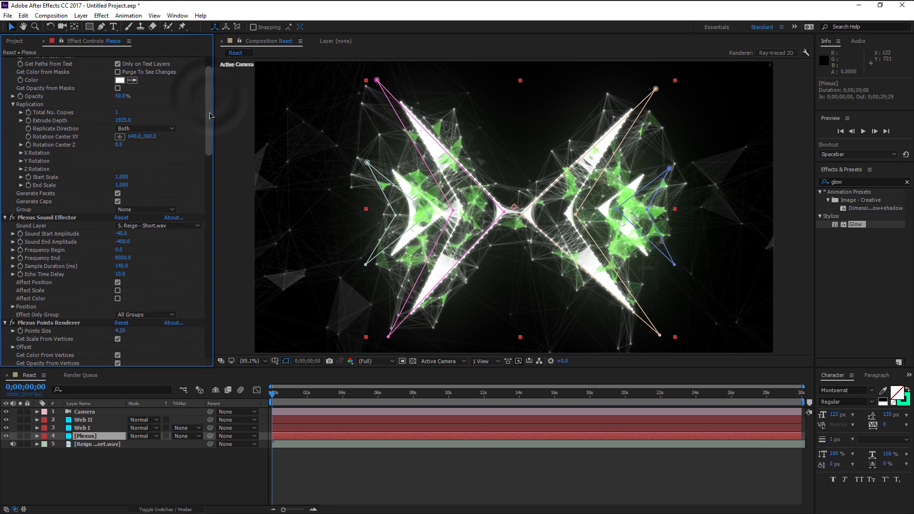
{"action": "scroll", "coordinate": [205, 172], "scroll_direction": "down", "scroll_amount": 14}
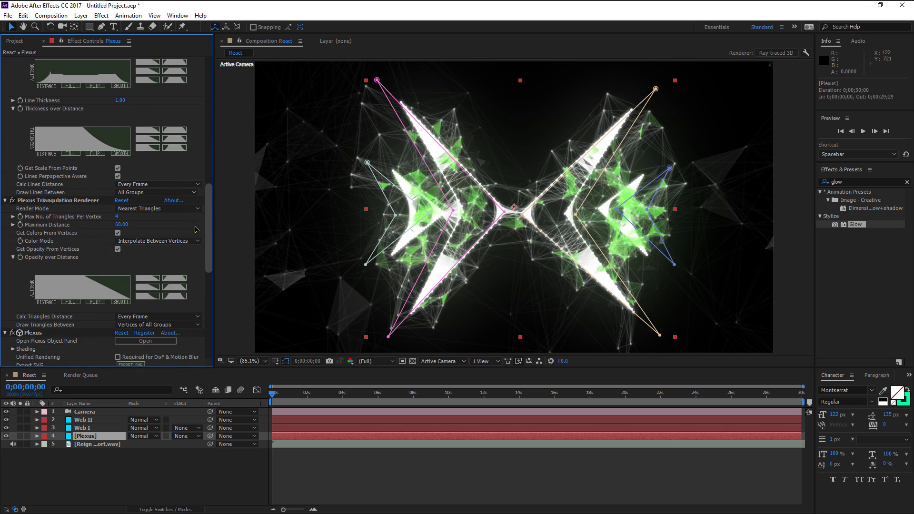
{"action": "scroll", "coordinate": [195, 206], "scroll_direction": "up", "scroll_amount": 5}
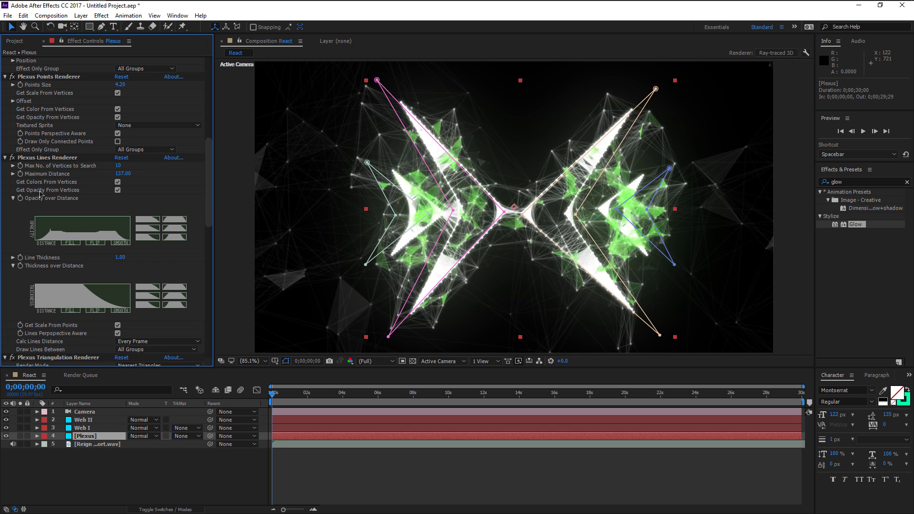
{"action": "left_click", "coordinate": [118, 182]}
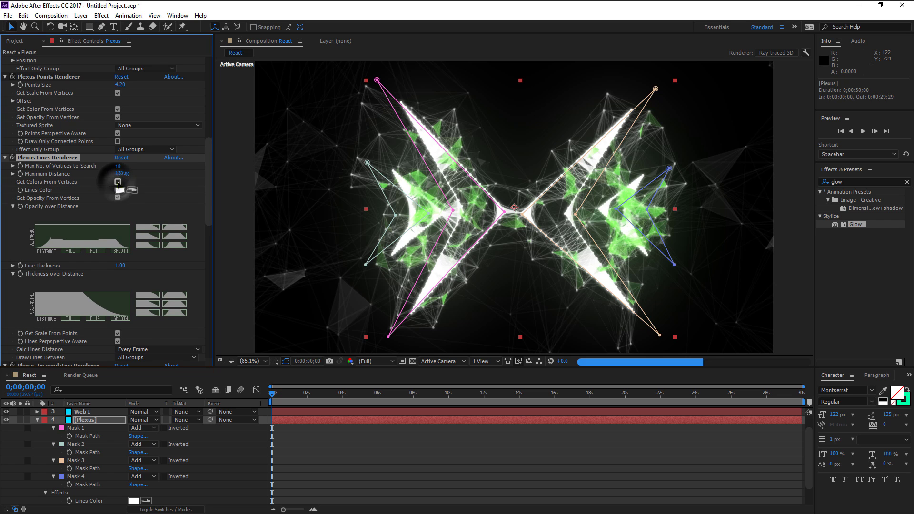
Set the Lines Color of the Plexus layer's Plexus Lines Renderer to light green 6BFF87 and collapse the layer's properties
{"action": "left_click", "coordinate": [118, 189]}
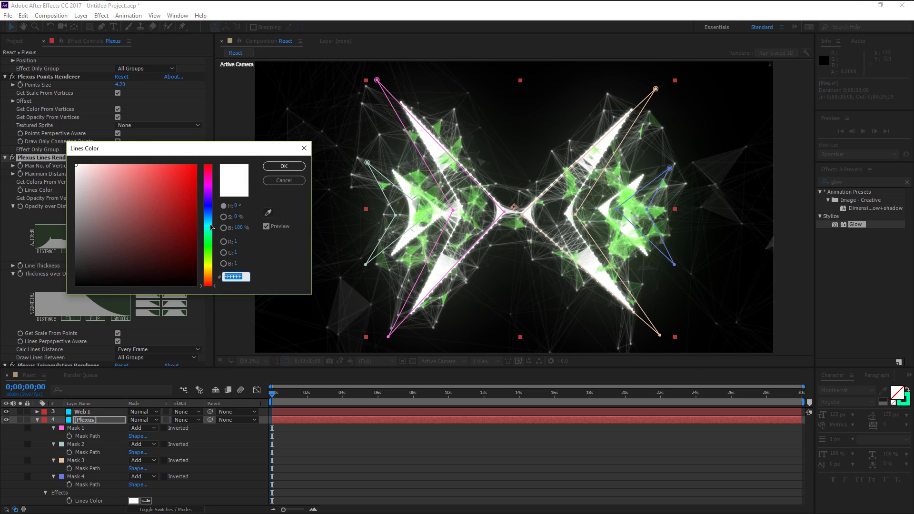
{"action": "left_click", "coordinate": [213, 246]}
{"action": "left_click_drag", "start_coordinate": [141, 183], "coordinate": [141, 154]}
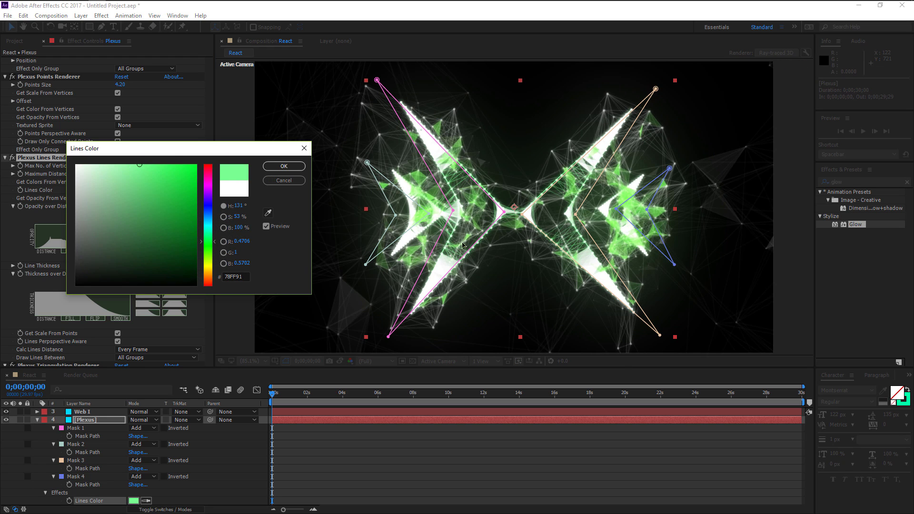
{"action": "mouse_move", "coordinate": [130, 177]}
{"action": "left_mouse_down"}
{"action": "mouse_move", "coordinate": [121, 150]}
{"action": "mouse_move", "coordinate": [146, 134]}
{"action": "left_mouse_up"}
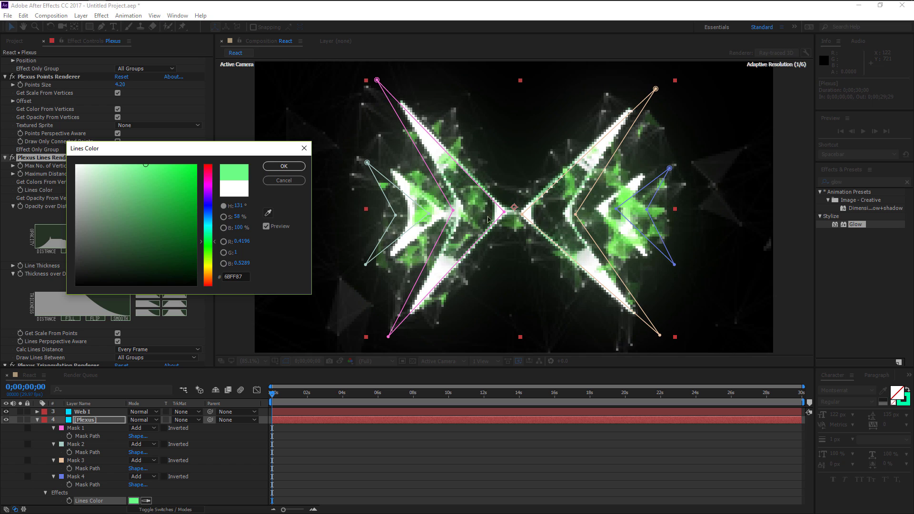
{"action": "left_click", "coordinate": [291, 168]}
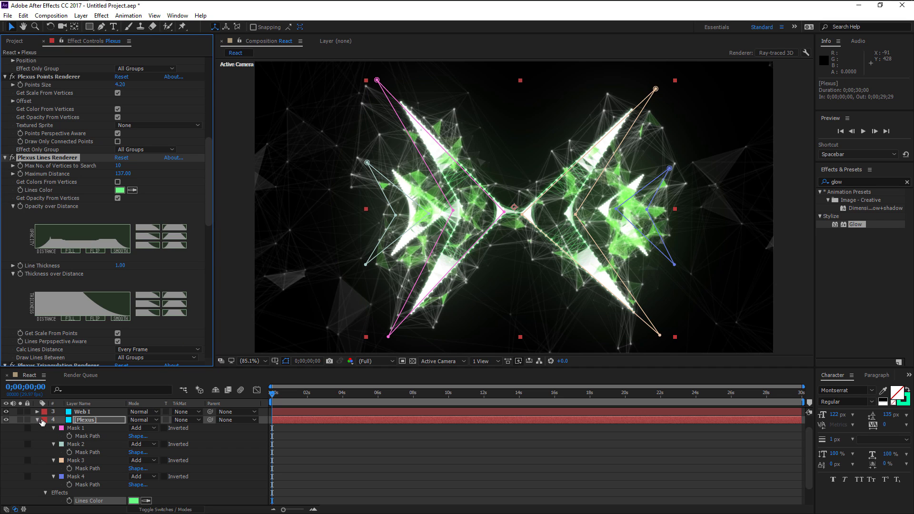
{"action": "left_click", "coordinate": [40, 420]}
Turn off Get Colors From Vertices in the Web II layer's Plexus Triangulation Renderer
{"action": "left_click", "coordinate": [82, 420]}
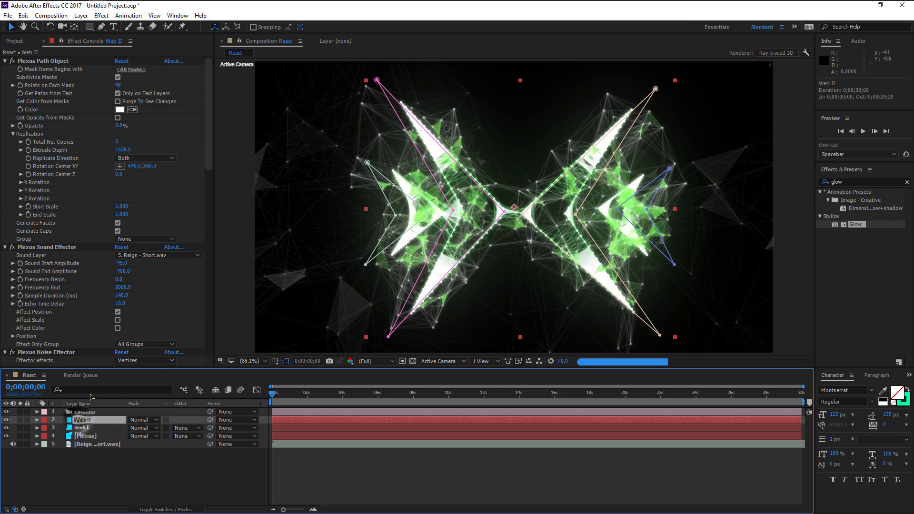
{"action": "scroll", "coordinate": [205, 171], "scroll_direction": "down", "scroll_amount": 10}
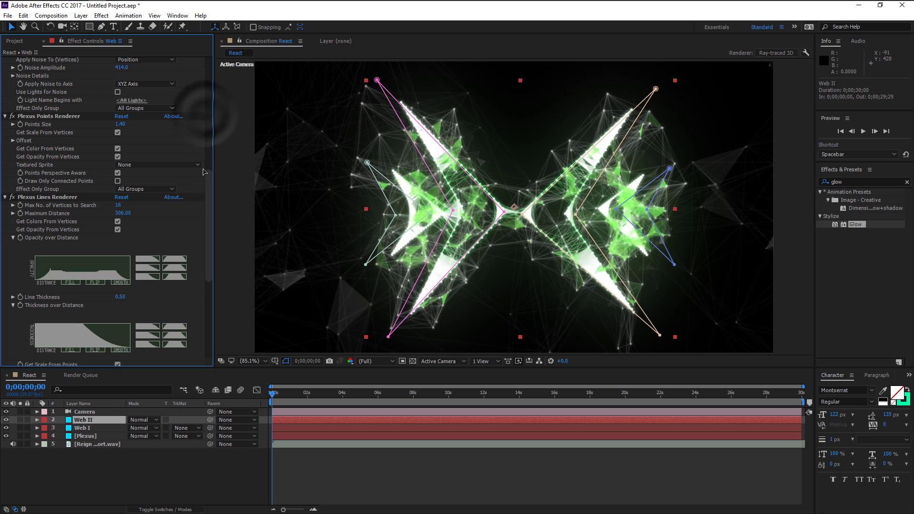
{"action": "scroll", "coordinate": [202, 200], "scroll_direction": "down", "scroll_amount": 5}
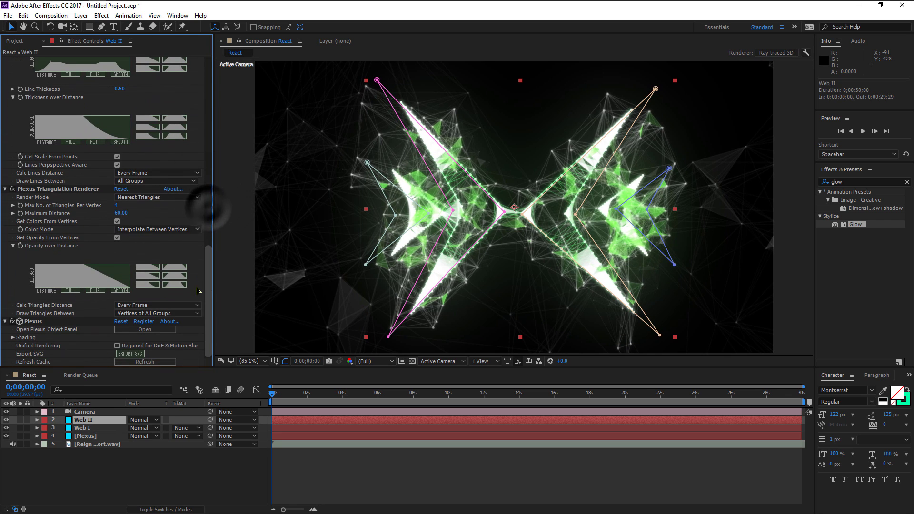
{"action": "left_click", "coordinate": [117, 222]}
Set the Triangles Color of Web II's Plexus Triangulation Renderer to light green 82FF7C and collapse the layer's properties
{"action": "left_click", "coordinate": [120, 230]}
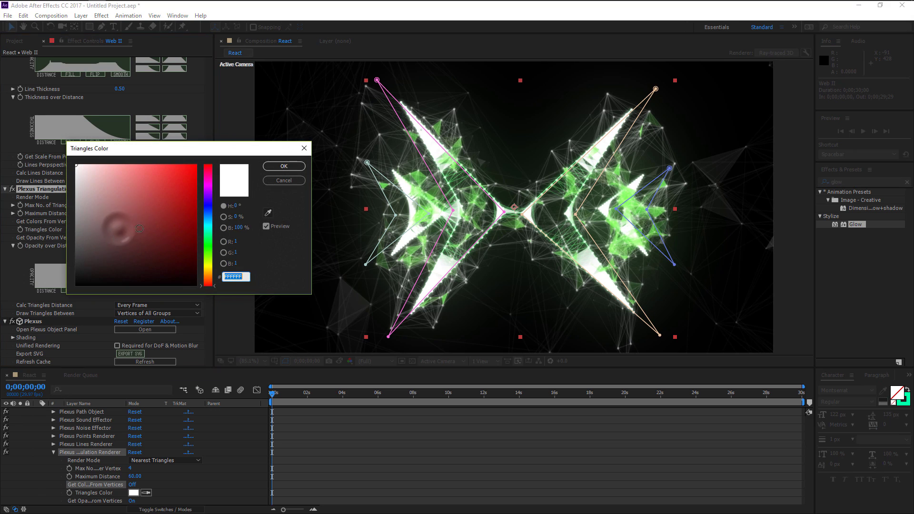
{"action": "left_click", "coordinate": [208, 246]}
{"action": "left_click", "coordinate": [137, 165]}
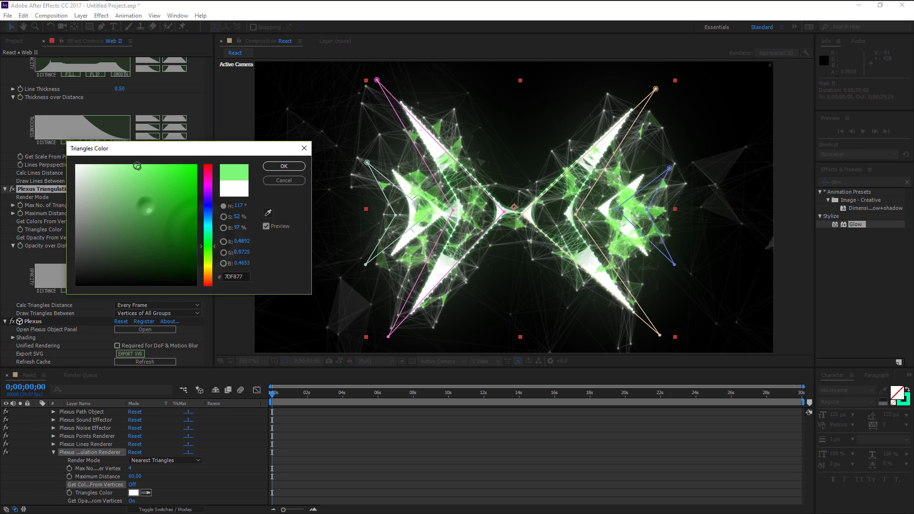
{"action": "left_click_drag", "start_coordinate": [137, 162], "coordinate": [138, 162]}
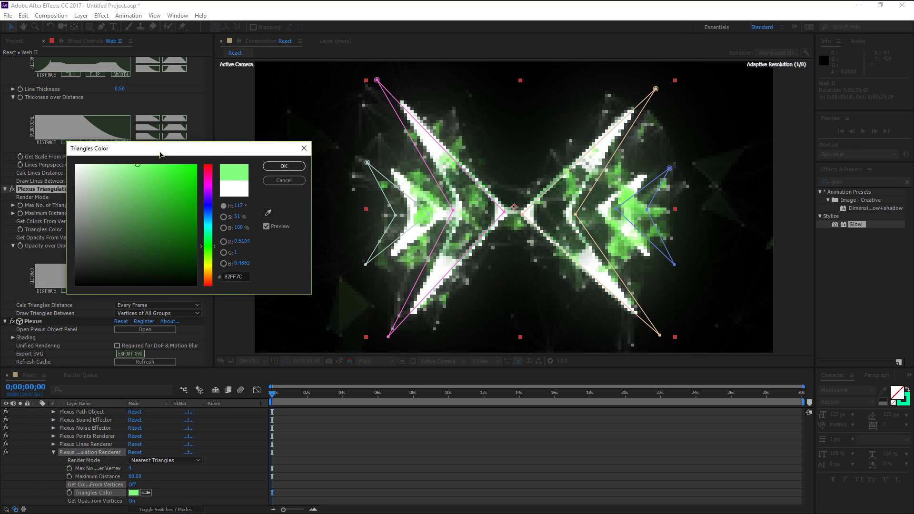
{"action": "left_click", "coordinate": [284, 166]}
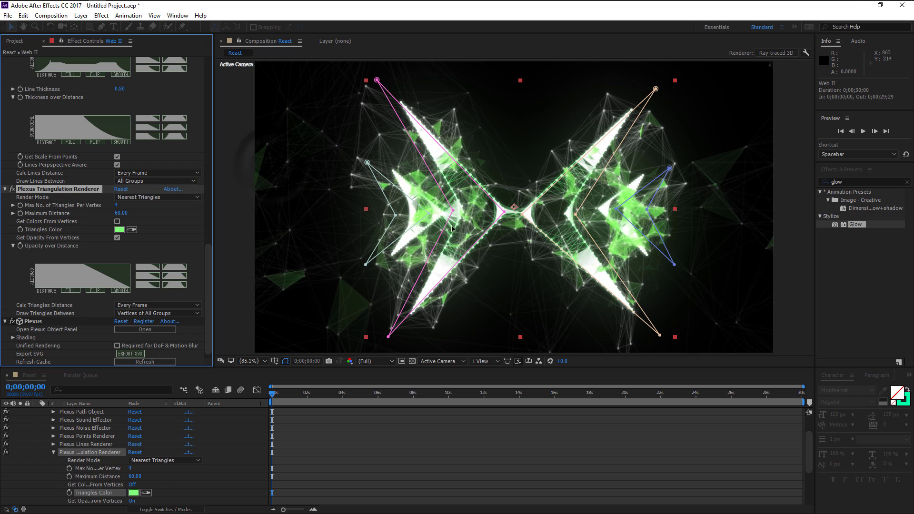
{"action": "scroll", "coordinate": [42, 429], "scroll_direction": "up", "scroll_amount": 2}
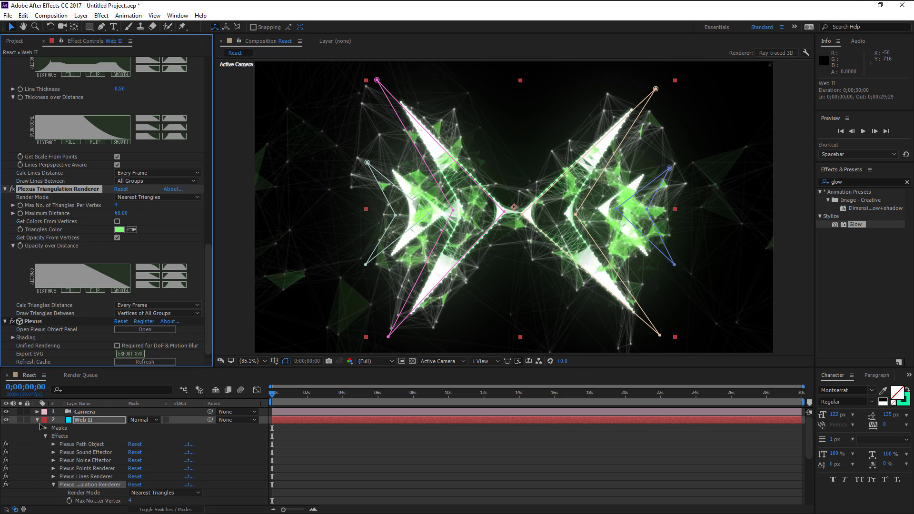
{"action": "left_click", "coordinate": [38, 419]}
Deselect all layers and open the settings for a new solid in the React composition
{"action": "left_click", "coordinate": [93, 464]}
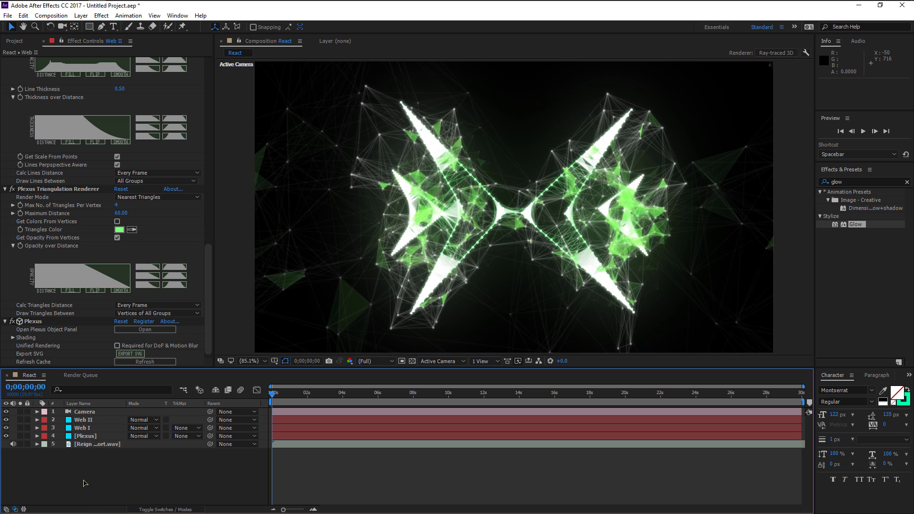
{"action": "key", "text": "ctrl+y"}
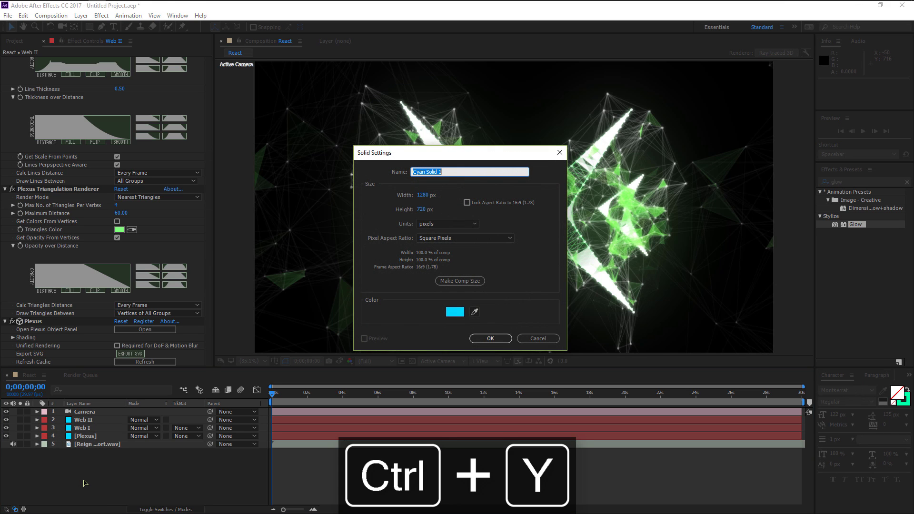